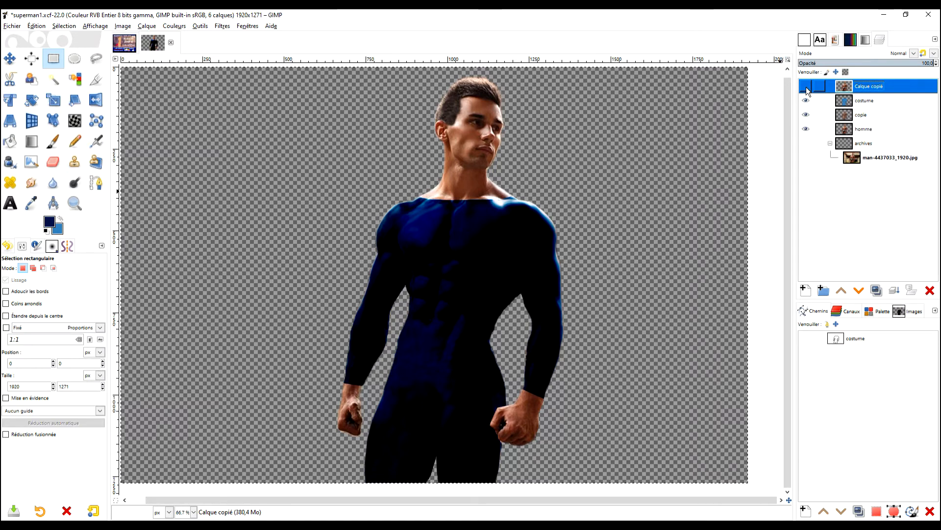
Step: Toggle the visibility of the Calque copié layer to compare the bare body with the blue costume
{"action": "left_click", "coordinate": [806, 87]}
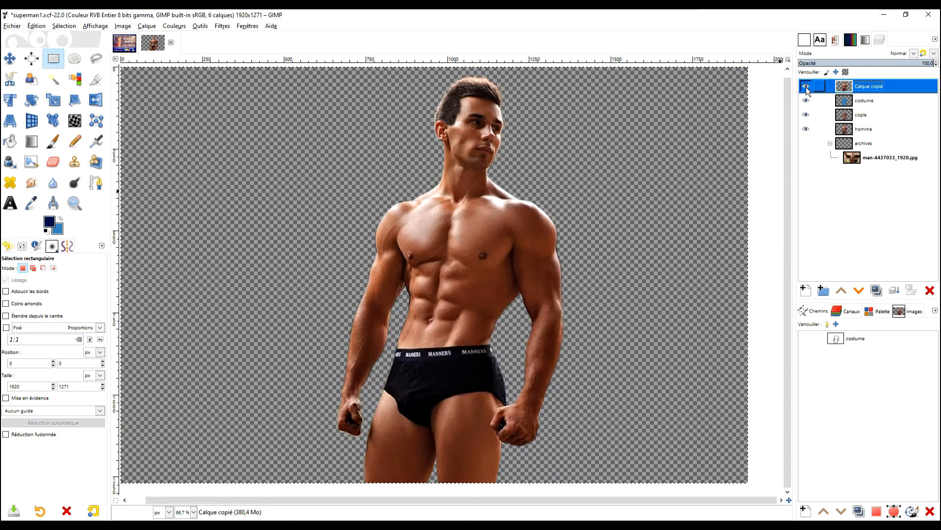
{"action": "left_click", "coordinate": [806, 86]}
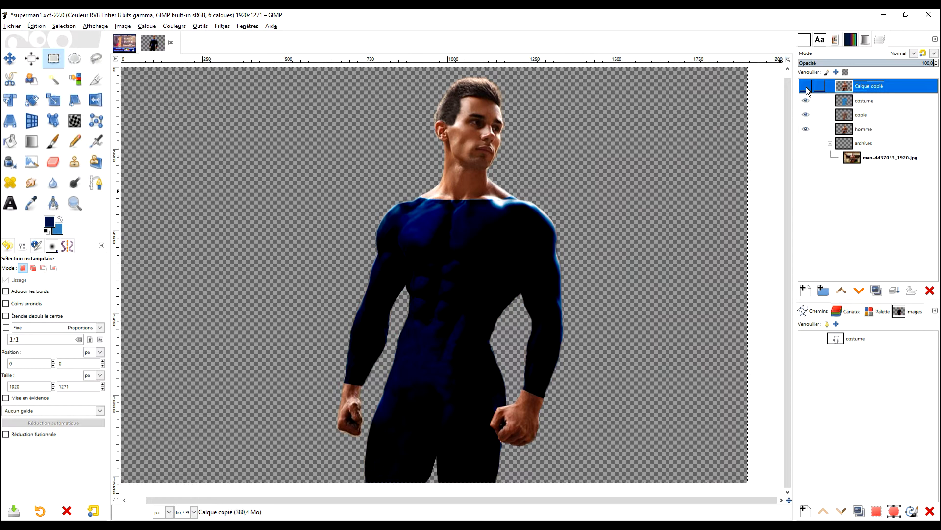
{"action": "left_click", "coordinate": [806, 87]}
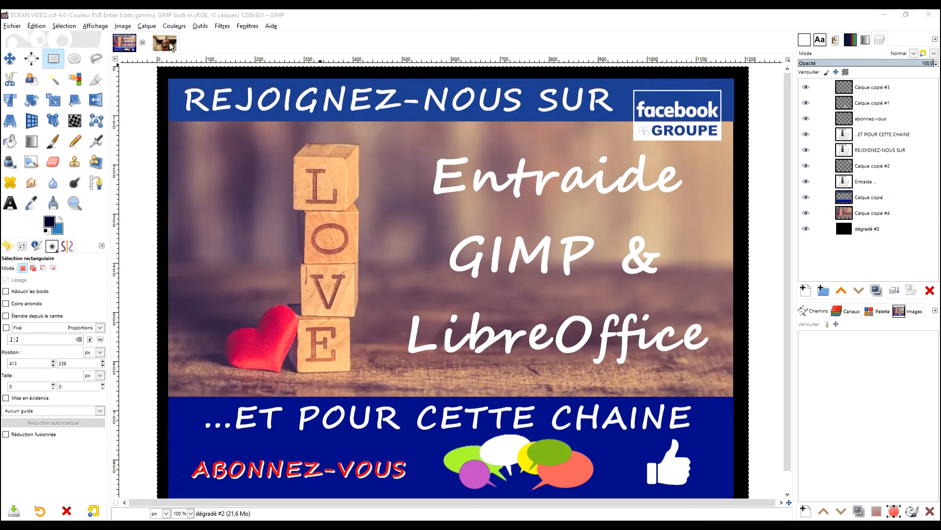
Step: Switch to the image of the muscular man and hide its man-4437033_1920.jpg background layer
{"action": "left_click", "coordinate": [169, 45]}
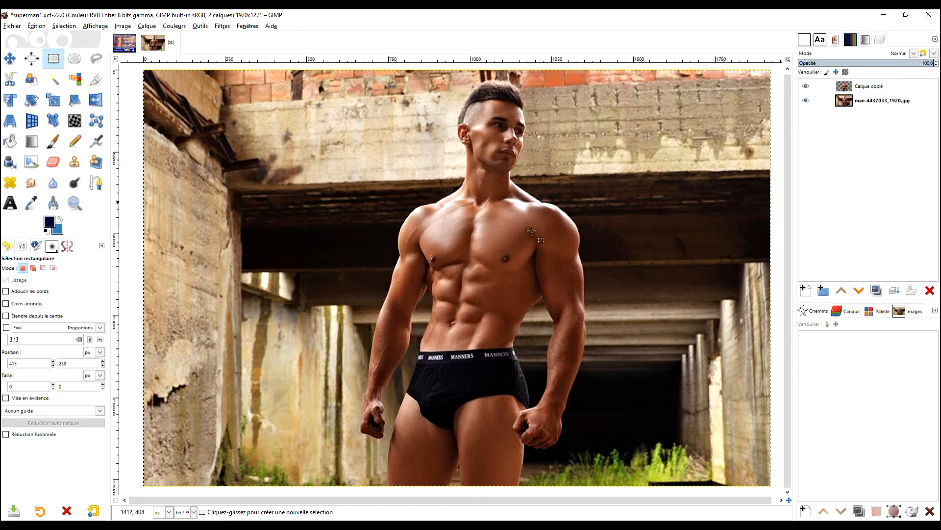
{"action": "left_click", "coordinate": [806, 101]}
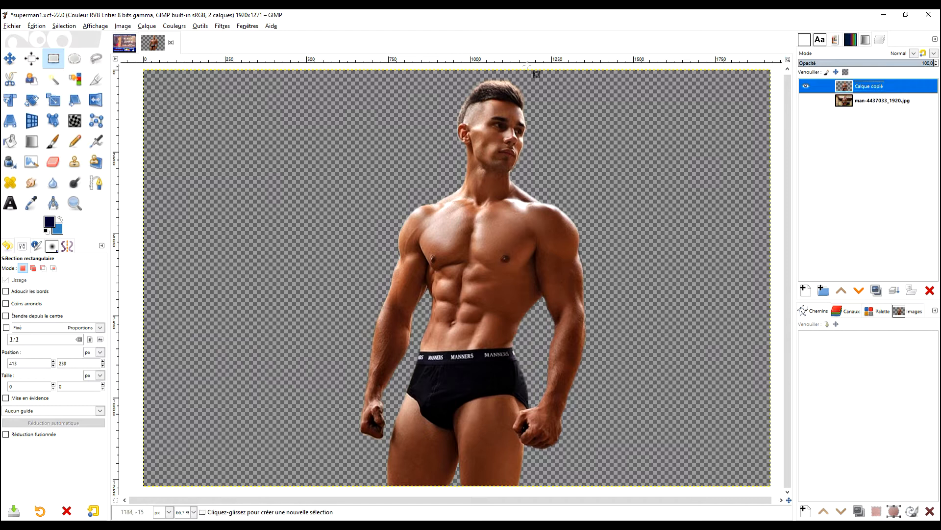
Step: Set up the Clone tool for retouching the man's hair, with brush size 91 and opacity about 91.3
{"action": "left_click", "coordinate": [75, 204]}
{"action": "left_click_drag", "start_coordinate": [443, 73], "coordinate": [569, 174]}
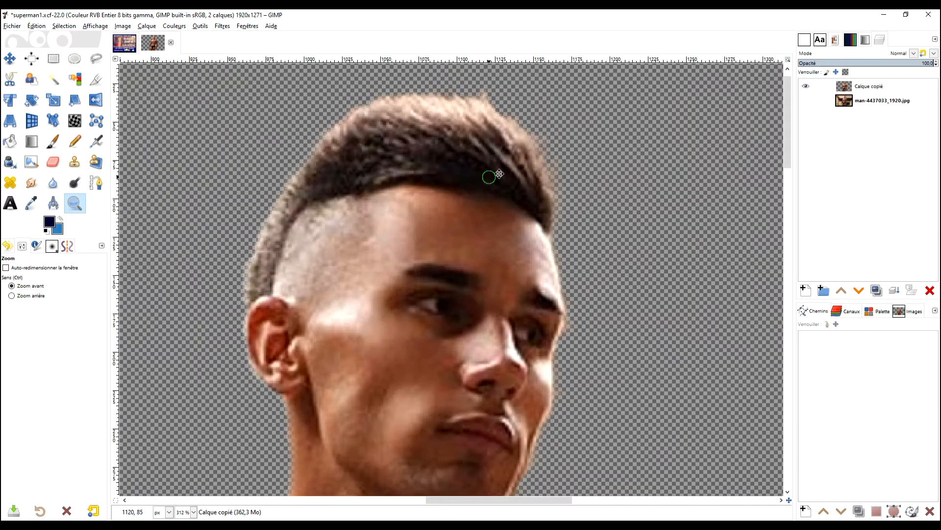
{"action": "left_click", "coordinate": [80, 167]}
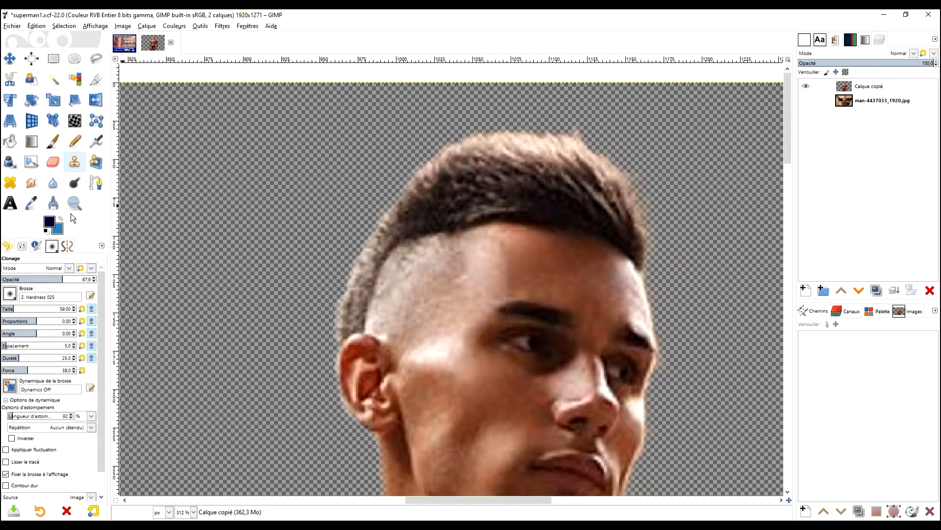
{"action": "left_click", "coordinate": [17, 309]}
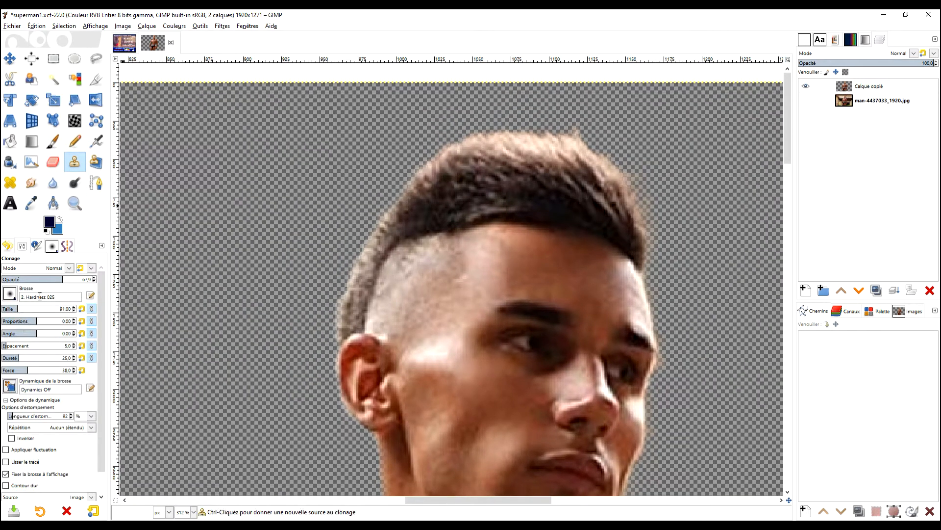
{"action": "left_click_drag", "start_coordinate": [87, 280], "coordinate": [85, 279]}
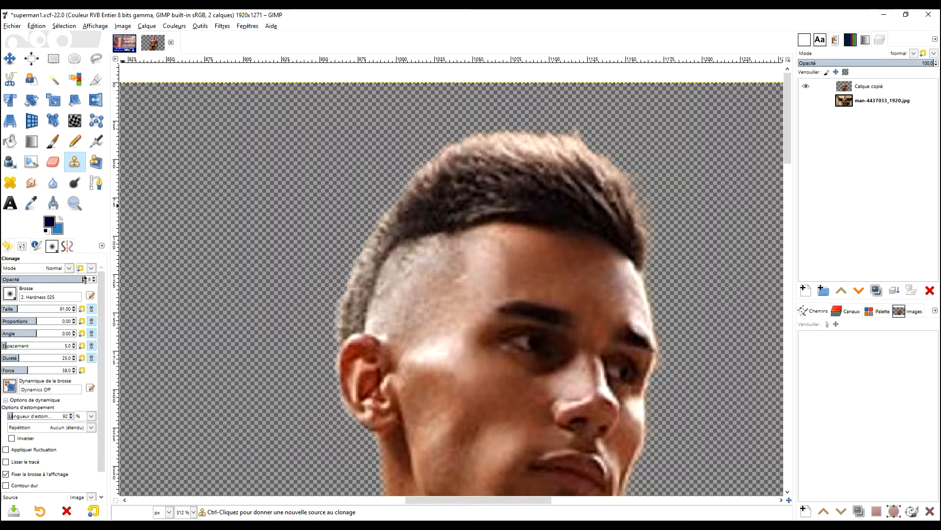
Step: Clone dark hair from the top of the head over the shaved side, down to the ear and temple
{"action": "left_click", "coordinate": [462, 193], "text": "ctrl"}
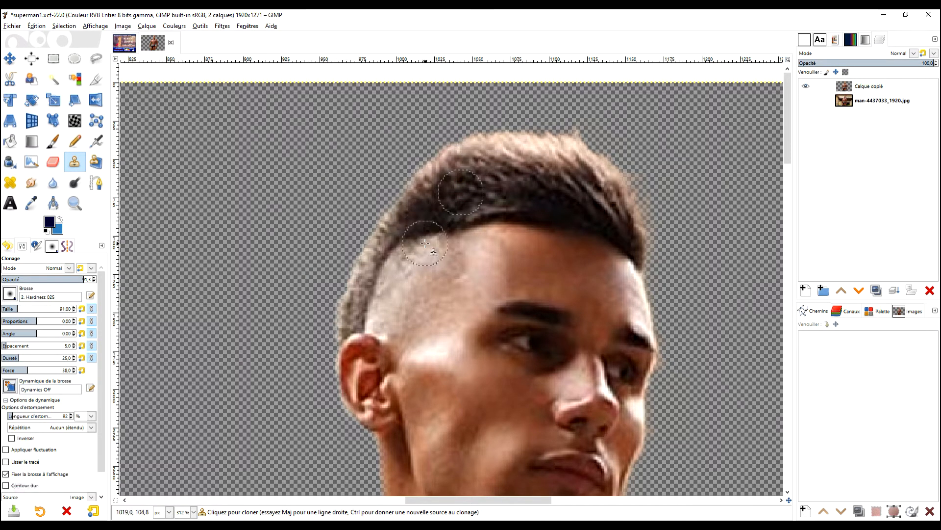
{"action": "left_click", "coordinate": [433, 208], "text": "ctrl"}
{"action": "mouse_move", "coordinate": [436, 234]}
{"action": "left_mouse_down"}
{"action": "mouse_move", "coordinate": [431, 248]}
{"action": "mouse_move", "coordinate": [447, 252]}
{"action": "mouse_move", "coordinate": [441, 246]}
{"action": "mouse_move", "coordinate": [444, 260]}
{"action": "mouse_move", "coordinate": [375, 284]}
{"action": "mouse_move", "coordinate": [375, 322]}
{"action": "left_mouse_up"}
{"action": "left_click", "coordinate": [387, 241], "text": "ctrl"}
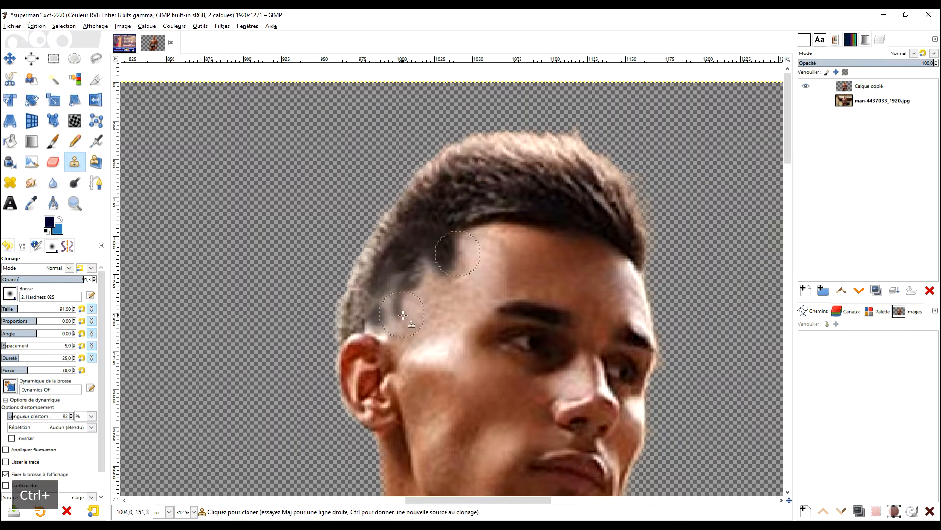
{"action": "left_click", "coordinate": [469, 181], "text": "ctrl"}
{"action": "left_click_drag", "start_coordinate": [426, 308], "coordinate": [398, 317]}
{"action": "left_click", "coordinate": [415, 245], "text": "ctrl"}
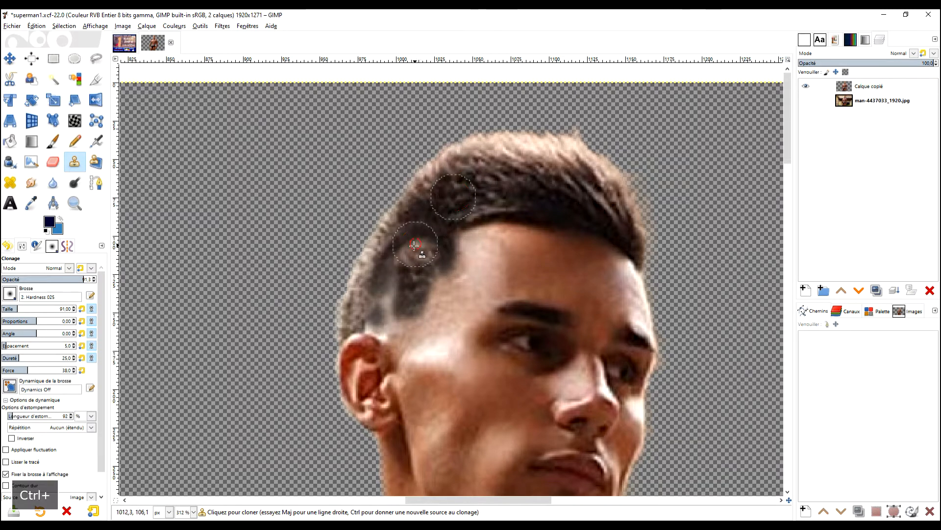
{"action": "mouse_move", "coordinate": [424, 243]}
{"action": "left_mouse_down"}
{"action": "mouse_move", "coordinate": [411, 279]}
{"action": "mouse_move", "coordinate": [435, 272]}
{"action": "mouse_move", "coordinate": [407, 283]}
{"action": "mouse_move", "coordinate": [384, 327]}
{"action": "mouse_move", "coordinate": [384, 276]}
{"action": "mouse_move", "coordinate": [370, 327]}
{"action": "mouse_move", "coordinate": [390, 283]}
{"action": "mouse_move", "coordinate": [403, 320]}
{"action": "mouse_move", "coordinate": [399, 346]}
{"action": "mouse_move", "coordinate": [424, 319]}
{"action": "left_mouse_up"}
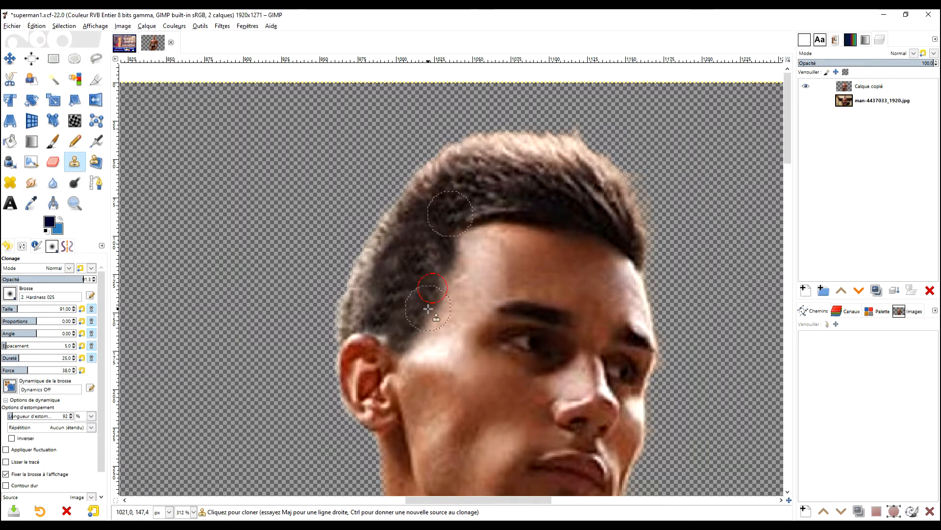
{"action": "left_click_drag", "start_coordinate": [385, 337], "coordinate": [387, 334]}
{"action": "left_click", "coordinate": [390, 273], "text": "ctrl"}
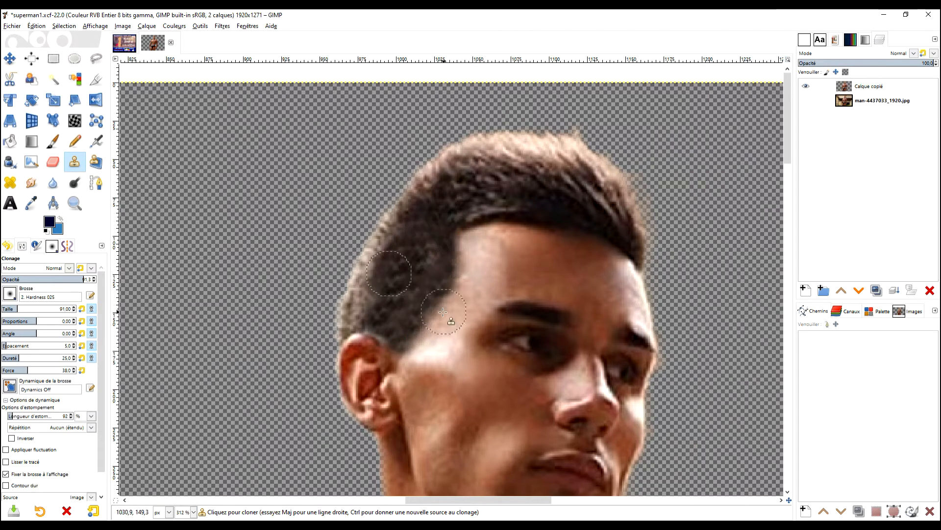
{"action": "left_click", "coordinate": [421, 279], "text": "ctrl"}
{"action": "mouse_move", "coordinate": [418, 342]}
{"action": "left_mouse_down"}
{"action": "mouse_move", "coordinate": [431, 312]}
{"action": "mouse_move", "coordinate": [412, 339]}
{"action": "left_mouse_up"}
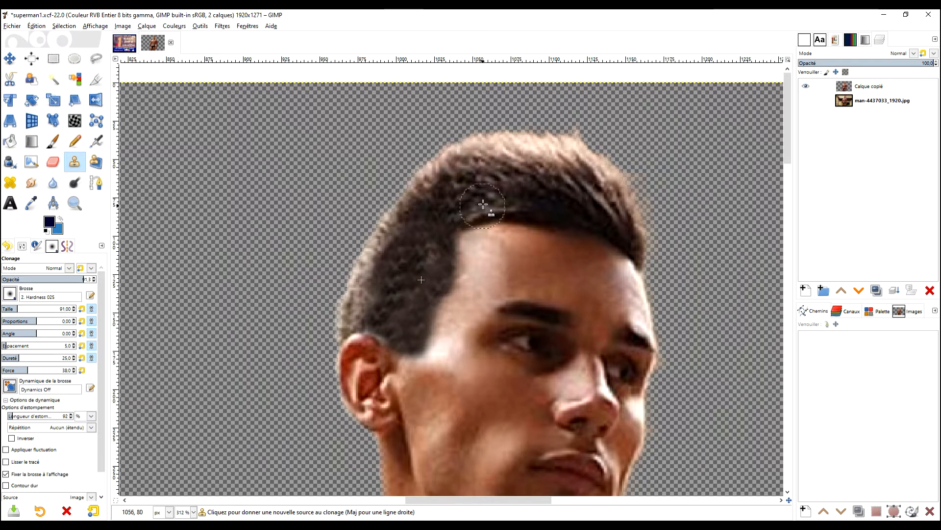
Step: Touch up the cloned hair along the hairline and above the temple with fresh samples of nearby dark hair
{"action": "left_click", "coordinate": [483, 196], "text": "ctrl"}
{"action": "mouse_move", "coordinate": [434, 258]}
{"action": "left_mouse_down"}
{"action": "mouse_move", "coordinate": [427, 290]}
{"action": "mouse_move", "coordinate": [405, 297]}
{"action": "mouse_move", "coordinate": [401, 285]}
{"action": "mouse_move", "coordinate": [410, 256]}
{"action": "mouse_move", "coordinate": [427, 255]}
{"action": "mouse_move", "coordinate": [432, 239]}
{"action": "mouse_move", "coordinate": [439, 314]}
{"action": "mouse_move", "coordinate": [449, 299]}
{"action": "mouse_move", "coordinate": [455, 182]}
{"action": "left_mouse_up"}
{"action": "scroll", "coordinate": [480, 239], "scroll_direction": "down", "scroll_amount": 4}
{"action": "scroll", "coordinate": [480, 240], "scroll_direction": "up", "scroll_amount": 3}
{"action": "scroll", "coordinate": [480, 239], "scroll_direction": "up", "scroll_amount": 1}
{"action": "left_click", "coordinate": [429, 366], "text": "ctrl"}
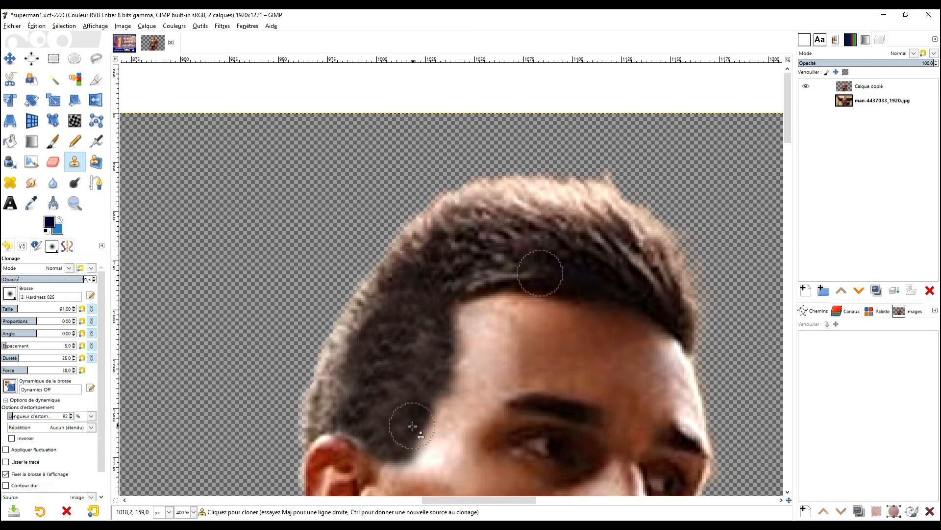
{"action": "left_click", "coordinate": [420, 392], "text": "ctrl"}
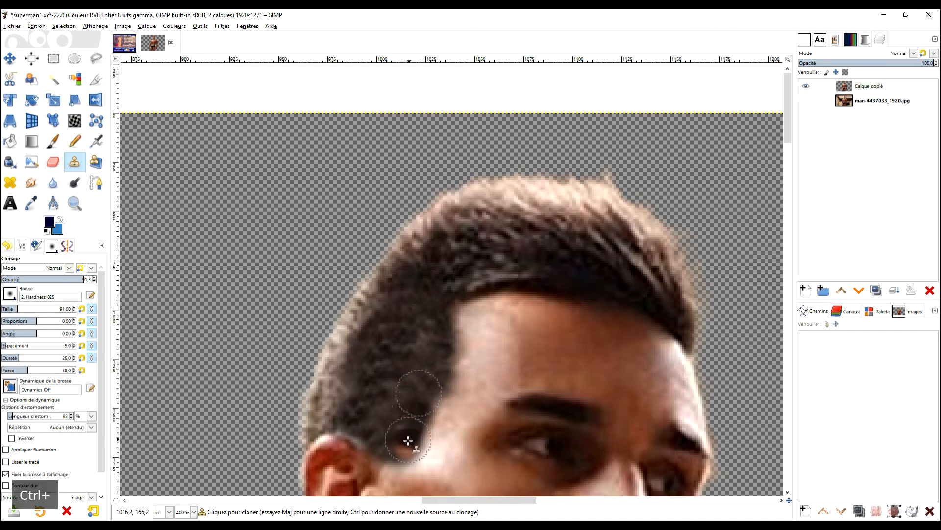
{"action": "left_click_drag", "start_coordinate": [402, 437], "coordinate": [410, 453]}
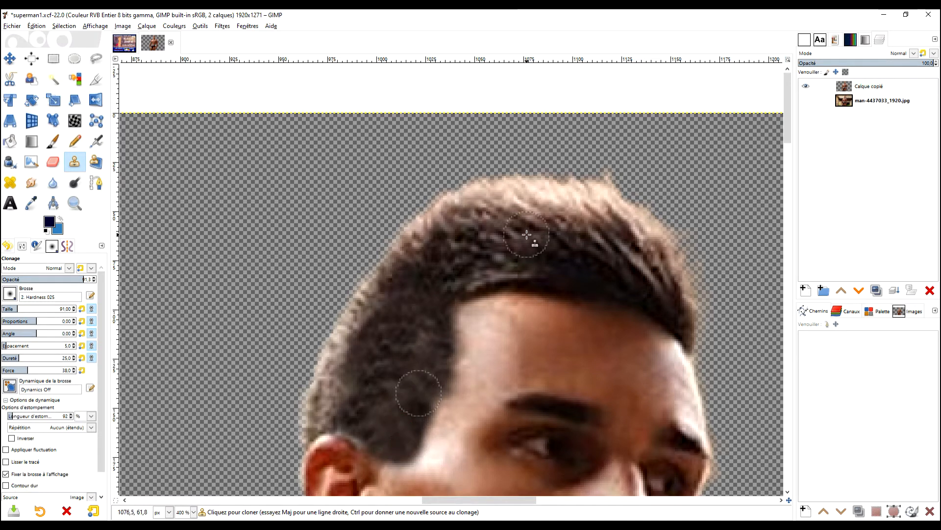
Step: Examine the retouched hair at several zoom levels and against the whole figure, with the Rectangle Select tool active
{"action": "scroll", "coordinate": [478, 359], "scroll_direction": "down", "scroll_amount": 1}
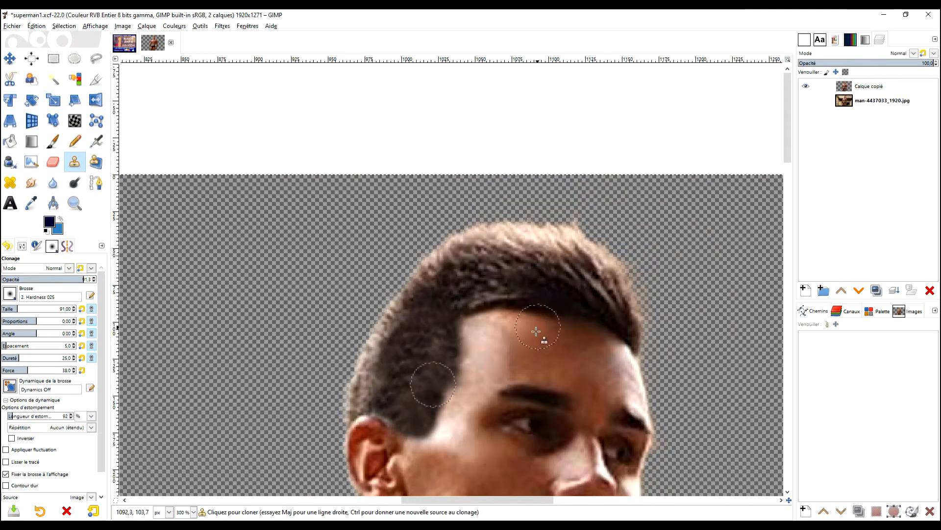
{"action": "scroll", "coordinate": [454, 365], "scroll_direction": "up", "scroll_amount": 1}
{"action": "scroll", "coordinate": [511, 358], "scroll_direction": "down", "scroll_amount": 2}
{"action": "scroll", "coordinate": [589, 363], "scroll_direction": "down", "scroll_amount": 1}
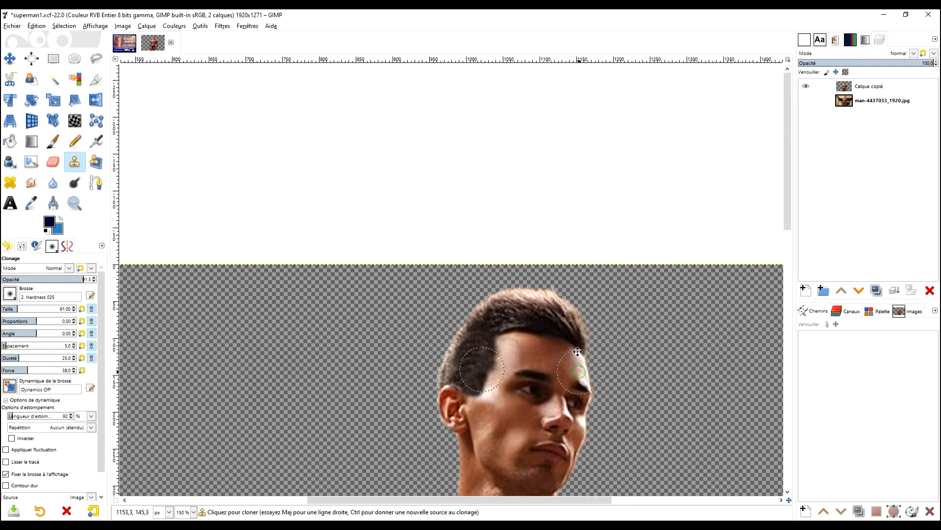
{"action": "scroll", "coordinate": [693, 365], "scroll_direction": "down", "scroll_amount": 1}
{"action": "scroll", "coordinate": [587, 206], "scroll_direction": "down", "scroll_amount": 5}
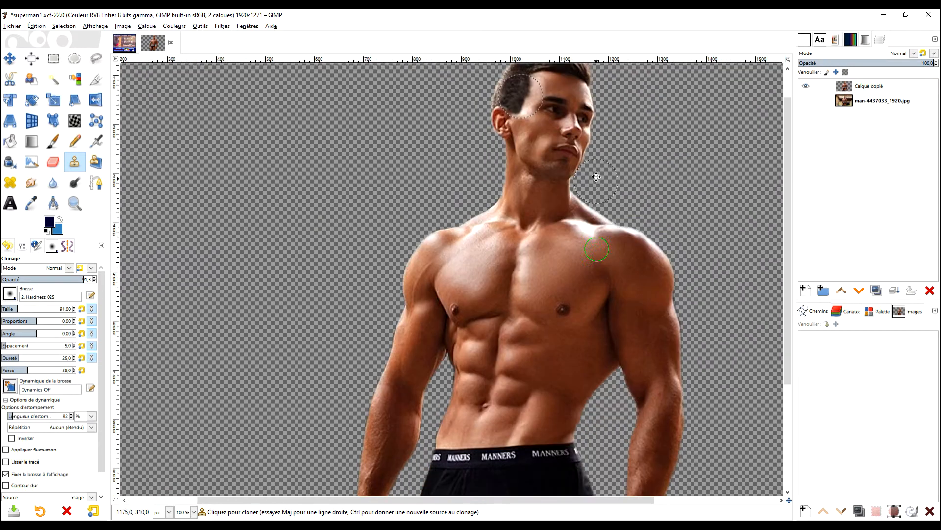
{"action": "left_click", "coordinate": [54, 58]}
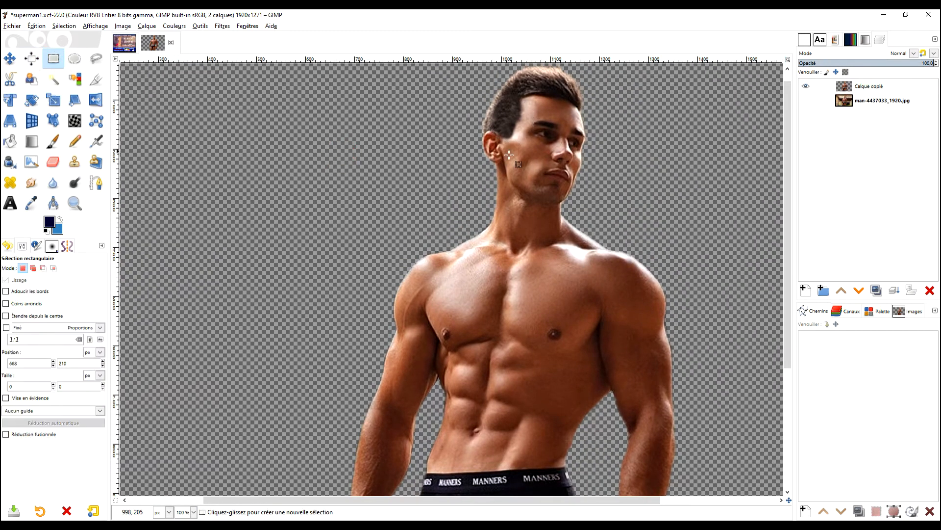
{"action": "scroll", "coordinate": [534, 195], "scroll_direction": "down", "scroll_amount": 2}
{"action": "scroll", "coordinate": [533, 195], "scroll_direction": "up", "scroll_amount": 1}
{"action": "scroll", "coordinate": [542, 221], "scroll_direction": "down", "scroll_amount": 1}
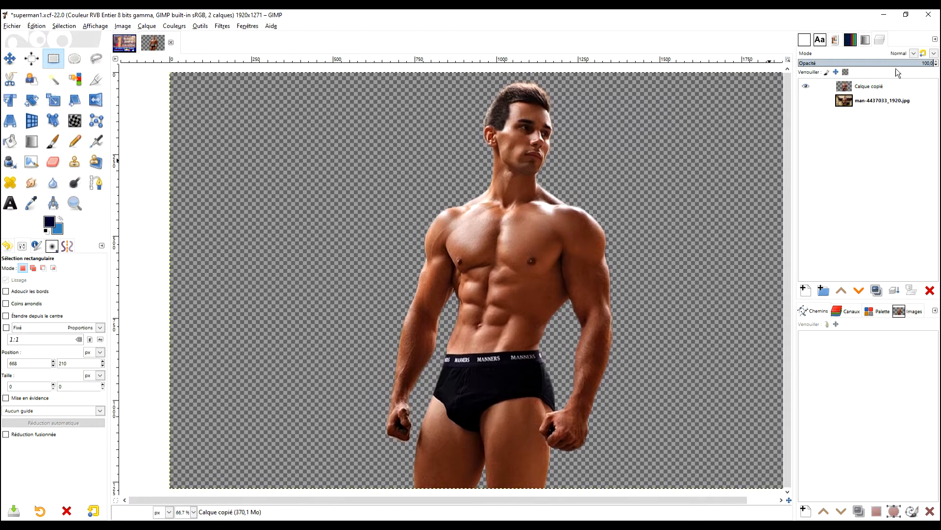
Step: Duplicate the Calque copié layer and name the duplicate "homme"
{"action": "left_click", "coordinate": [871, 86]}
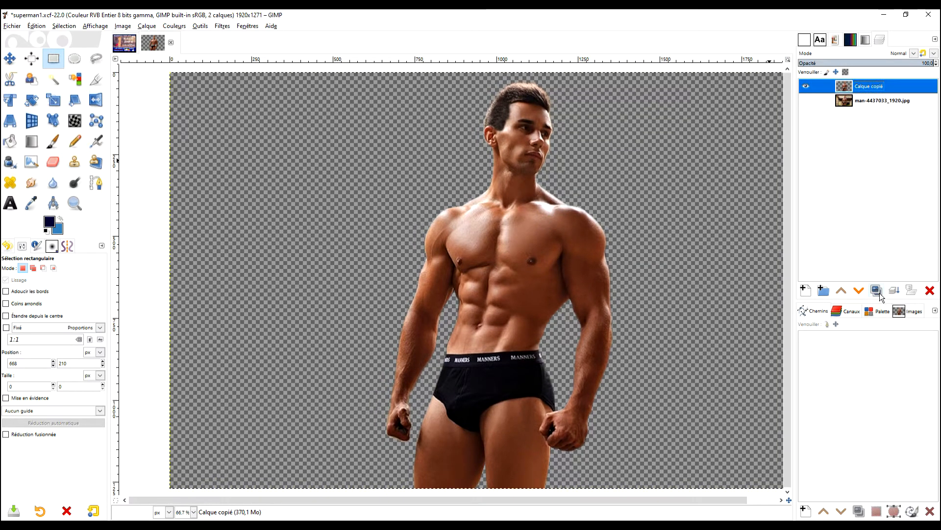
{"action": "left_click", "coordinate": [879, 292]}
{"action": "double_click", "coordinate": [873, 88]}
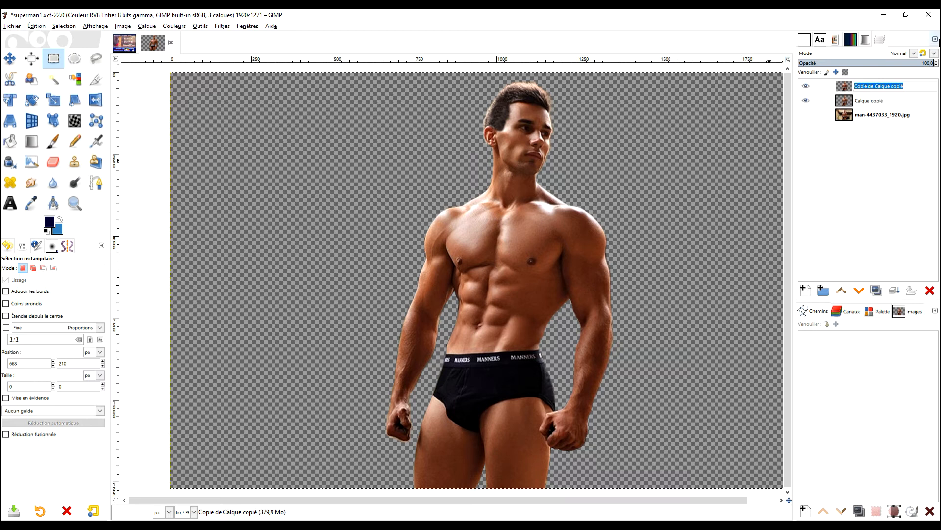
{"action": "type", "text": "homme"}
{"action": "key", "text": "Return"}
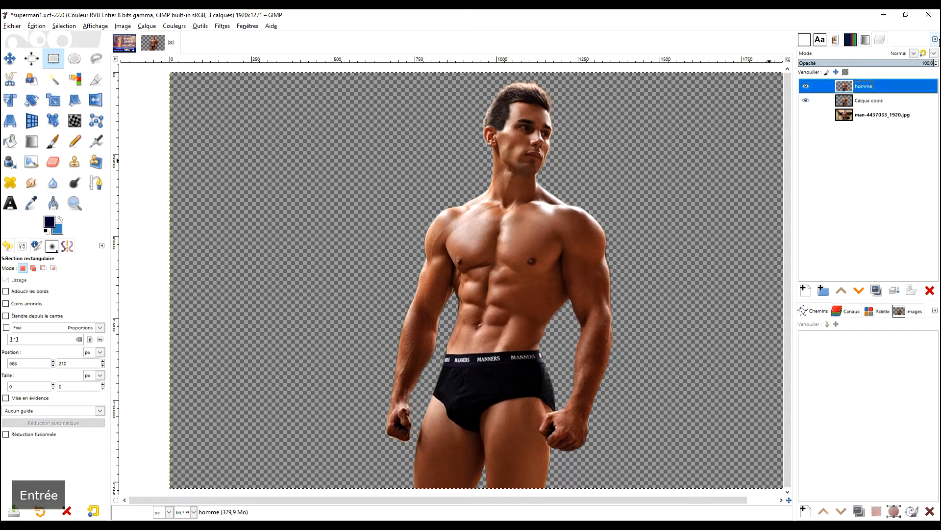
Step: Create a layer group directly below the homme layer and name it "archives"
{"action": "left_click", "coordinate": [825, 291]}
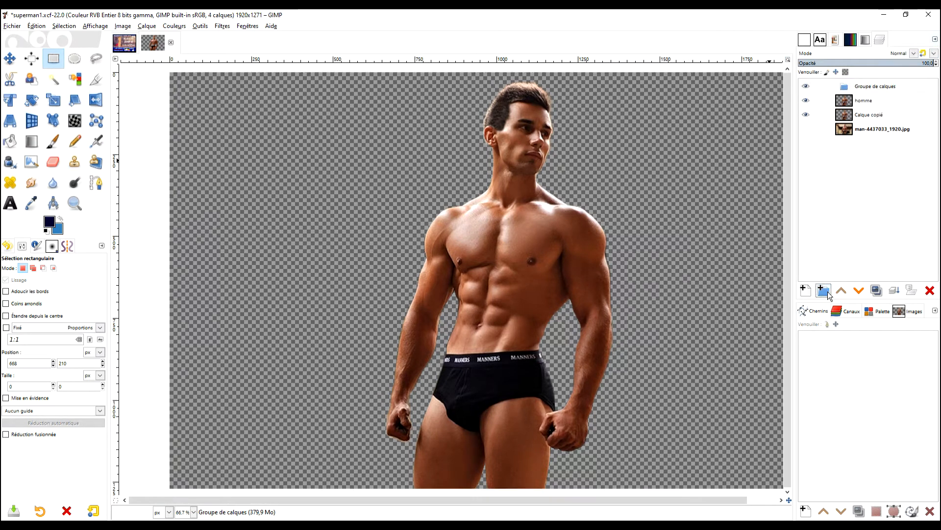
{"action": "mouse_move", "coordinate": [871, 88]}
{"action": "left_mouse_down"}
{"action": "mouse_move", "coordinate": [867, 118]}
{"action": "mouse_move", "coordinate": [867, 105]}
{"action": "left_mouse_up"}
{"action": "double_click", "coordinate": [866, 103]}
{"action": "type", "text": "archives"}
{"action": "key", "text": "Return"}
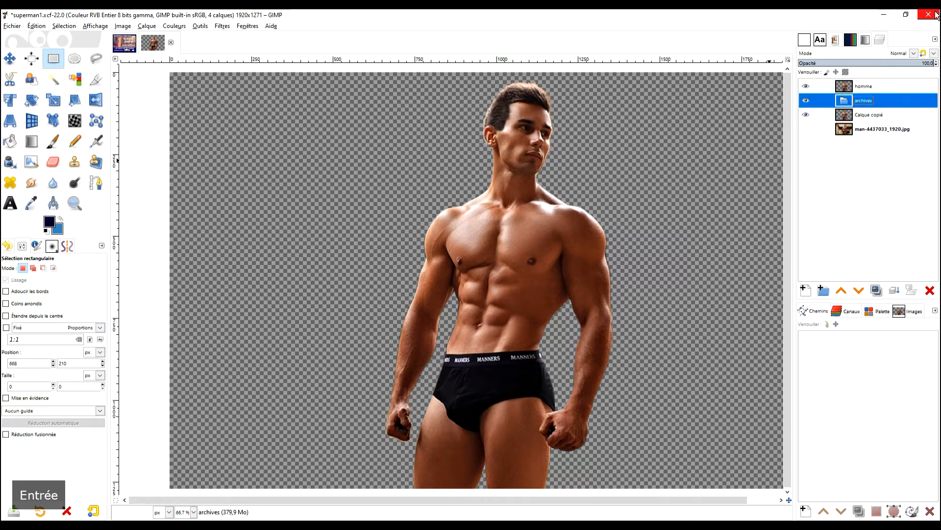
Step: Move the Calque copié and man-4437033_1920.jpg layers into the archives group, then collapse and hide the group
{"action": "left_click", "coordinate": [864, 113]}
{"action": "left_click_drag", "start_coordinate": [863, 110], "coordinate": [844, 104]}
{"action": "left_click", "coordinate": [830, 101]}
{"action": "left_click", "coordinate": [805, 100]}
Step: Duplicate the homme layer and name the duplicate "copie"
{"action": "left_click", "coordinate": [925, 86]}
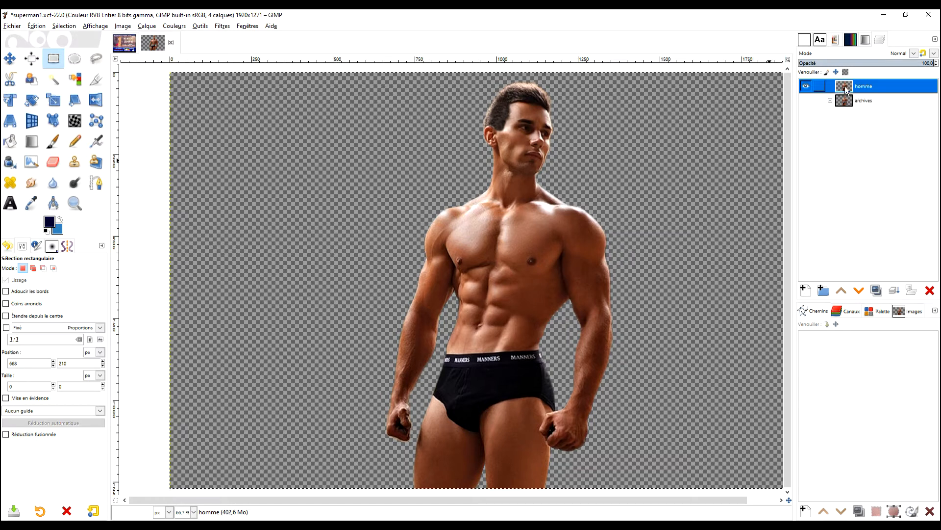
{"action": "left_click", "coordinate": [878, 290]}
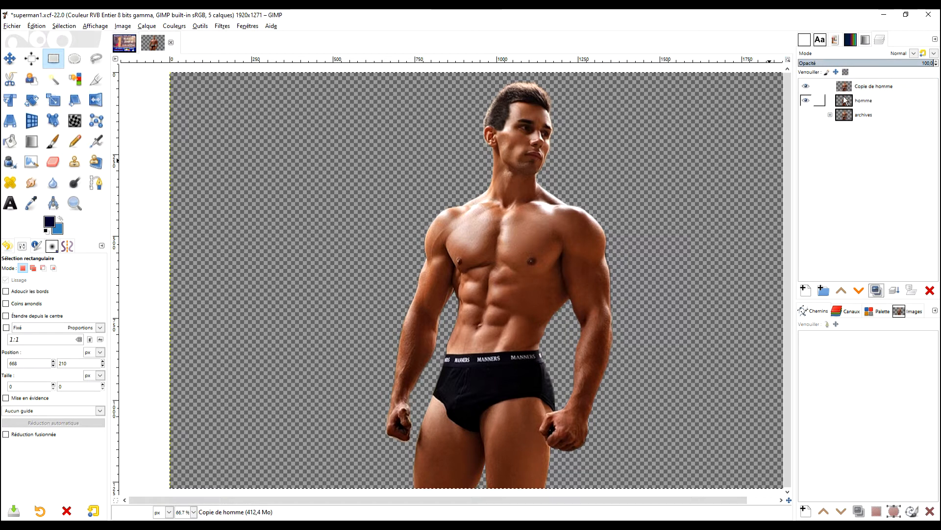
{"action": "double_click", "coordinate": [851, 89]}
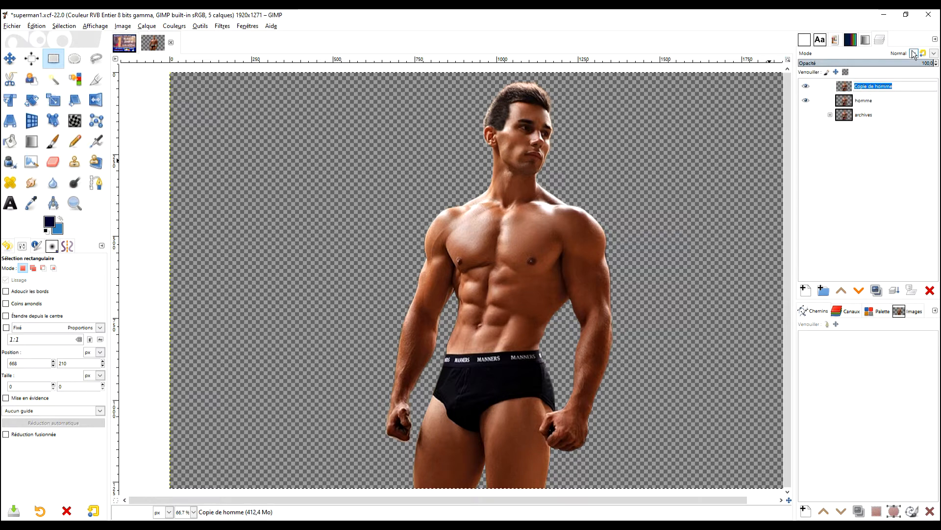
{"action": "type", "text": "cost"}
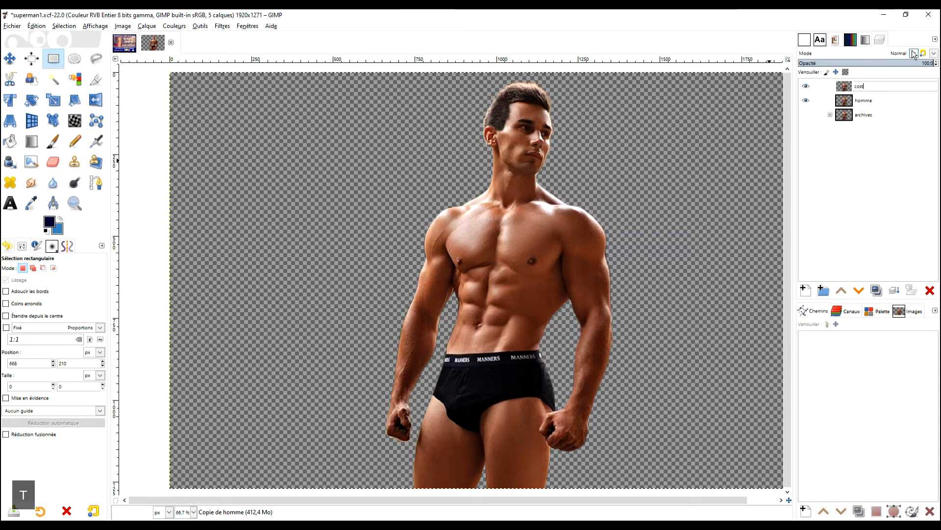
{"action": "key", "text": "BackSpace"}
{"action": "key", "text": "BackSpace"}
{"action": "key", "text": "BackSpace"}
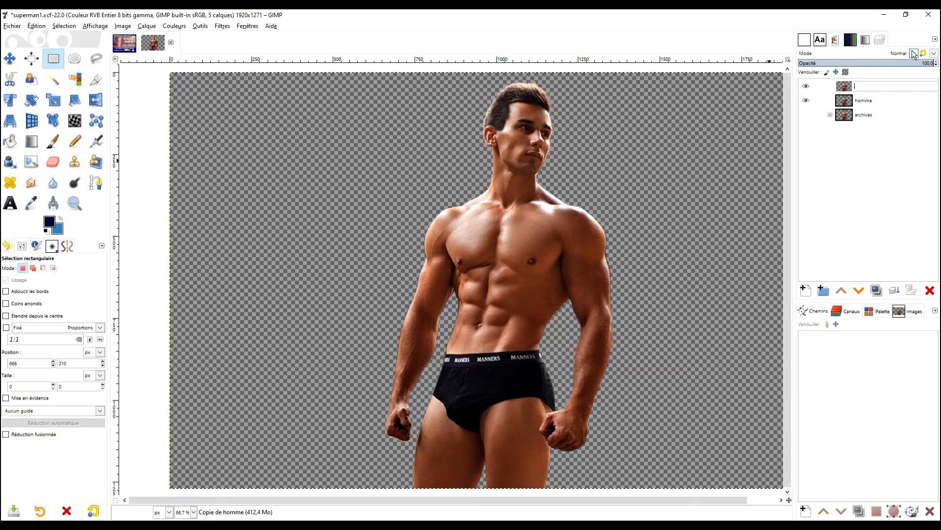
{"action": "type", "text": "copie"}
{"action": "key", "text": "Return"}
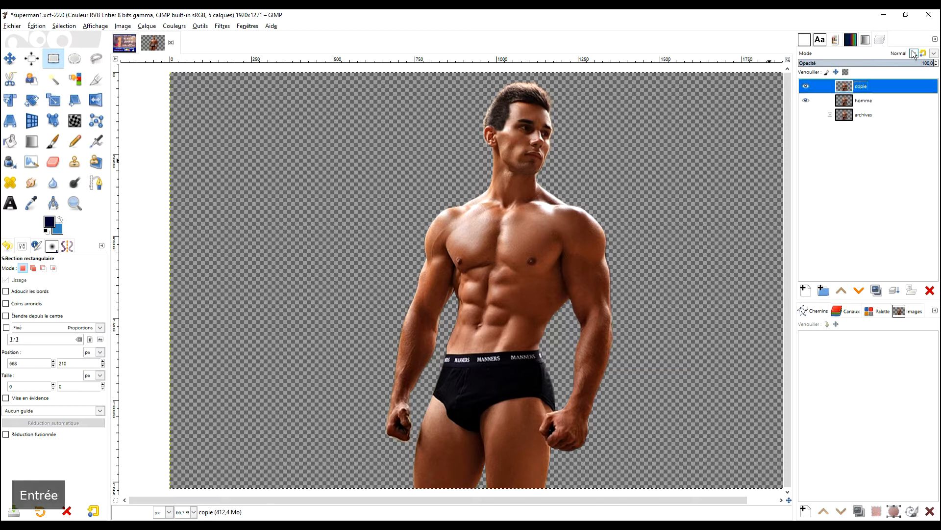
Step: Create a selection of the man from the copie layer's alpha channel
{"action": "right_click", "coordinate": [841, 91]}
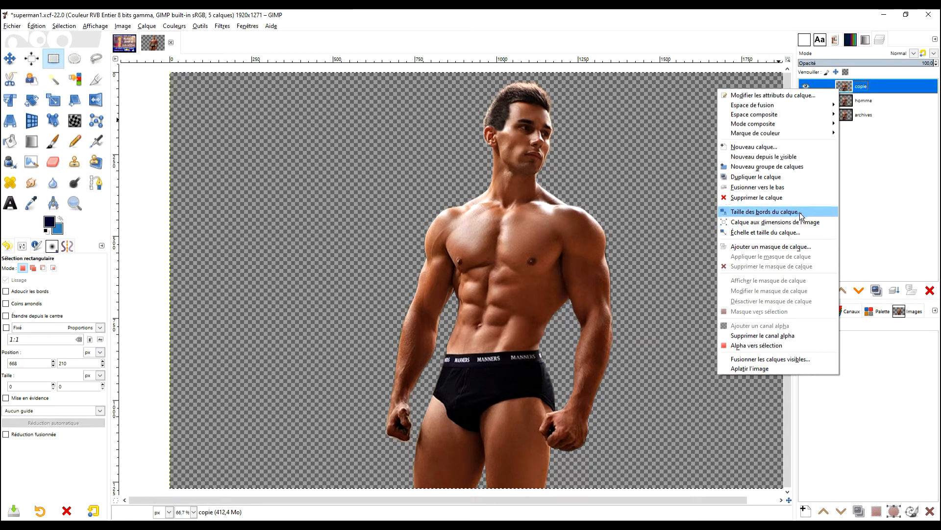
{"action": "left_click", "coordinate": [777, 345]}
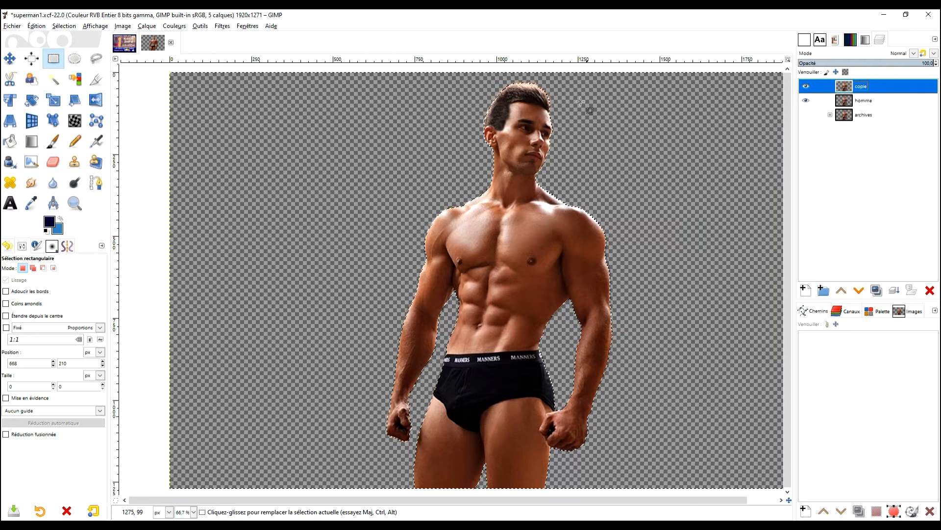
Step: Subtract the head and neck from the selection with a freehand outline following a curved neckline just above the collarbones
{"action": "left_click", "coordinate": [96, 59]}
{"action": "key", "text": "2"}
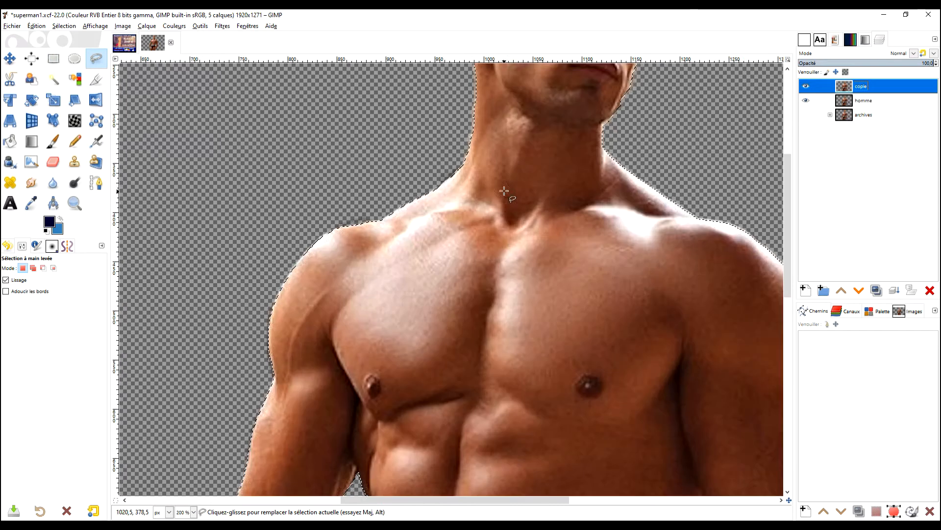
{"action": "left_click", "coordinate": [395, 198], "text": "ctrl"}
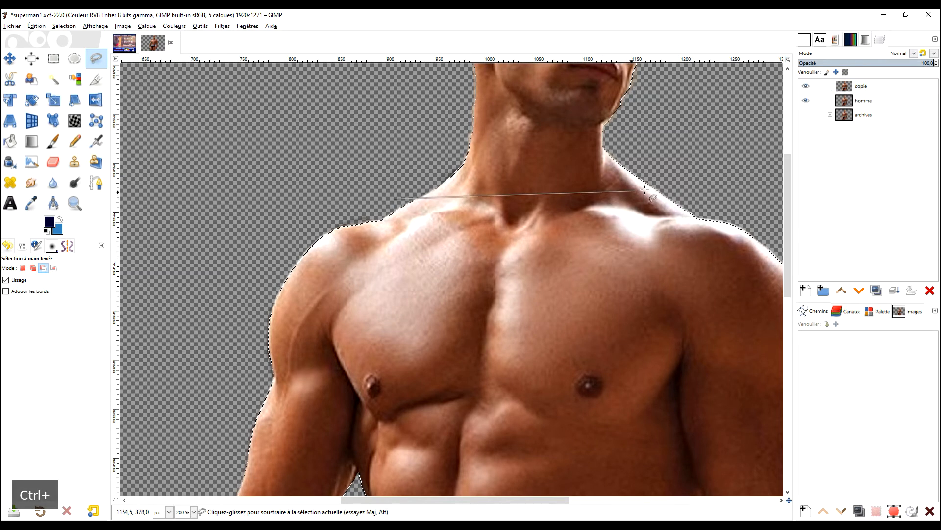
{"action": "left_click", "coordinate": [432, 209], "text": "ctrl"}
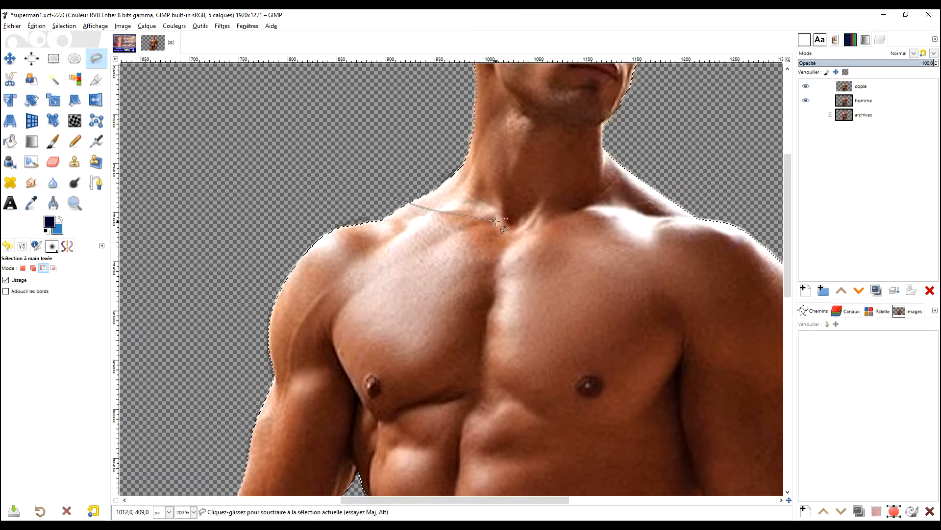
{"action": "left_click", "coordinate": [496, 218], "text": "ctrl"}
{"action": "left_click", "coordinate": [586, 216], "text": "ctrl"}
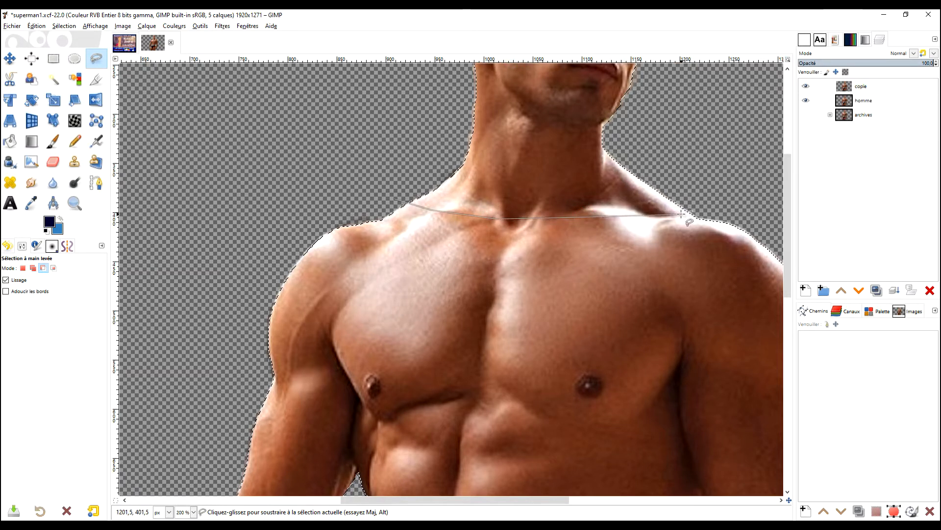
{"action": "left_click", "coordinate": [650, 216], "text": "ctrl"}
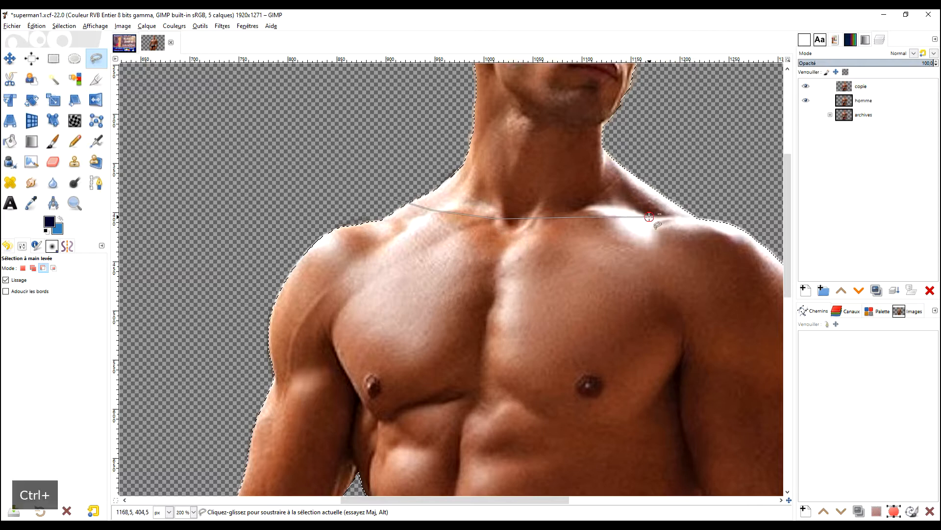
{"action": "left_click", "coordinate": [700, 198], "text": "ctrl"}
{"action": "left_click", "coordinate": [393, 200]}
{"action": "left_click_drag", "start_coordinate": [393, 202], "coordinate": [428, 216]}
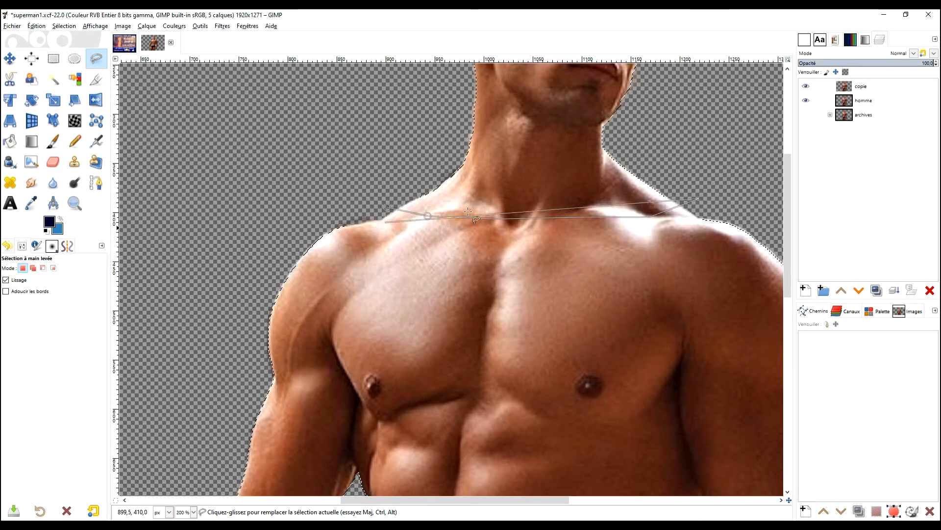
{"action": "scroll", "coordinate": [734, 144], "scroll_direction": "down", "scroll_amount": 3}
{"action": "scroll", "coordinate": [663, 201], "scroll_direction": "up", "scroll_amount": 1}
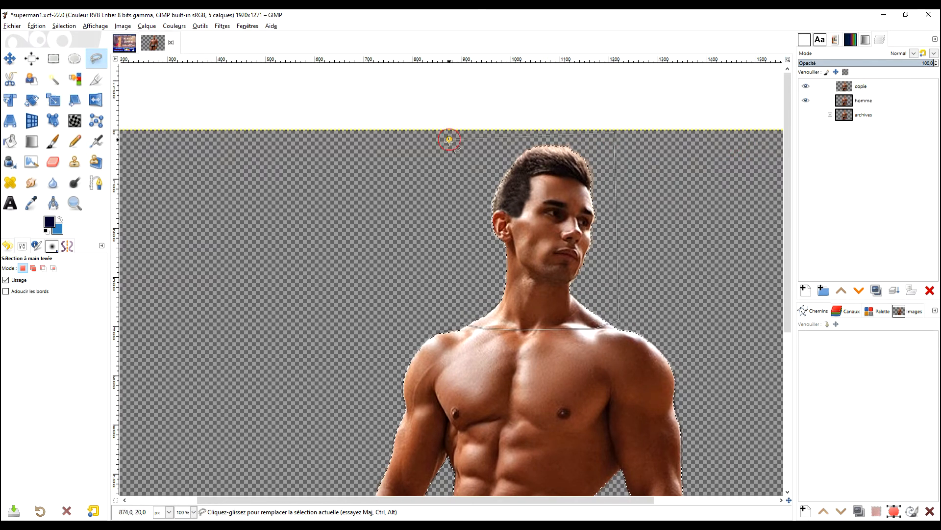
{"action": "left_click", "coordinate": [463, 324]}
{"action": "key", "text": "Return"}
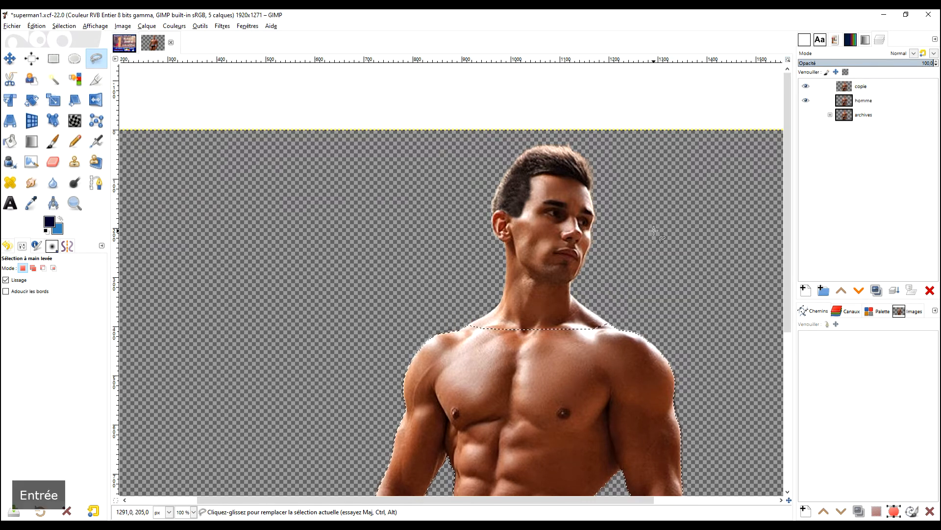
Step: Subtract the fist overlapping the thigh from the selection, cutting across the wrist and following the fingers' contour against the leg
{"action": "scroll", "coordinate": [603, 385], "scroll_direction": "down", "scroll_amount": 5}
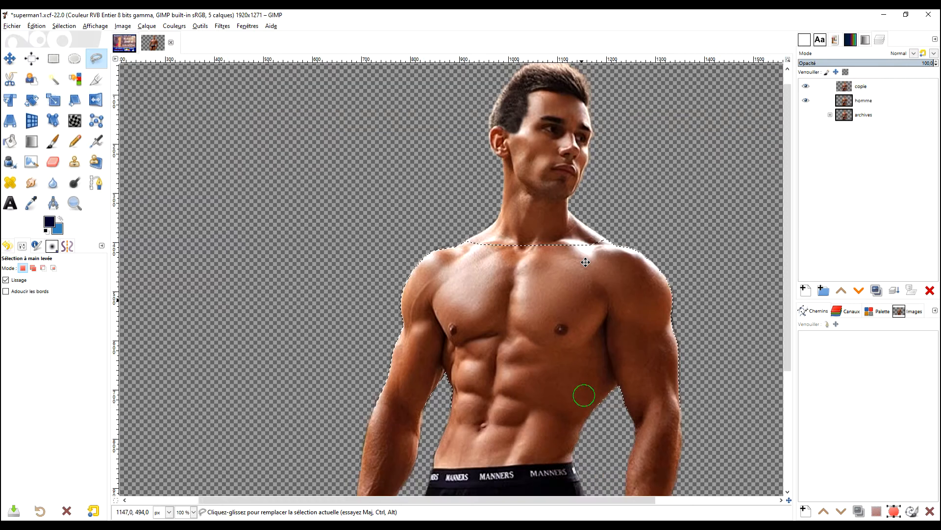
{"action": "scroll", "coordinate": [689, 317], "scroll_direction": "down", "scroll_amount": 3}
{"action": "scroll", "coordinate": [687, 300], "scroll_direction": "up", "scroll_amount": 2, "text": "ctrl"}
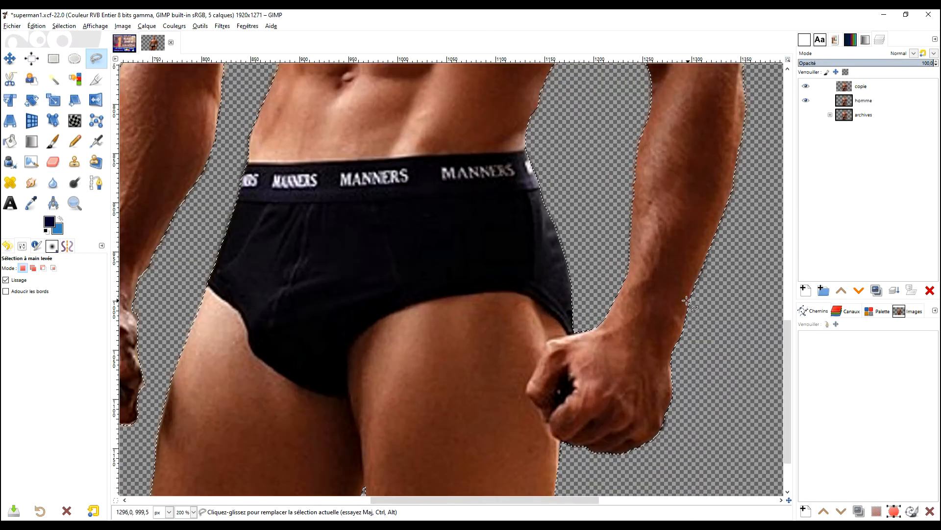
{"action": "scroll", "coordinate": [684, 265], "scroll_direction": "down", "scroll_amount": 1}
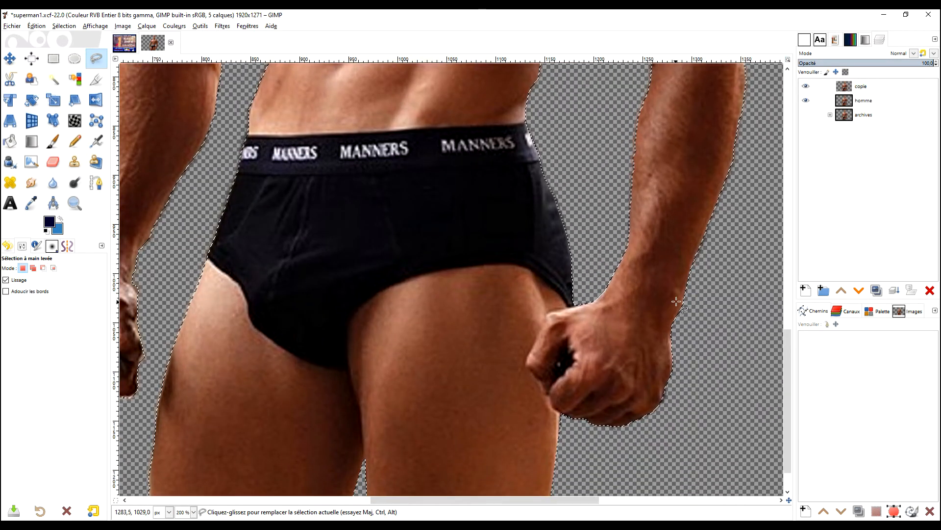
{"action": "scroll", "coordinate": [557, 262], "scroll_direction": "left", "scroll_amount": 5}
{"action": "scroll", "coordinate": [557, 260], "scroll_direction": "right", "scroll_amount": 6}
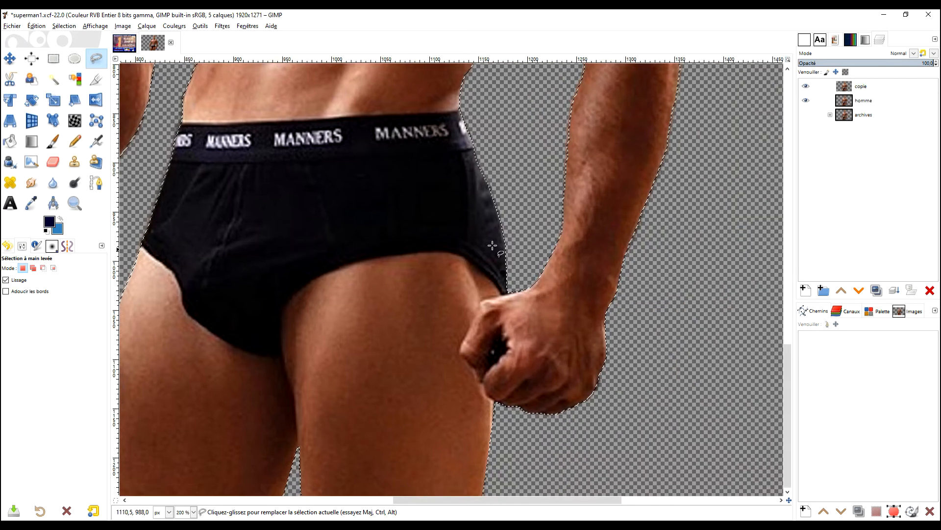
{"action": "key", "text": "ctrl"}
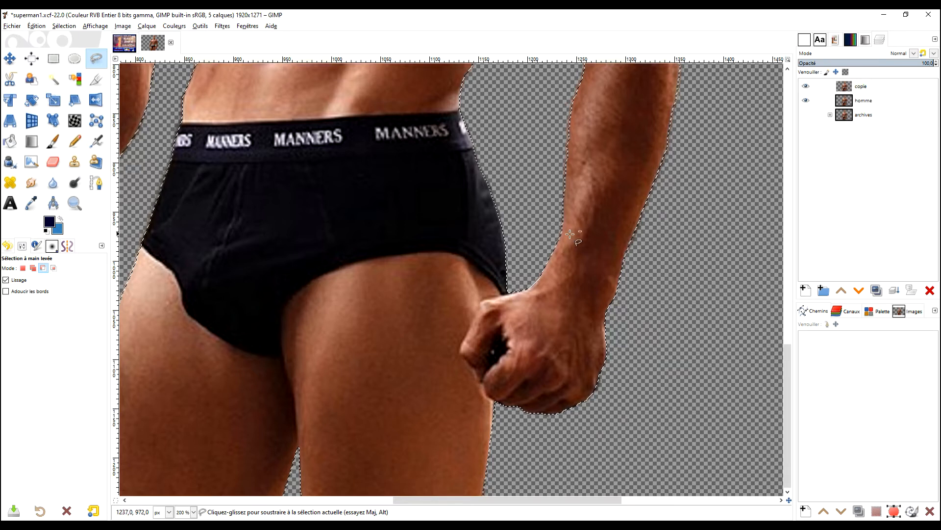
{"action": "left_click", "coordinate": [540, 238], "text": "ctrl"}
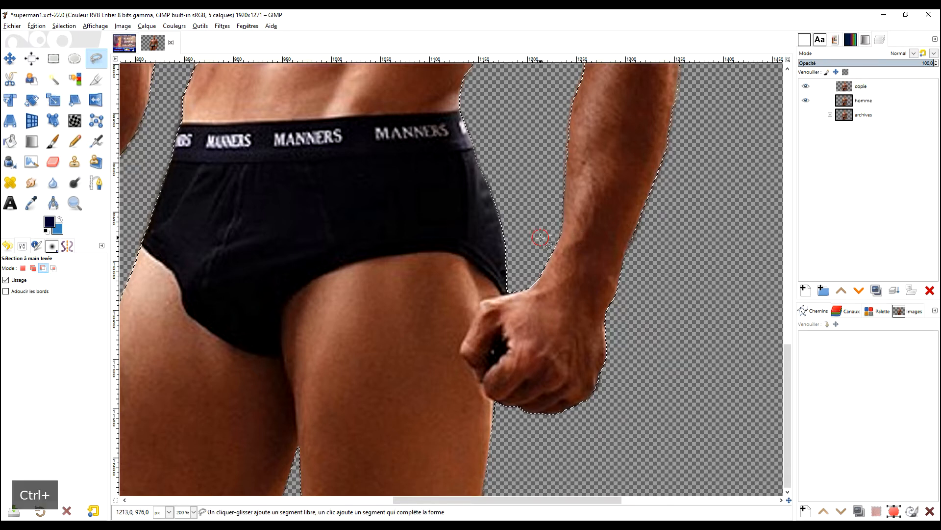
{"action": "left_click", "coordinate": [641, 282]}
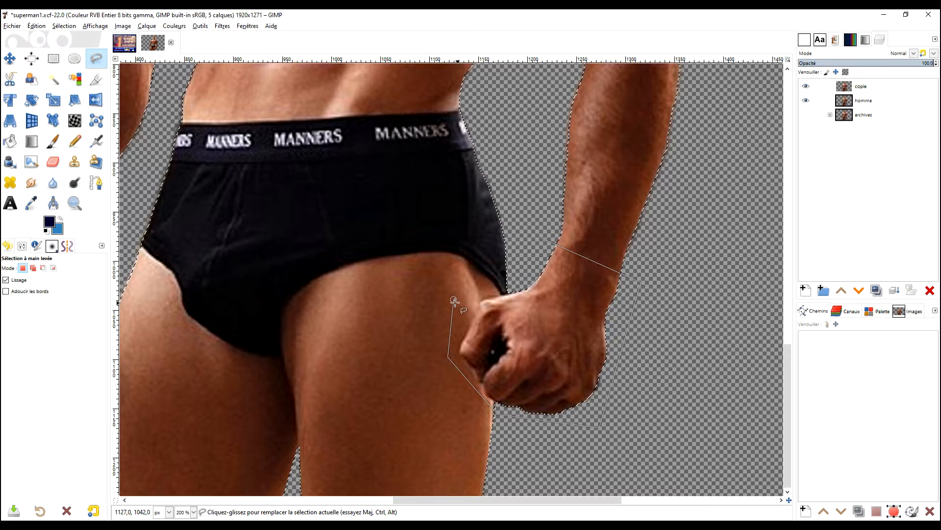
{"action": "left_click_drag", "start_coordinate": [448, 357], "coordinate": [458, 351]}
{"action": "key", "text": "Return"}
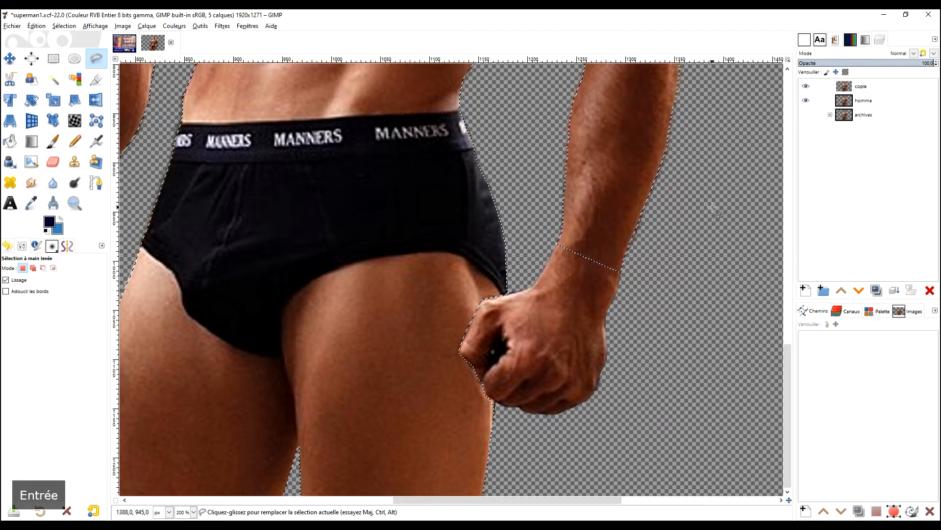
Step: Subtract the man's other hand, the one clear of the thigh, from the selection with a freehand outline cutting straight across the wrist
{"action": "scroll", "coordinate": [527, 333], "scroll_direction": "down", "scroll_amount": 2}
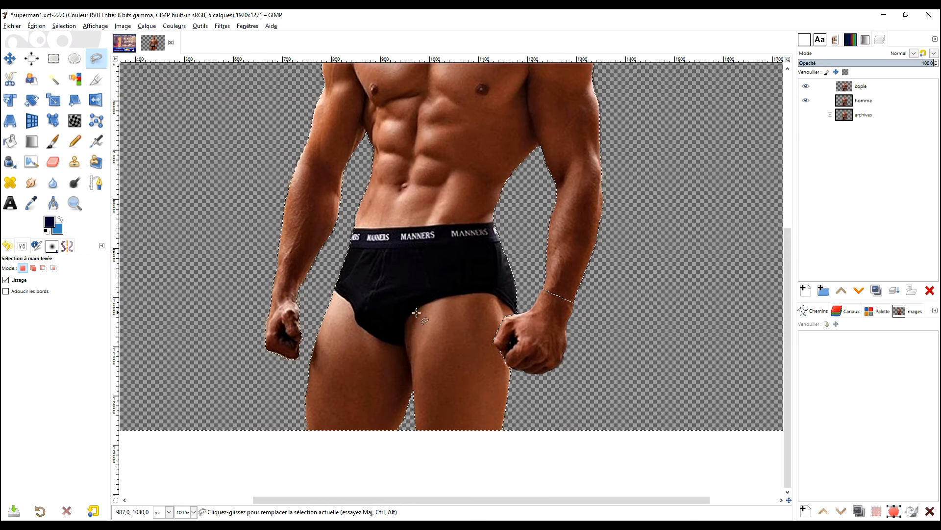
{"action": "left_click_drag", "start_coordinate": [416, 312], "coordinate": [626, 301]}
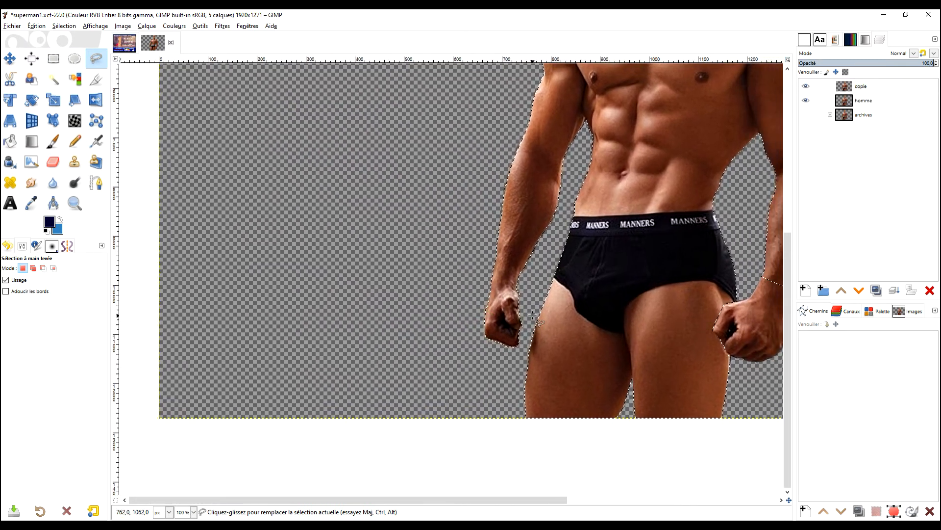
{"action": "scroll", "coordinate": [519, 317], "scroll_direction": "up", "scroll_amount": 2}
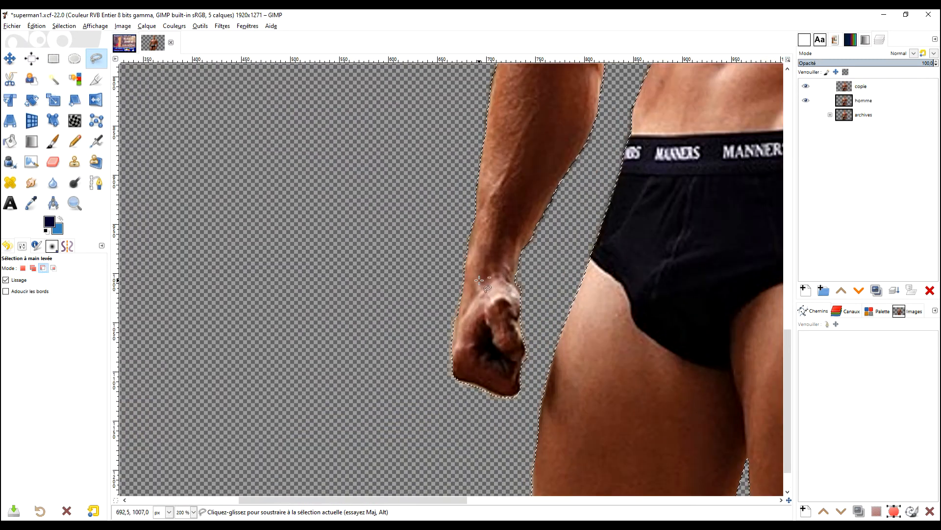
{"action": "scroll", "coordinate": [479, 280], "scroll_direction": "up", "scroll_amount": 2}
{"action": "scroll", "coordinate": [515, 294], "scroll_direction": "down", "scroll_amount": 3}
{"action": "scroll", "coordinate": [546, 304], "scroll_direction": "up", "scroll_amount": 2}
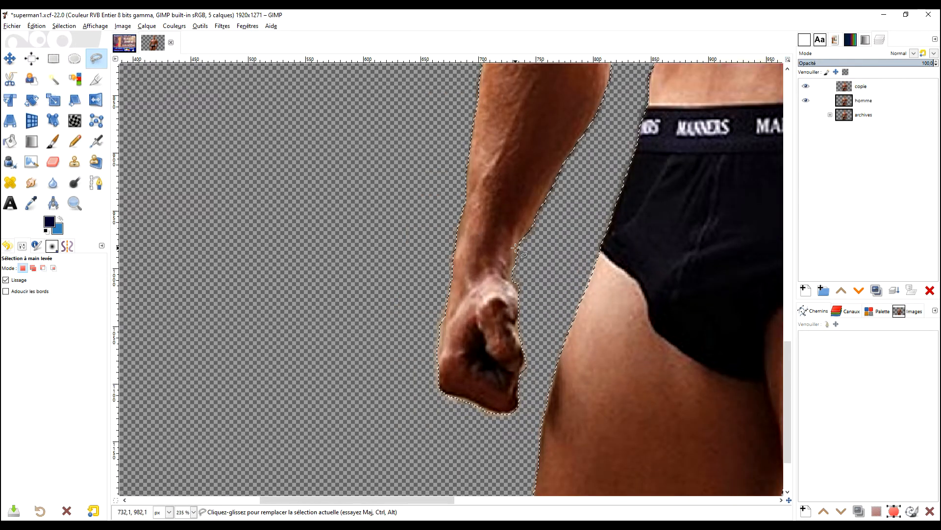
{"action": "key", "text": "ctrl"}
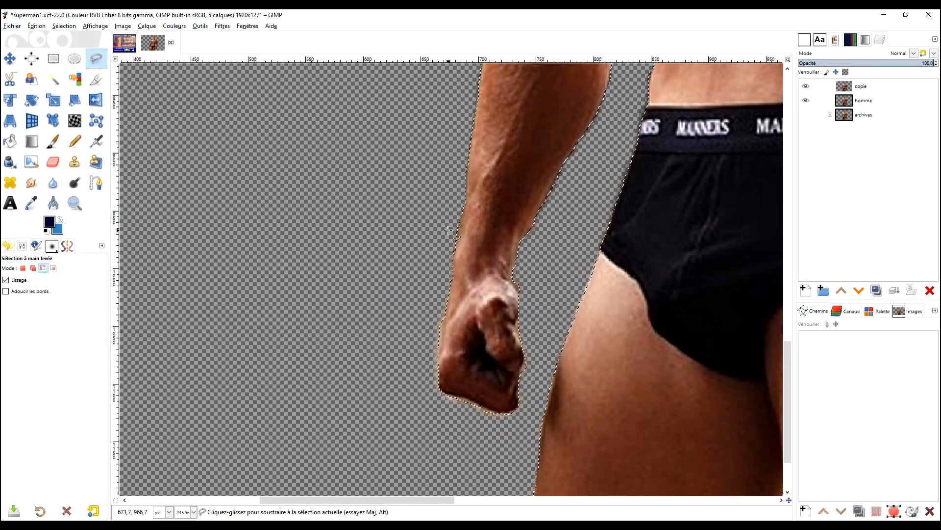
{"action": "left_click", "coordinate": [446, 227], "text": "ctrl"}
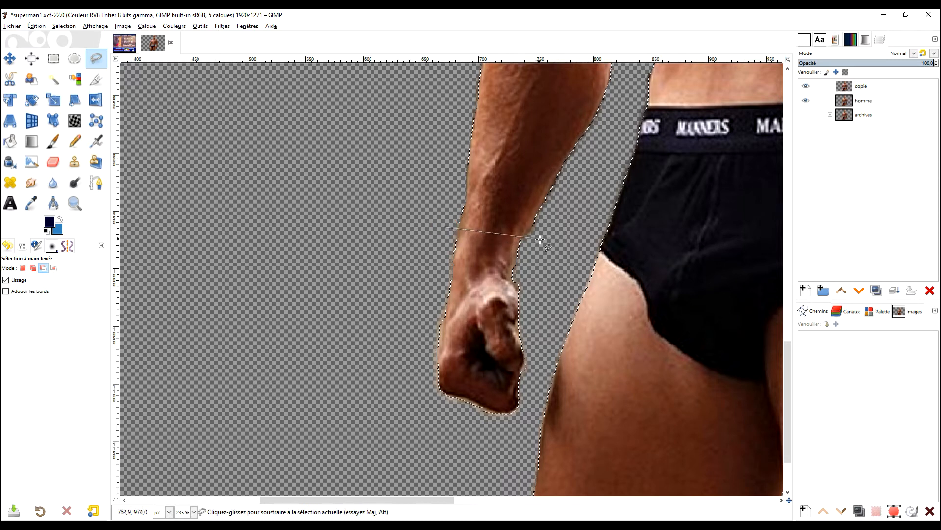
{"action": "left_click", "coordinate": [542, 240]}
{"action": "left_click", "coordinate": [530, 430]}
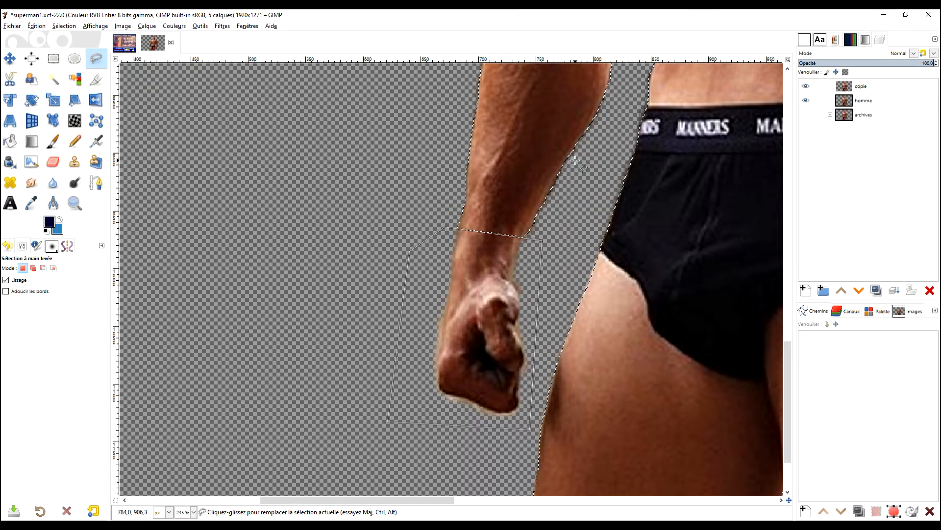
{"action": "key", "text": "Return"}
Step: Convert the body selection to a path and name the path "costume"
{"action": "scroll", "coordinate": [394, 284], "scroll_direction": "down", "scroll_amount": 2}
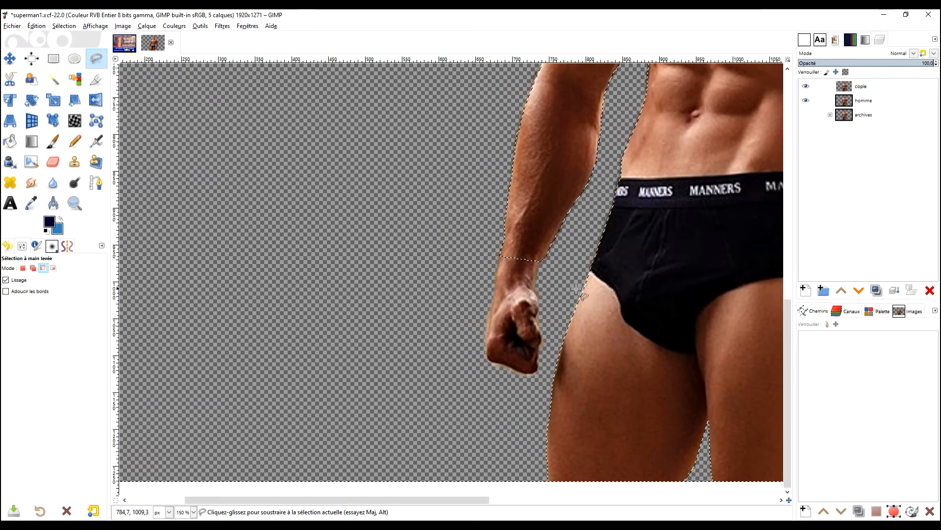
{"action": "scroll", "coordinate": [394, 283], "scroll_direction": "down", "scroll_amount": 2}
{"action": "scroll", "coordinate": [441, 196], "scroll_direction": "up", "scroll_amount": 2}
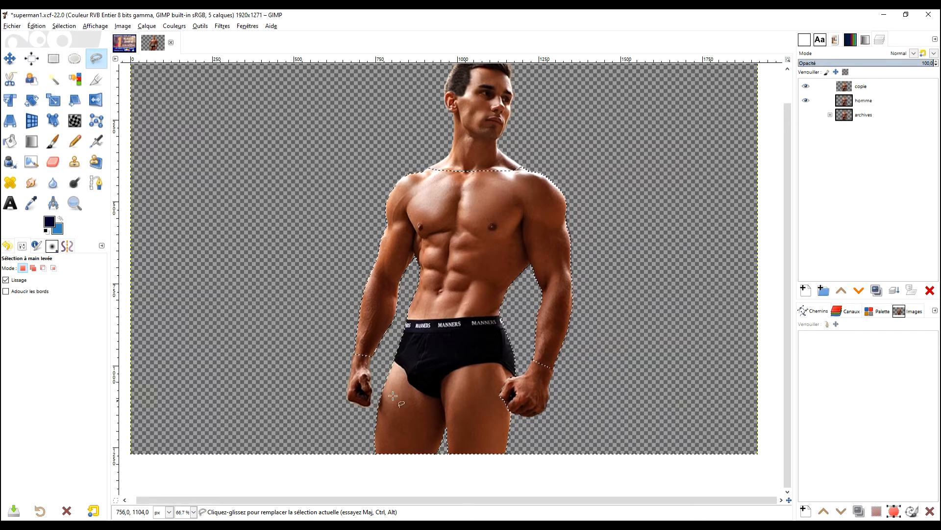
{"action": "left_click_drag", "start_coordinate": [581, 156], "coordinate": [560, 198]}
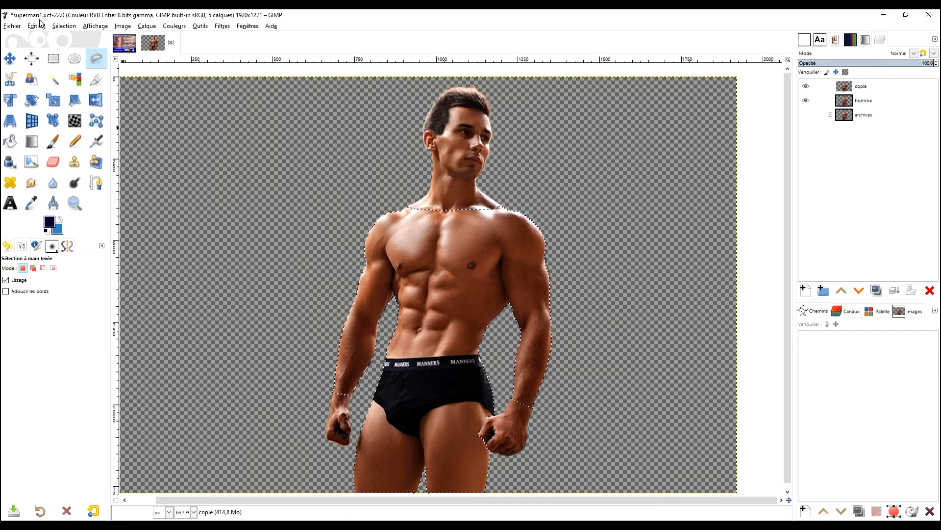
{"action": "left_click", "coordinate": [64, 26]}
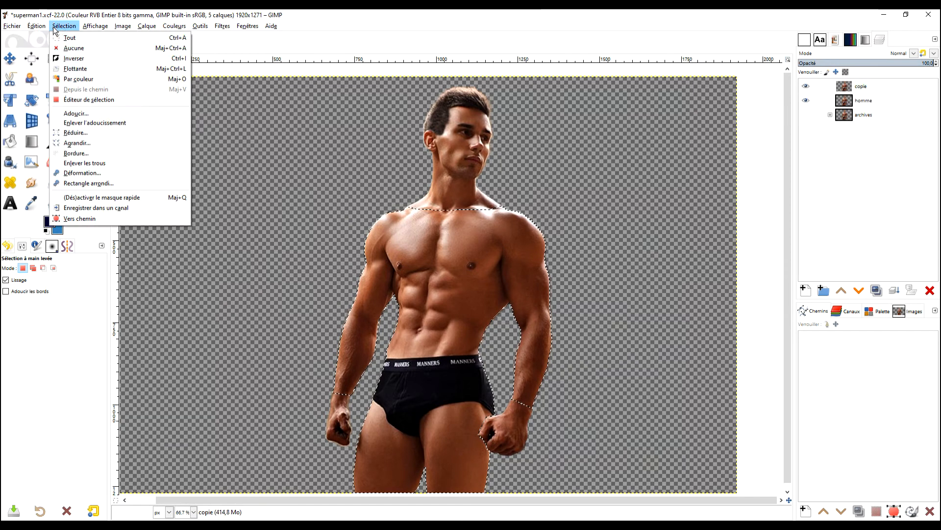
{"action": "left_click", "coordinate": [114, 218]}
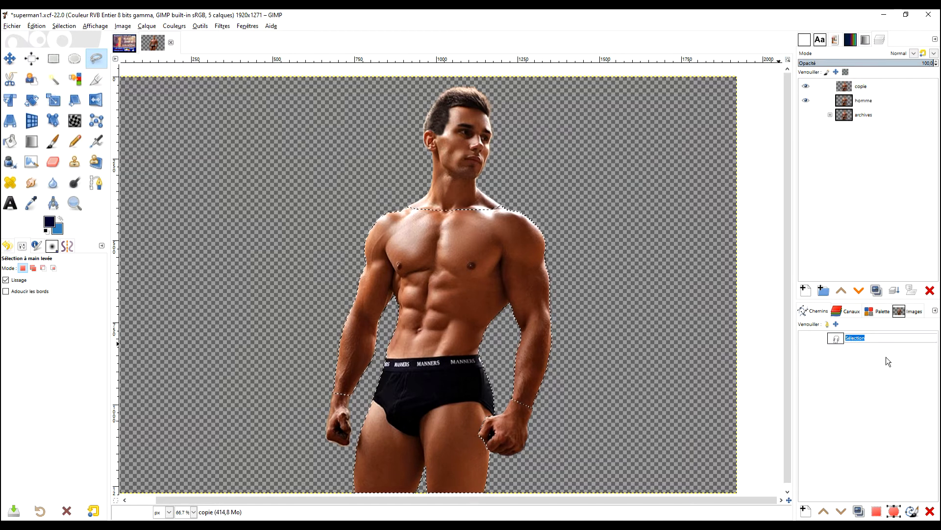
{"action": "type", "text": "costume"}
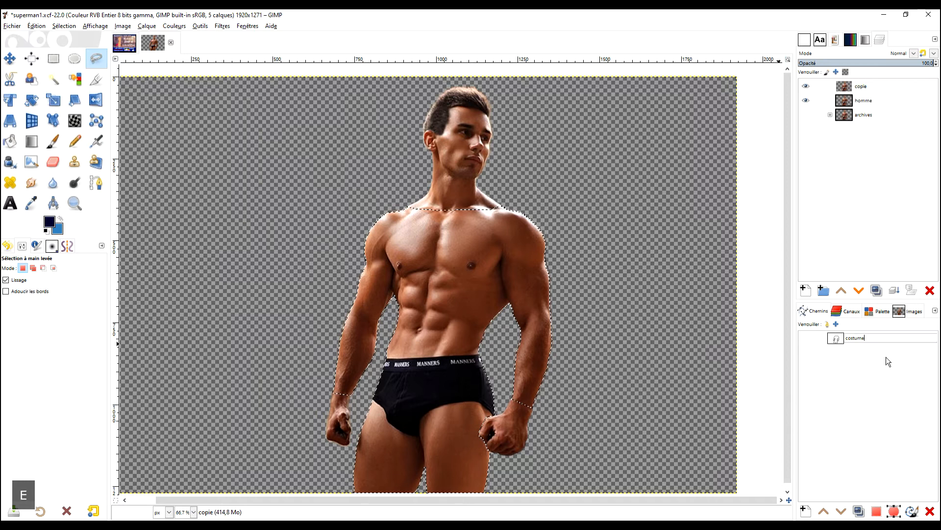
{"action": "key", "text": "Return"}
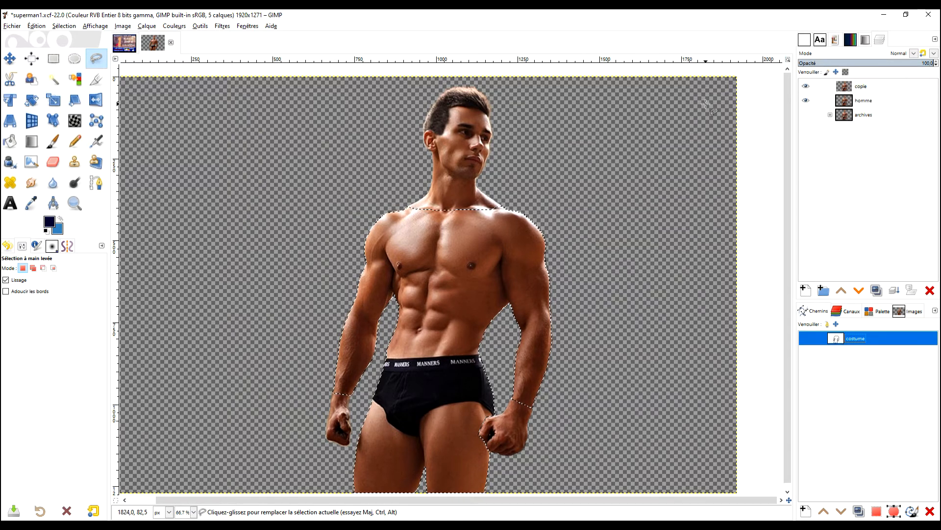
Step: Create a new transparent layer named "costume" above the copie layer
{"action": "left_click", "coordinate": [807, 293]}
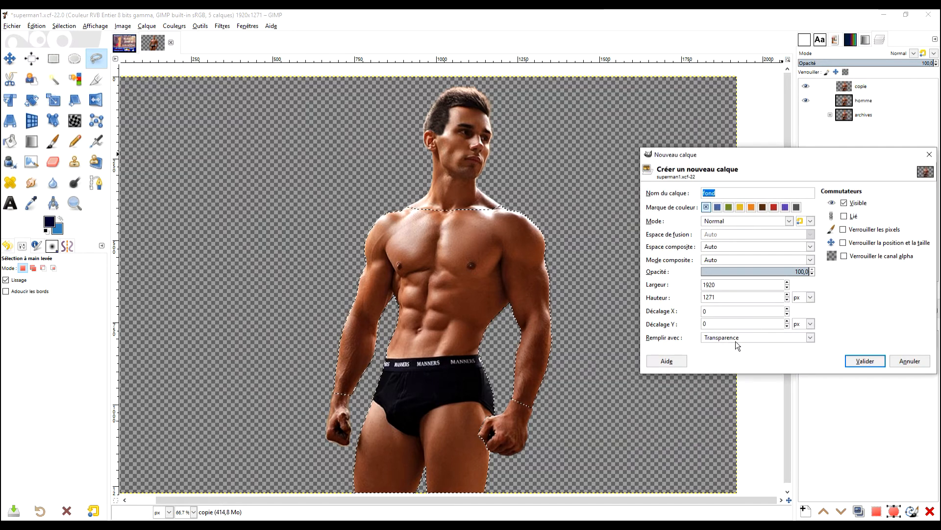
{"action": "type", "text": "c"}
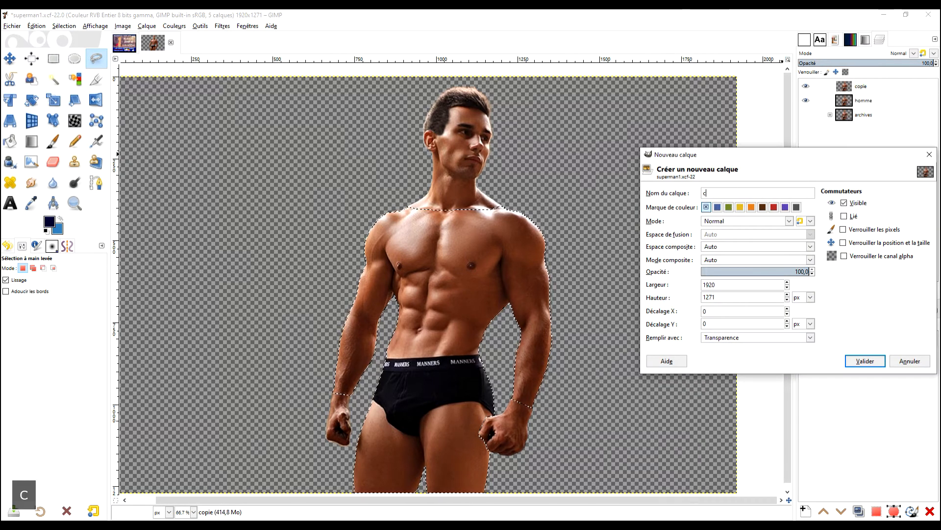
{"action": "type", "text": "ostume"}
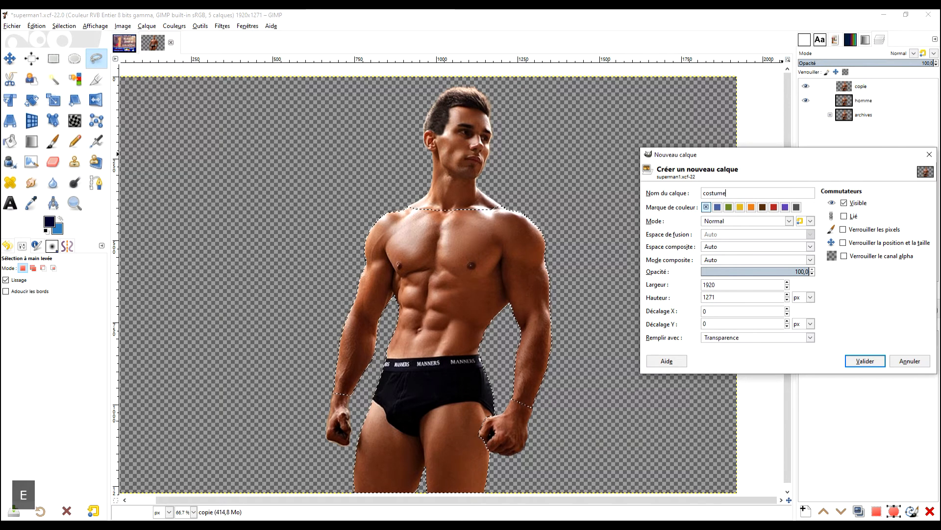
{"action": "key", "text": "Return"}
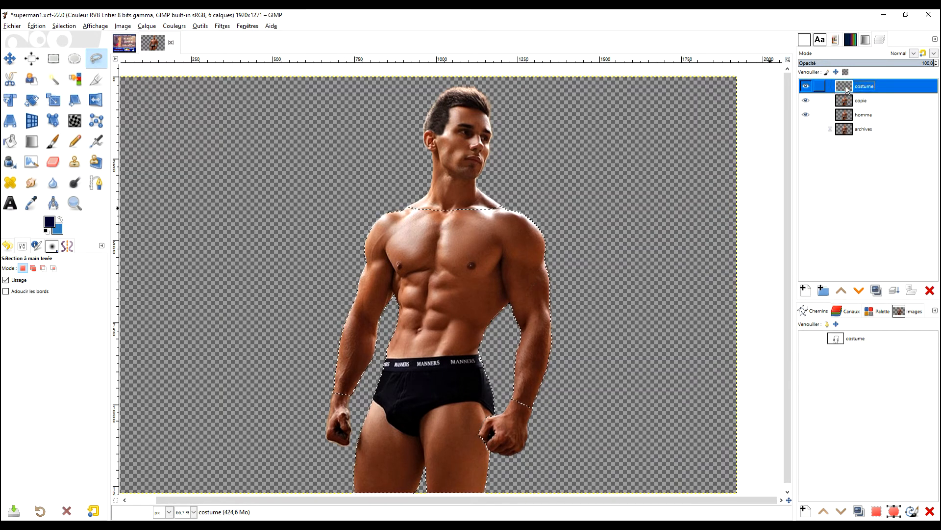
Step: Fill the body selection on the costume layer with the blue background colour 3c83b5
{"action": "left_click", "coordinate": [59, 232]}
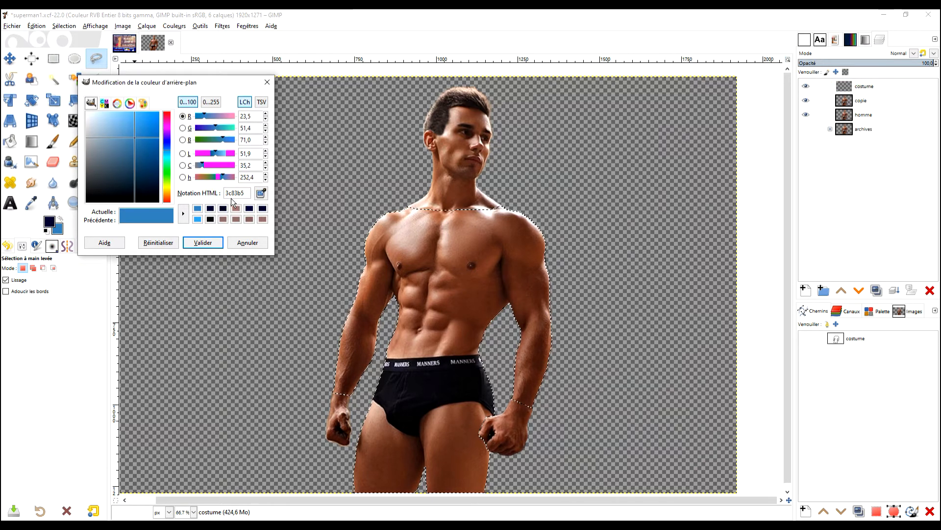
{"action": "left_click", "coordinate": [203, 242]}
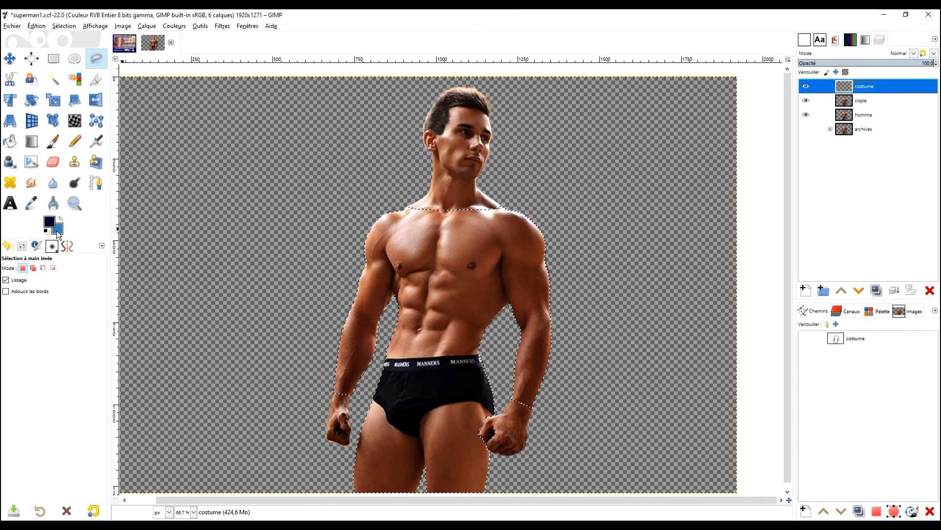
{"action": "left_click_drag", "start_coordinate": [58, 230], "coordinate": [441, 255]}
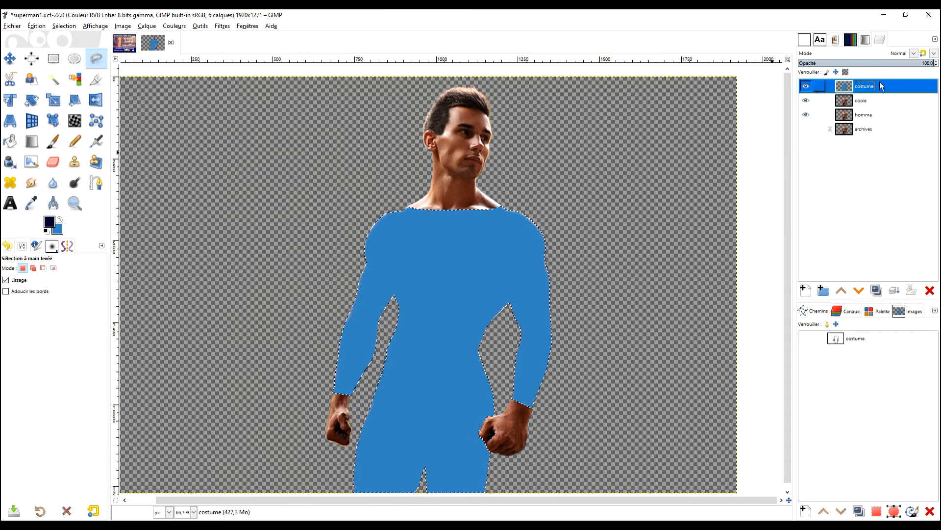
Step: Set the costume layer's blending mode to Assombrir
{"action": "left_click", "coordinate": [914, 54]}
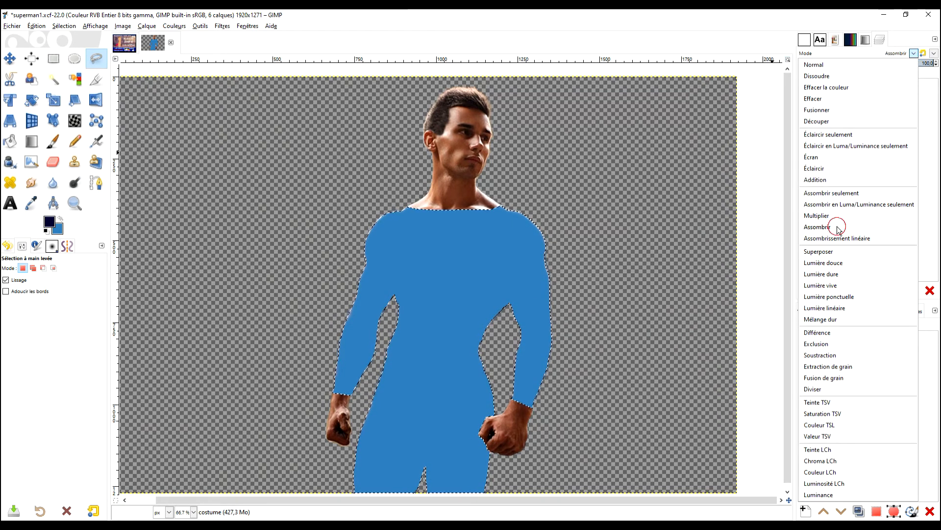
{"action": "left_click", "coordinate": [816, 227]}
{"action": "left_click_drag", "start_coordinate": [450, 319], "coordinate": [512, 259]}
{"action": "scroll", "coordinate": [475, 311], "scroll_direction": "up", "scroll_amount": 3}
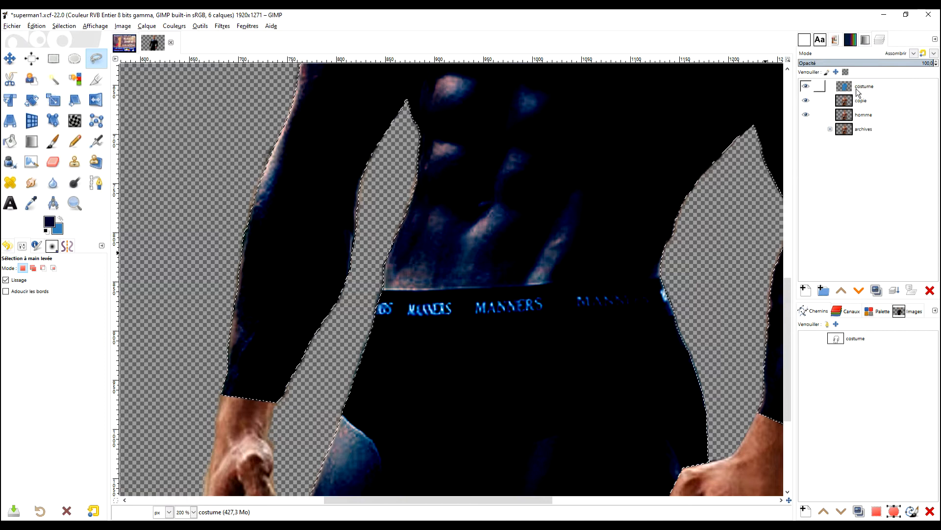
Step: Hide the costume layer and make the copie layer active for retouching with the Clone tool
{"action": "left_click", "coordinate": [805, 86]}
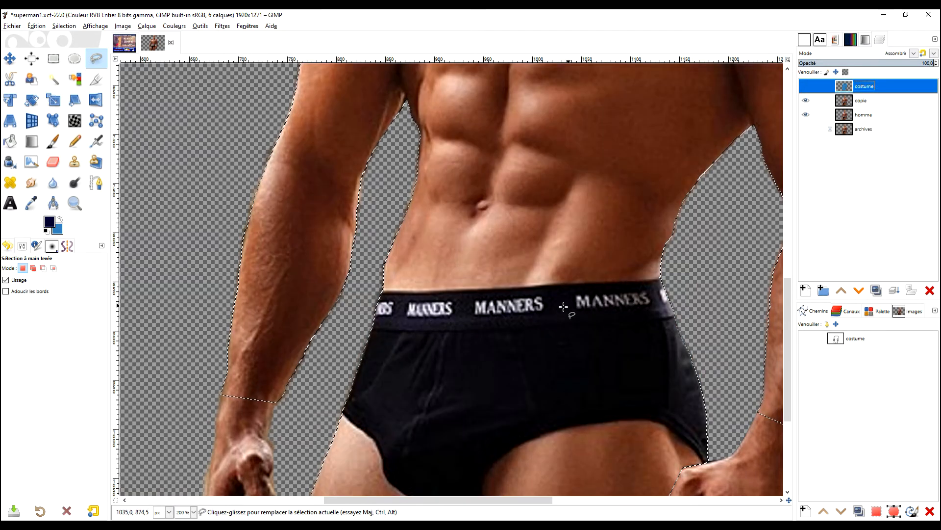
{"action": "left_click_drag", "start_coordinate": [552, 311], "coordinate": [533, 342]}
{"action": "left_click", "coordinate": [72, 161]}
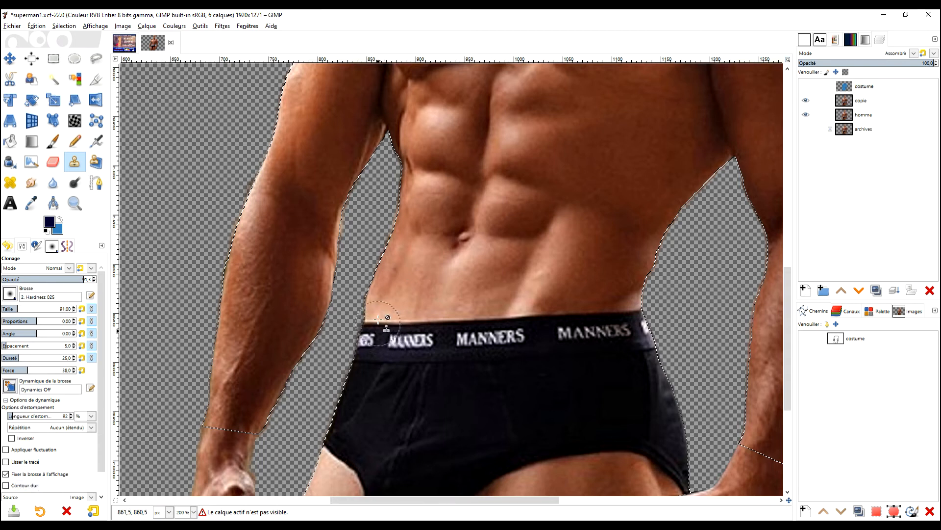
{"action": "left_click", "coordinate": [400, 291], "text": "ctrl"}
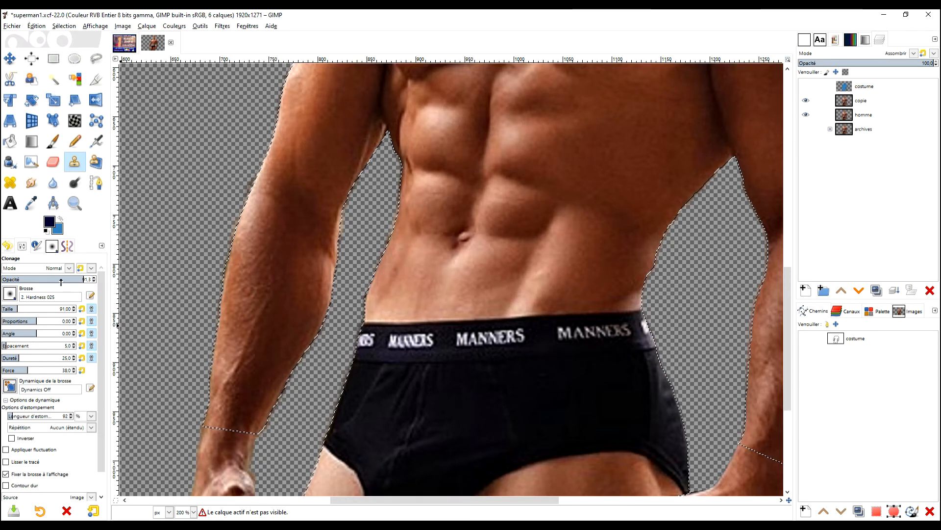
{"action": "left_click", "coordinate": [368, 337]}
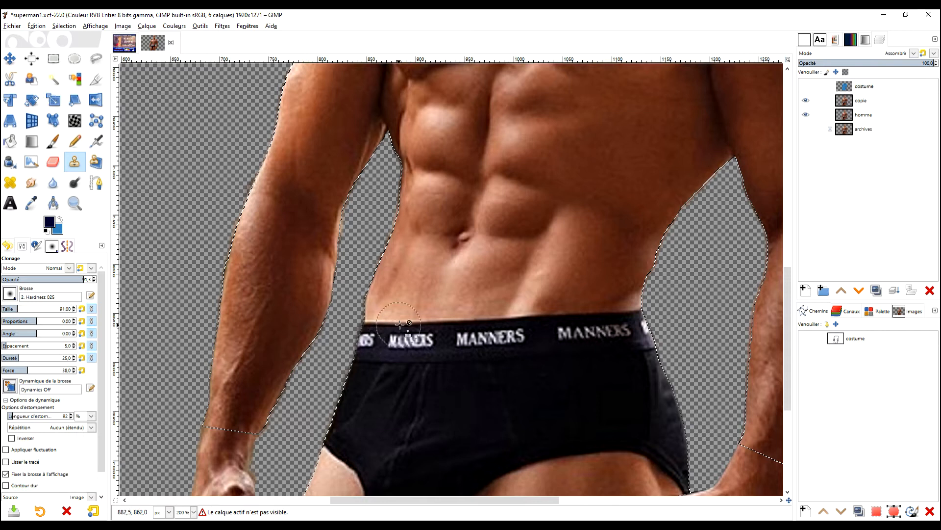
{"action": "key", "text": "ctrl+z"}
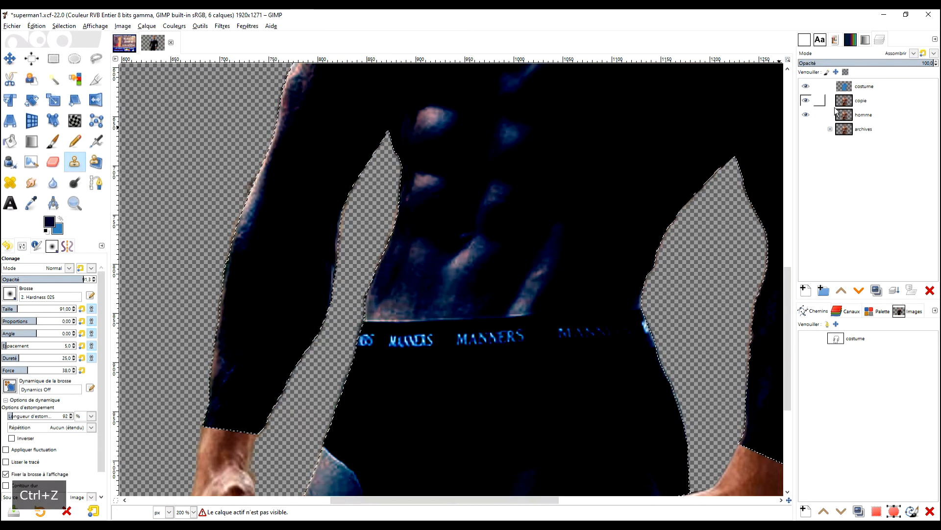
{"action": "left_click", "coordinate": [806, 86]}
{"action": "left_click", "coordinate": [844, 101]}
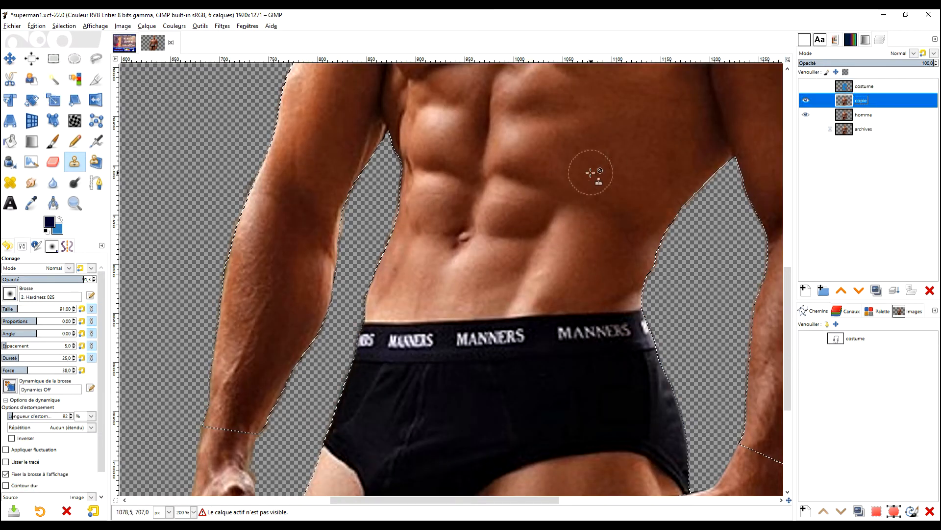
Step: Clone skin from the lower abdomen over the lettered waistband of the briefs
{"action": "left_click", "coordinate": [390, 295], "text": "ctrl"}
{"action": "mouse_move", "coordinate": [375, 325]}
{"action": "left_mouse_down"}
{"action": "mouse_move", "coordinate": [367, 335]}
{"action": "mouse_move", "coordinate": [508, 317]}
{"action": "mouse_move", "coordinate": [504, 334]}
{"action": "mouse_move", "coordinate": [608, 319]}
{"action": "mouse_move", "coordinate": [622, 309]}
{"action": "mouse_move", "coordinate": [626, 325]}
{"action": "mouse_move", "coordinate": [571, 342]}
{"action": "mouse_move", "coordinate": [604, 319]}
{"action": "left_mouse_up"}
{"action": "left_click", "coordinate": [522, 293], "text": "ctrl"}
{"action": "left_click", "coordinate": [521, 295], "text": "ctrl"}
{"action": "left_click", "coordinate": [625, 275], "text": "ctrl"}
Step: Enlarge the clone brush to 128 and cover the waistband and hip edge of the briefs on the free-hanging fist's side with skin
{"action": "key", "text": "space"}
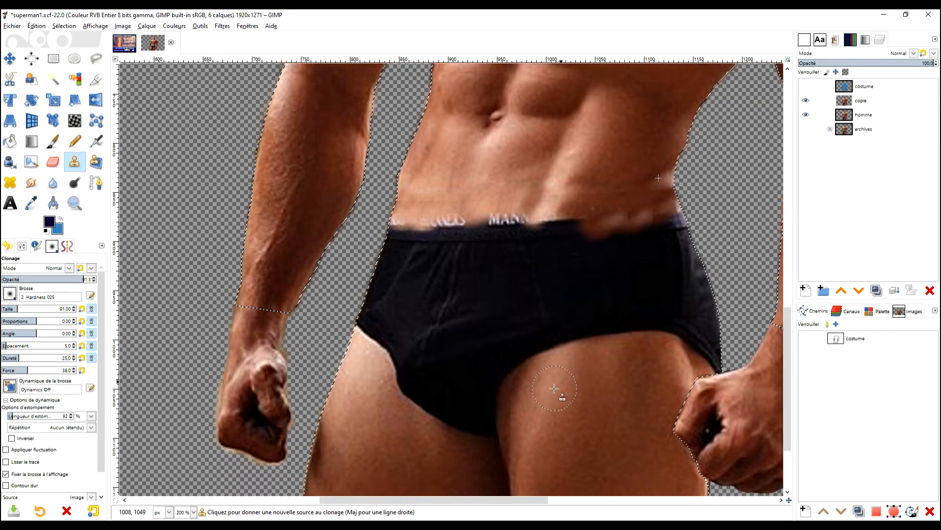
{"action": "scroll", "coordinate": [573, 204], "scroll_direction": "up", "scroll_amount": 2}
{"action": "left_click", "coordinate": [451, 225], "text": "ctrl"}
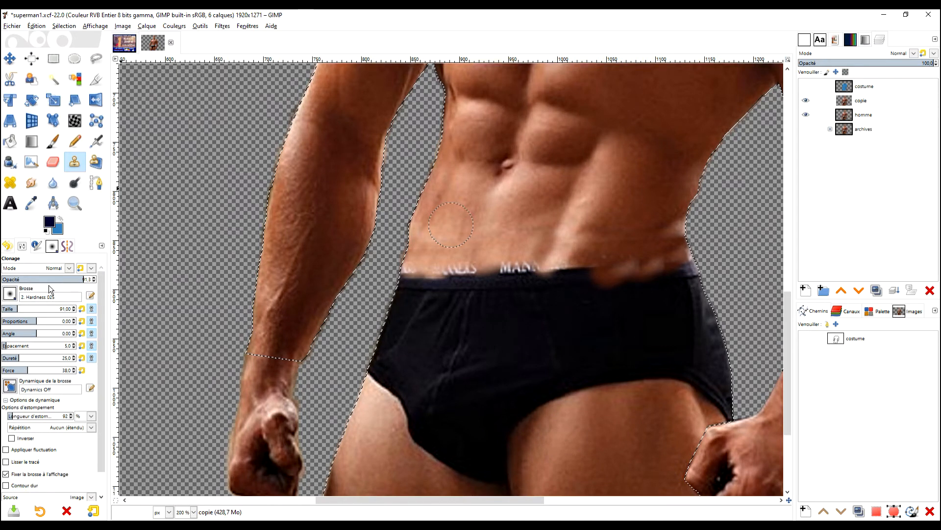
{"action": "left_click", "coordinate": [22, 309]}
{"action": "left_click", "coordinate": [451, 222], "text": "ctrl"}
{"action": "left_click", "coordinate": [452, 281]}
{"action": "left_click", "coordinate": [476, 206], "text": "ctrl"}
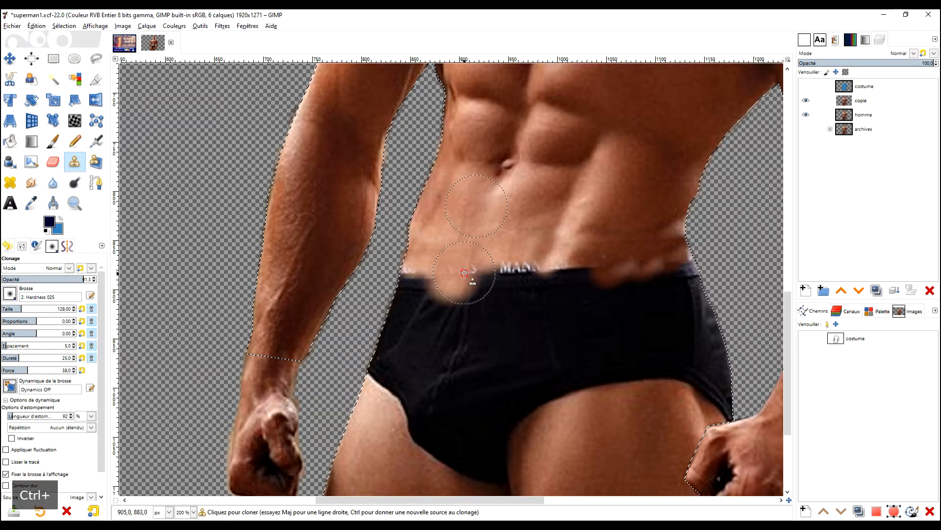
{"action": "left_click", "coordinate": [464, 272]}
{"action": "left_click", "coordinate": [428, 281]}
{"action": "mouse_move", "coordinate": [404, 284]}
{"action": "left_mouse_down"}
{"action": "mouse_move", "coordinate": [374, 379]}
{"action": "mouse_move", "coordinate": [381, 384]}
{"action": "mouse_move", "coordinate": [431, 292]}
{"action": "mouse_move", "coordinate": [378, 384]}
{"action": "mouse_move", "coordinate": [406, 396]}
{"action": "left_mouse_up"}
Step: Clone abdominal skin over the middle of the waistband and its stretch toward the hip beside the overlapping fist
{"action": "left_click", "coordinate": [497, 224], "text": "ctrl"}
{"action": "mouse_move", "coordinate": [489, 273]}
{"action": "left_mouse_down"}
{"action": "mouse_move", "coordinate": [525, 270]}
{"action": "mouse_move", "coordinate": [536, 273]}
{"action": "mouse_move", "coordinate": [498, 272]}
{"action": "mouse_move", "coordinate": [560, 283]}
{"action": "mouse_move", "coordinate": [546, 295]}
{"action": "mouse_move", "coordinate": [632, 272]}
{"action": "left_mouse_up"}
{"action": "left_click", "coordinate": [581, 224], "text": "ctrl"}
{"action": "mouse_move", "coordinate": [574, 264]}
{"action": "left_mouse_down"}
{"action": "mouse_move", "coordinate": [559, 294]}
{"action": "mouse_move", "coordinate": [543, 256]}
{"action": "mouse_move", "coordinate": [491, 294]}
{"action": "mouse_move", "coordinate": [447, 297]}
{"action": "mouse_move", "coordinate": [571, 299]}
{"action": "mouse_move", "coordinate": [622, 279]}
{"action": "mouse_move", "coordinate": [657, 280]}
{"action": "mouse_move", "coordinate": [651, 271]}
{"action": "mouse_move", "coordinate": [613, 264]}
{"action": "mouse_move", "coordinate": [639, 264]}
{"action": "mouse_move", "coordinate": [599, 294]}
{"action": "mouse_move", "coordinate": [611, 307]}
{"action": "left_mouse_up"}
{"action": "left_click", "coordinate": [645, 202], "text": "ctrl"}
{"action": "left_click", "coordinate": [638, 201], "text": "ctrl"}
{"action": "left_click_drag", "start_coordinate": [659, 286], "coordinate": [668, 298]}
Step: Clone skin over the outer hip edge of the briefs, down to the fist overlapping the thigh
{"action": "mouse_move", "coordinate": [685, 263]}
{"action": "left_mouse_down"}
{"action": "mouse_move", "coordinate": [690, 285]}
{"action": "mouse_move", "coordinate": [684, 232]}
{"action": "mouse_move", "coordinate": [693, 320]}
{"action": "mouse_move", "coordinate": [703, 314]}
{"action": "mouse_move", "coordinate": [711, 367]}
{"action": "left_mouse_up"}
{"action": "key", "text": "ctrl+z"}
{"action": "mouse_move", "coordinate": [686, 412]}
{"action": "left_mouse_down"}
{"action": "mouse_move", "coordinate": [661, 340]}
{"action": "mouse_move", "coordinate": [670, 300]}
{"action": "mouse_move", "coordinate": [681, 334]}
{"action": "left_mouse_up"}
{"action": "left_click", "coordinate": [676, 342], "text": "ctrl"}
{"action": "left_click", "coordinate": [683, 330]}
{"action": "left_click", "coordinate": [687, 333]}
{"action": "left_click", "coordinate": [693, 326]}
{"action": "left_click", "coordinate": [690, 300]}
{"action": "left_click", "coordinate": [687, 305]}
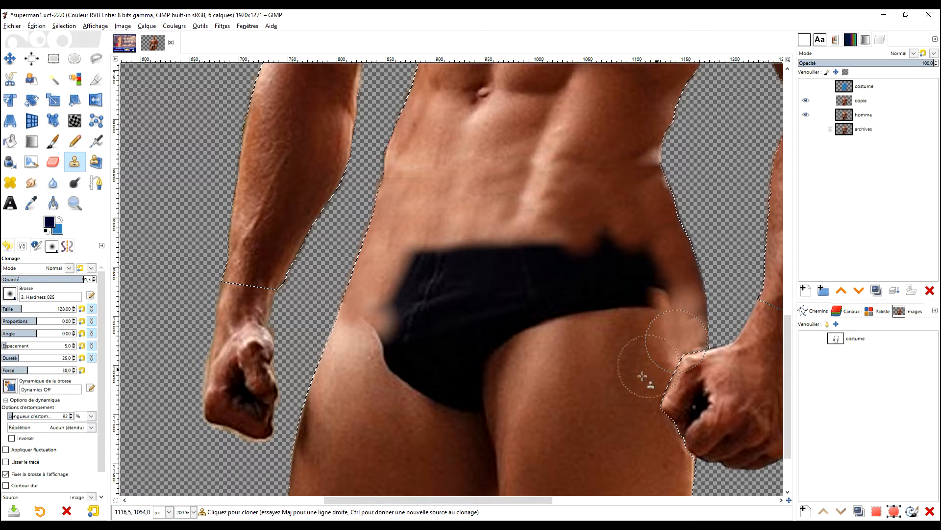
Step: Clone thigh skin over the side panel of the briefs, from the fist-side hip inward to the crotch
{"action": "left_click", "coordinate": [615, 386], "text": "ctrl"}
{"action": "mouse_move", "coordinate": [662, 303]}
{"action": "left_mouse_down"}
{"action": "mouse_move", "coordinate": [670, 276]}
{"action": "mouse_move", "coordinate": [646, 302]}
{"action": "mouse_move", "coordinate": [649, 280]}
{"action": "left_mouse_up"}
{"action": "mouse_move", "coordinate": [655, 251]}
{"action": "left_mouse_down"}
{"action": "mouse_move", "coordinate": [644, 278]}
{"action": "mouse_move", "coordinate": [623, 253]}
{"action": "mouse_move", "coordinate": [616, 319]}
{"action": "mouse_move", "coordinate": [574, 319]}
{"action": "mouse_move", "coordinate": [591, 256]}
{"action": "mouse_move", "coordinate": [607, 248]}
{"action": "mouse_move", "coordinate": [549, 290]}
{"action": "left_mouse_up"}
{"action": "left_click", "coordinate": [549, 393], "text": "ctrl"}
{"action": "mouse_move", "coordinate": [564, 333]}
{"action": "left_mouse_down"}
{"action": "mouse_move", "coordinate": [562, 293]}
{"action": "mouse_move", "coordinate": [539, 327]}
{"action": "mouse_move", "coordinate": [524, 402]}
{"action": "mouse_move", "coordinate": [520, 319]}
{"action": "mouse_move", "coordinate": [522, 333]}
{"action": "mouse_move", "coordinate": [559, 273]}
{"action": "mouse_move", "coordinate": [554, 257]}
{"action": "mouse_move", "coordinate": [558, 278]}
{"action": "left_mouse_up"}
{"action": "left_click", "coordinate": [518, 397], "text": "ctrl"}
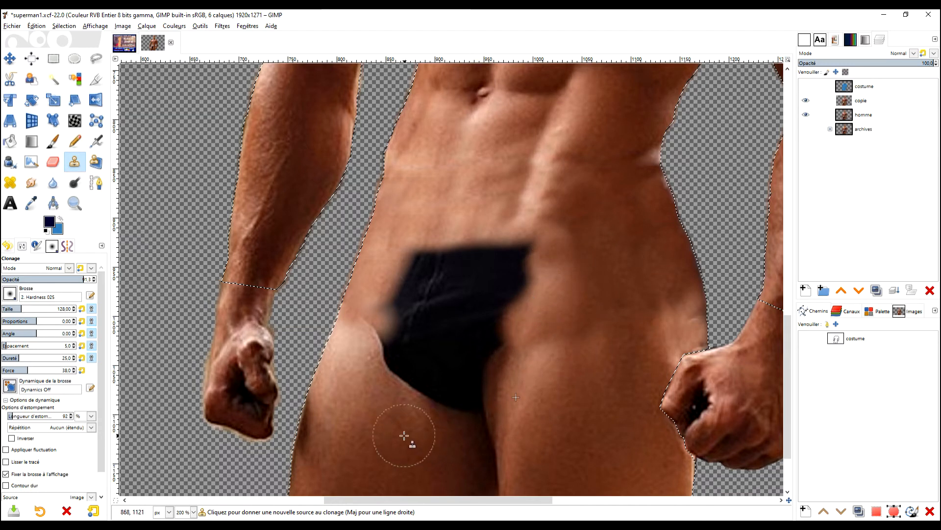
Step: Clone skin over the opposite hip edge and along the upper border of the remaining dark fabric
{"action": "left_click", "coordinate": [336, 380], "text": "ctrl"}
{"action": "mouse_move", "coordinate": [372, 332]}
{"action": "left_mouse_down"}
{"action": "mouse_move", "coordinate": [362, 374]}
{"action": "mouse_move", "coordinate": [390, 320]}
{"action": "mouse_move", "coordinate": [400, 288]}
{"action": "left_mouse_up"}
{"action": "left_click", "coordinate": [333, 409], "text": "ctrl"}
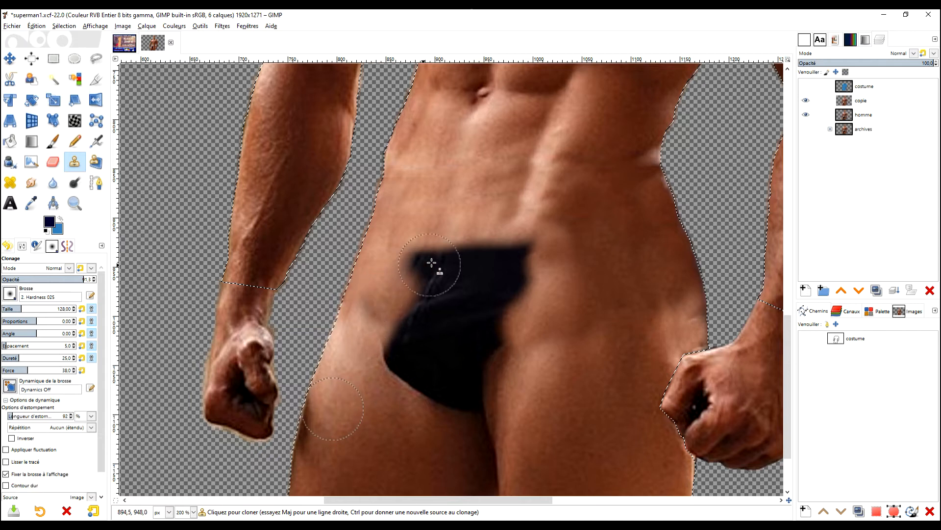
{"action": "left_click", "coordinate": [402, 251], "text": "ctrl"}
{"action": "left_click_drag", "start_coordinate": [425, 259], "coordinate": [519, 258]}
{"action": "left_click", "coordinate": [460, 222], "text": "ctrl"}
{"action": "left_click", "coordinate": [531, 244]}
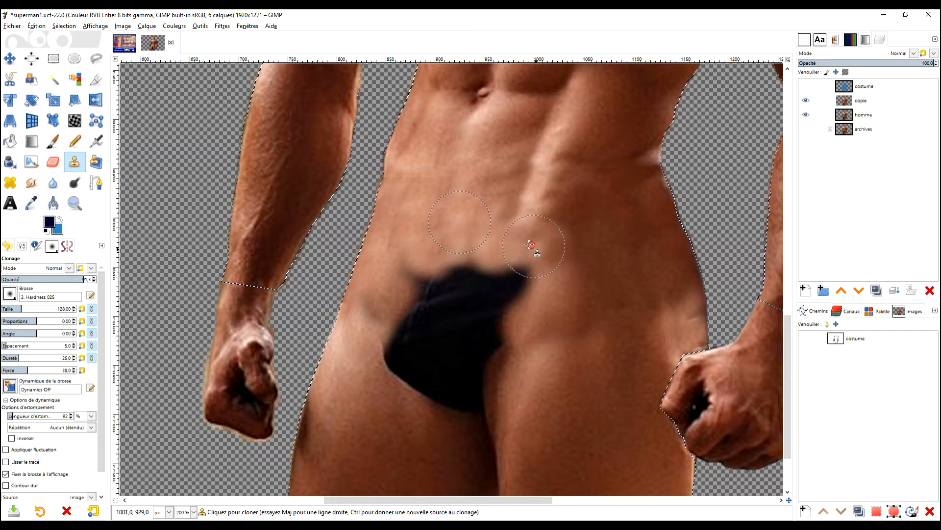
{"action": "left_click", "coordinate": [381, 406], "text": "ctrl"}
{"action": "left_click", "coordinate": [375, 351]}
{"action": "left_click", "coordinate": [351, 390], "text": "ctrl"}
{"action": "key", "text": "ctrl+z"}
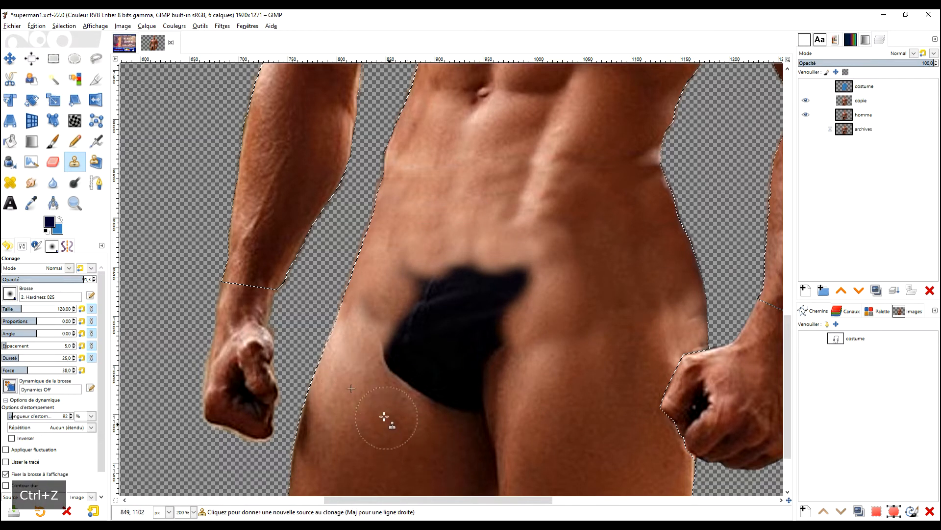
{"action": "left_click", "coordinate": [381, 400], "text": "ctrl"}
{"action": "key", "text": "ctrl+z"}
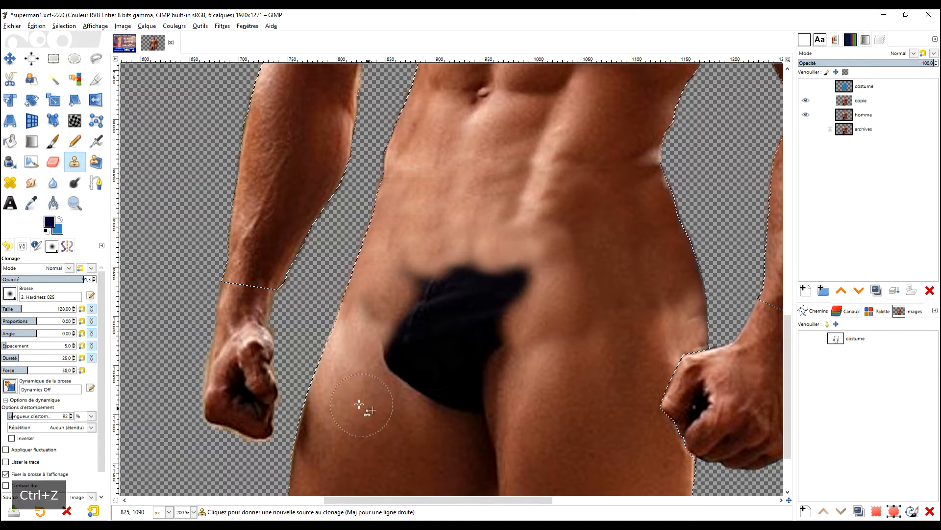
Step: Clone thigh skin along the curved leg opening of the remaining fabric, down toward the crotch
{"action": "left_click", "coordinate": [366, 402], "text": "ctrl"}
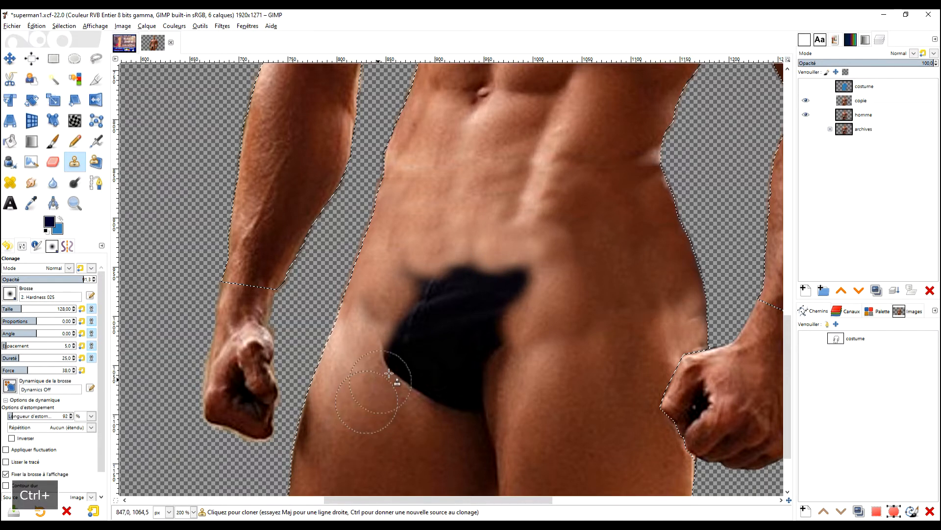
{"action": "mouse_move", "coordinate": [387, 354]}
{"action": "left_mouse_down"}
{"action": "mouse_move", "coordinate": [398, 378]}
{"action": "mouse_move", "coordinate": [449, 417]}
{"action": "mouse_move", "coordinate": [392, 337]}
{"action": "mouse_move", "coordinate": [399, 368]}
{"action": "mouse_move", "coordinate": [438, 409]}
{"action": "mouse_move", "coordinate": [463, 417]}
{"action": "mouse_move", "coordinate": [372, 449]}
{"action": "mouse_move", "coordinate": [441, 437]}
{"action": "mouse_move", "coordinate": [423, 400]}
{"action": "mouse_move", "coordinate": [453, 424]}
{"action": "mouse_move", "coordinate": [458, 413]}
{"action": "mouse_move", "coordinate": [424, 393]}
{"action": "left_mouse_up"}
{"action": "left_click", "coordinate": [446, 464], "text": "ctrl"}
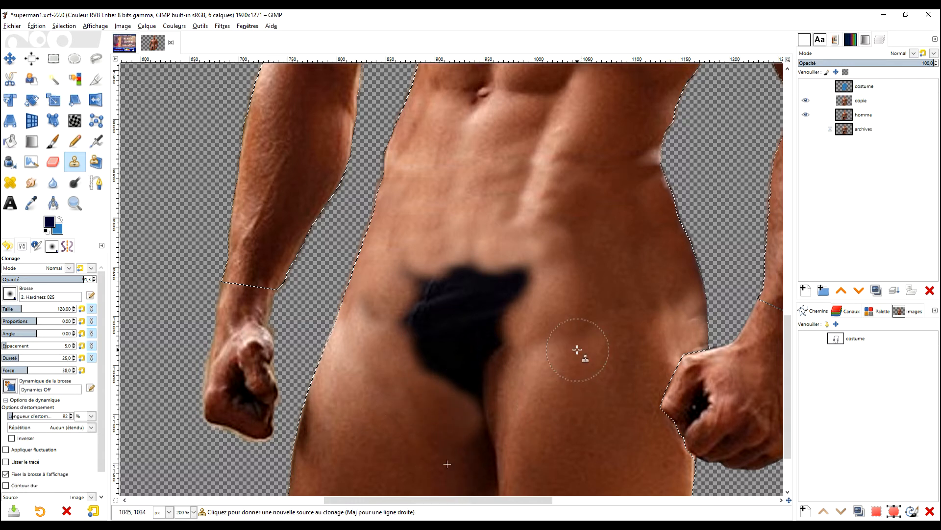
Step: Lower the clone opacity to 25 and cover the remaining dark fabric with repeated dabs of inner-thigh skin
{"action": "left_click", "coordinate": [544, 315], "text": "ctrl"}
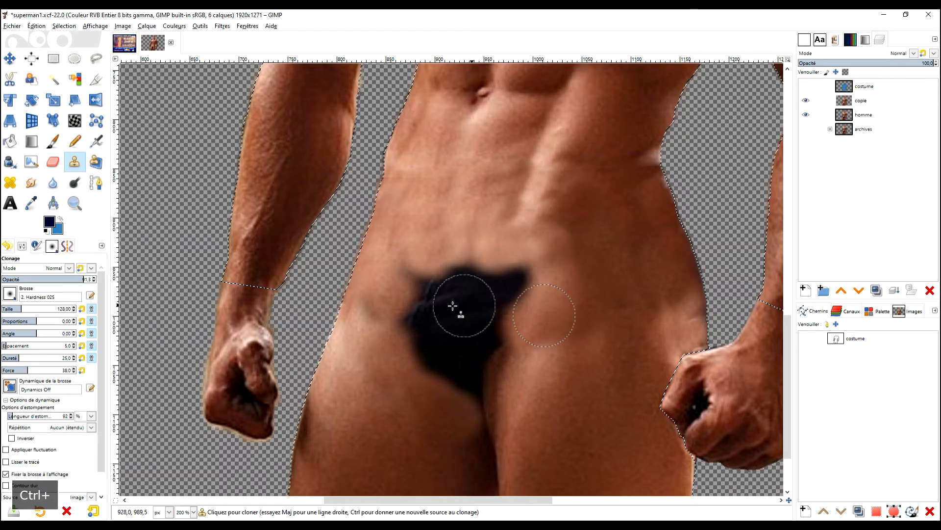
{"action": "left_click_drag", "start_coordinate": [28, 280], "coordinate": [22, 280]}
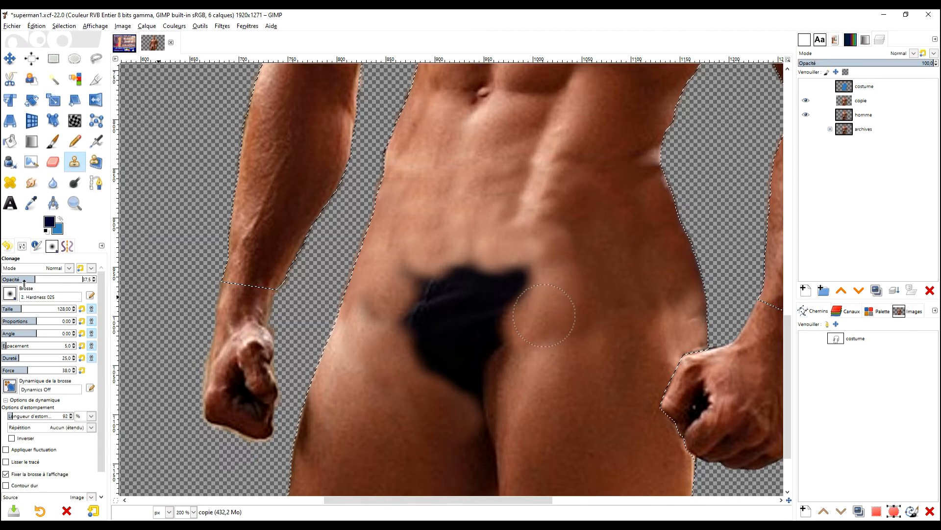
{"action": "left_click", "coordinate": [544, 363], "text": "ctrl"}
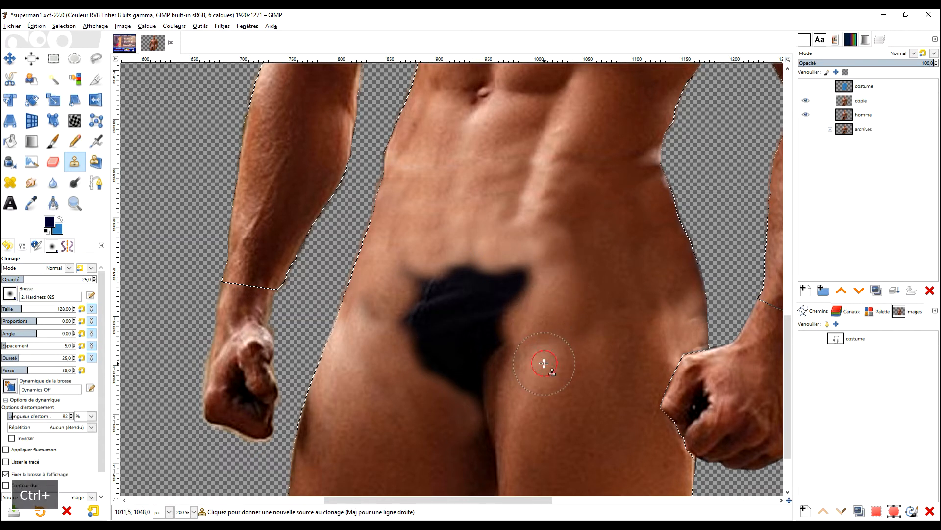
{"action": "left_click", "coordinate": [453, 306]}
{"action": "left_click", "coordinate": [431, 316]}
{"action": "left_click", "coordinate": [434, 291]}
{"action": "left_click", "coordinate": [428, 292]}
{"action": "left_click", "coordinate": [419, 315]}
{"action": "left_click", "coordinate": [418, 328]}
{"action": "left_click", "coordinate": [428, 339]}
{"action": "left_click", "coordinate": [440, 347]}
{"action": "left_click", "coordinate": [468, 306]}
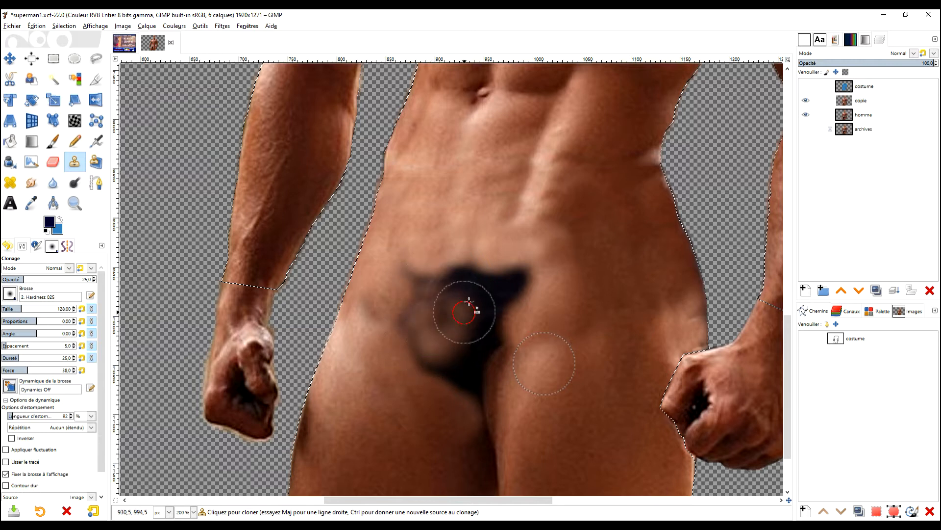
{"action": "left_click", "coordinate": [462, 281]}
{"action": "left_click", "coordinate": [444, 282]}
{"action": "left_click", "coordinate": [428, 289]}
{"action": "left_click", "coordinate": [473, 284]}
{"action": "left_click", "coordinate": [502, 287]}
{"action": "left_click", "coordinate": [519, 277]}
{"action": "left_click", "coordinate": [495, 330]}
{"action": "left_click", "coordinate": [487, 343]}
{"action": "left_click", "coordinate": [479, 301]}
{"action": "left_click", "coordinate": [451, 308]}
{"action": "left_click", "coordinate": [458, 349]}
{"action": "left_click", "coordinate": [456, 375]}
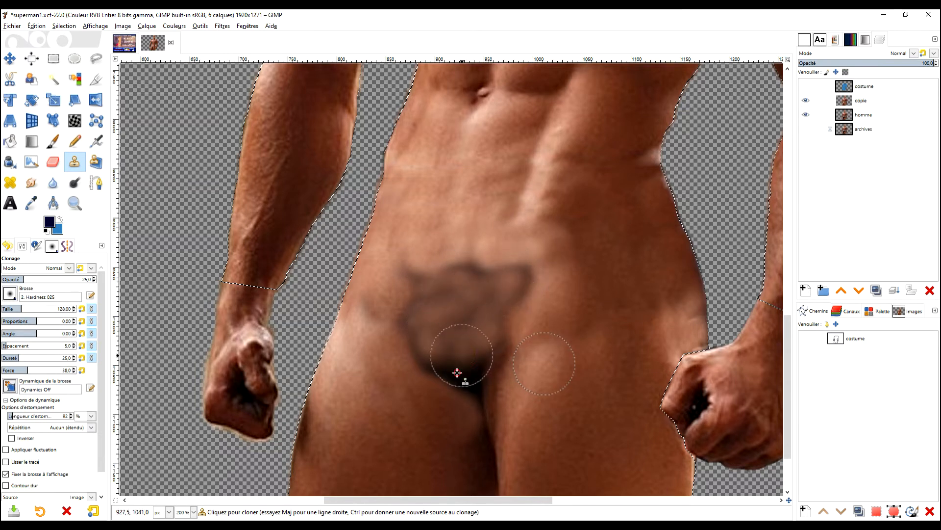
{"action": "left_click", "coordinate": [433, 361]}
{"action": "left_click", "coordinate": [406, 320]}
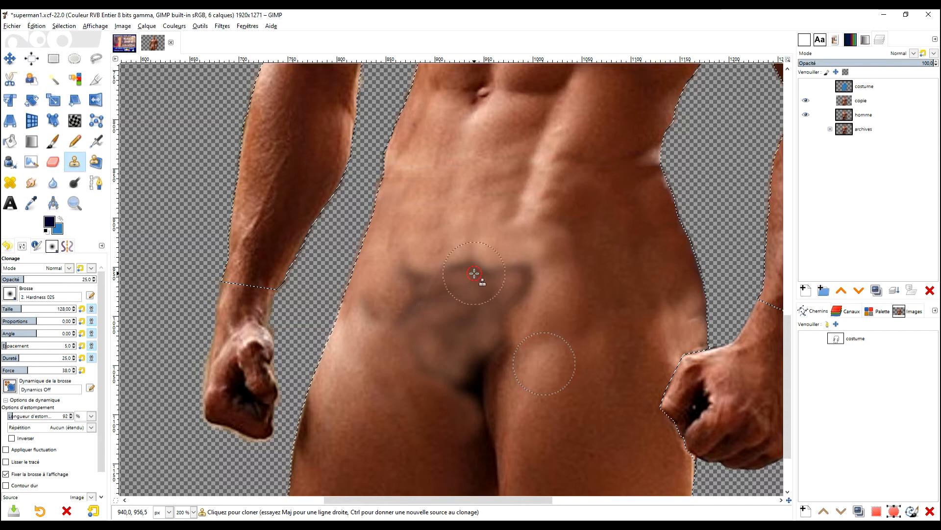
{"action": "left_click", "coordinate": [477, 384]}
{"action": "left_click", "coordinate": [485, 365]}
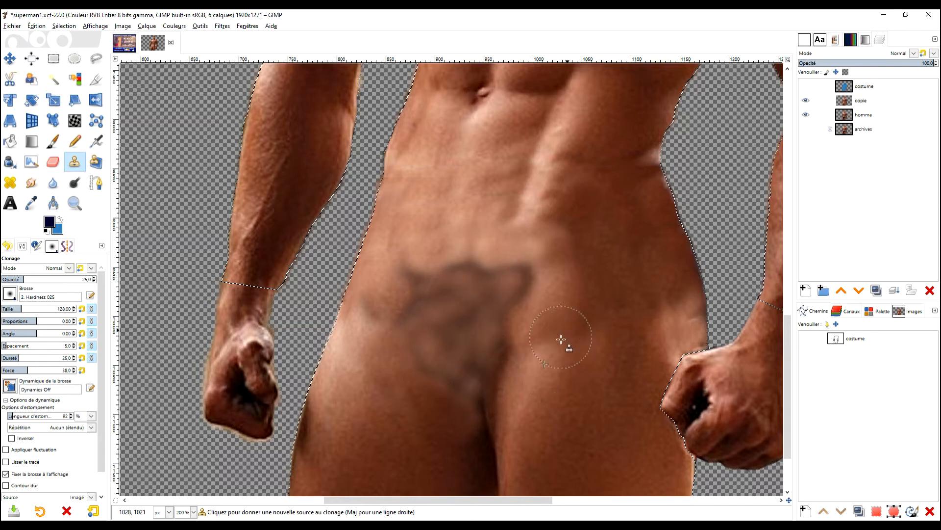
Step: Clone nearby thigh skin over the upper corners of the remaining dark patch on the pelvis
{"action": "left_click", "coordinate": [567, 313], "text": "ctrl"}
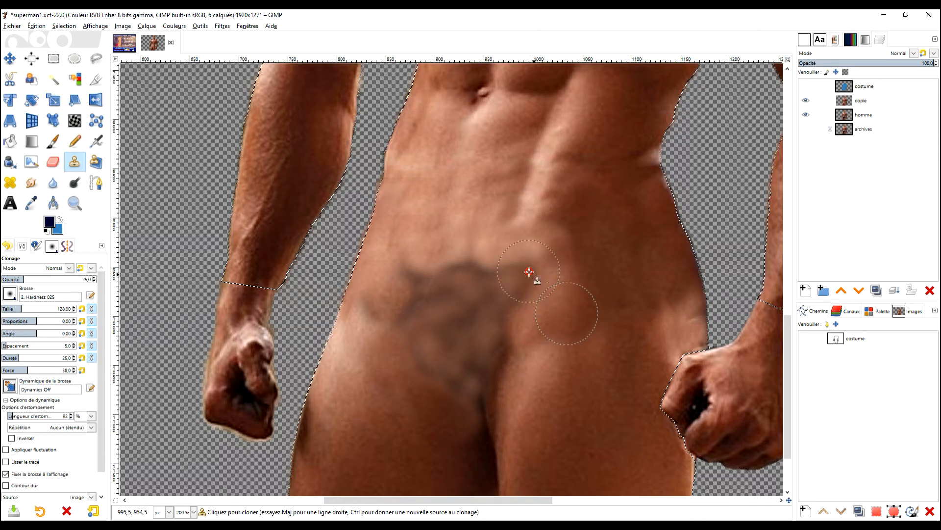
{"action": "left_click", "coordinate": [563, 314], "text": "ctrl"}
{"action": "left_click", "coordinate": [414, 275]}
{"action": "left_click", "coordinate": [384, 398], "text": "ctrl"}
{"action": "left_click", "coordinate": [416, 304]}
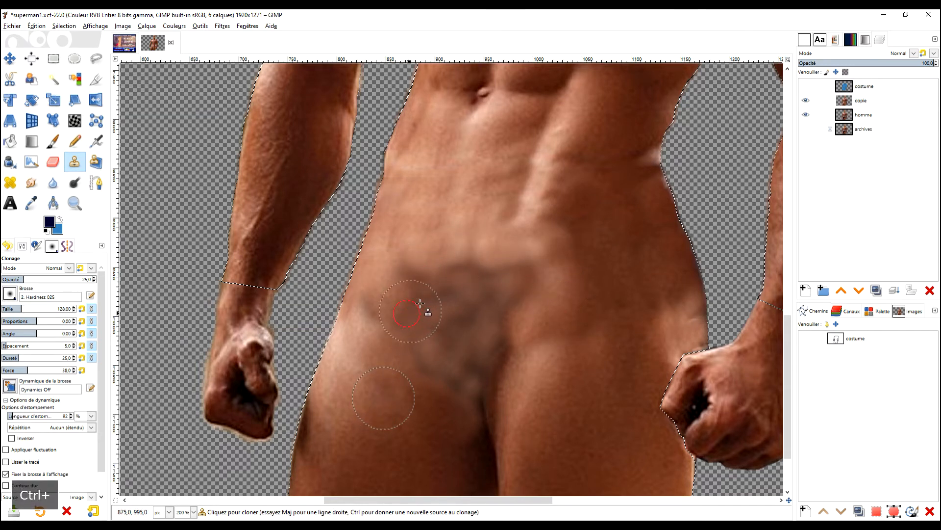
Step: Clone lighter inner-thigh skin over the centre and upper edge of the remaining dark patch
{"action": "left_click", "coordinate": [531, 357], "text": "ctrl"}
{"action": "mouse_move", "coordinate": [446, 318]}
{"action": "left_mouse_down"}
{"action": "mouse_move", "coordinate": [471, 316]}
{"action": "mouse_move", "coordinate": [465, 289]}
{"action": "left_mouse_up"}
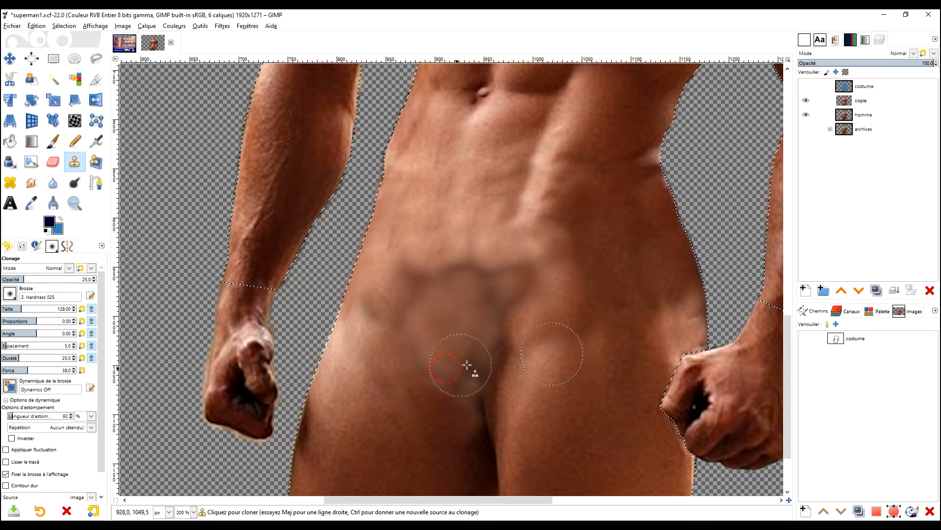
{"action": "mouse_move", "coordinate": [479, 285]}
{"action": "left_mouse_down"}
{"action": "mouse_move", "coordinate": [445, 280]}
{"action": "mouse_move", "coordinate": [495, 278]}
{"action": "mouse_move", "coordinate": [465, 275]}
{"action": "left_mouse_up"}
{"action": "left_click", "coordinate": [544, 369], "text": "ctrl"}
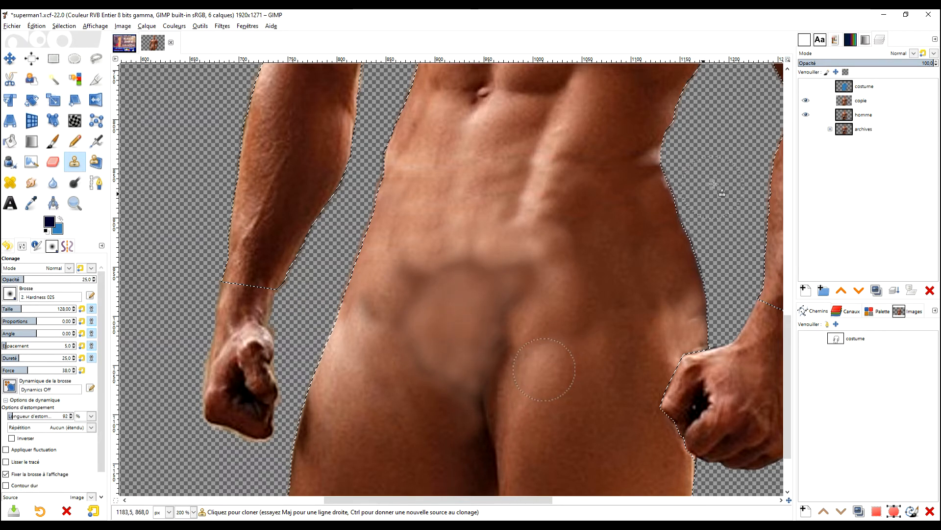
Step: Show the costume layer over the body, make the copie layer active and check the whole suit
{"action": "left_click", "coordinate": [806, 86]}
{"action": "left_click", "coordinate": [861, 100]}
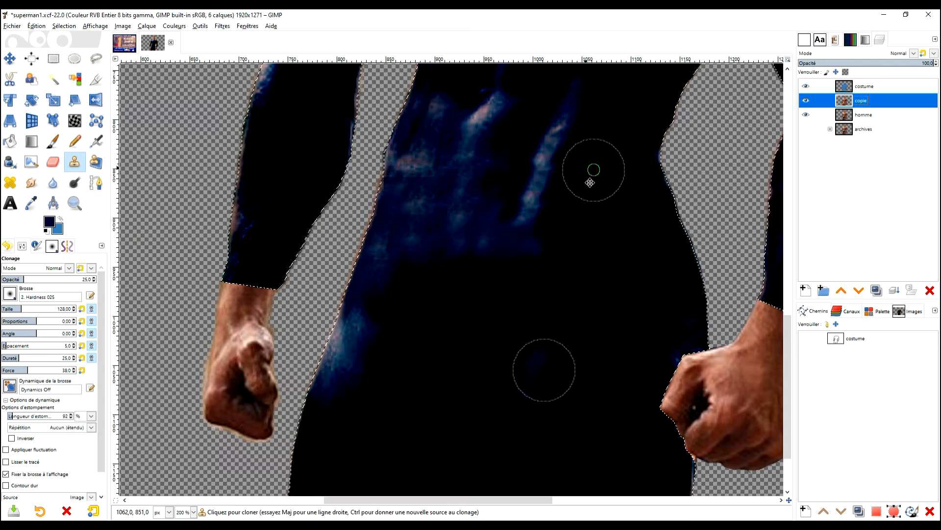
{"action": "scroll", "coordinate": [590, 182], "scroll_direction": "down", "scroll_amount": 2}
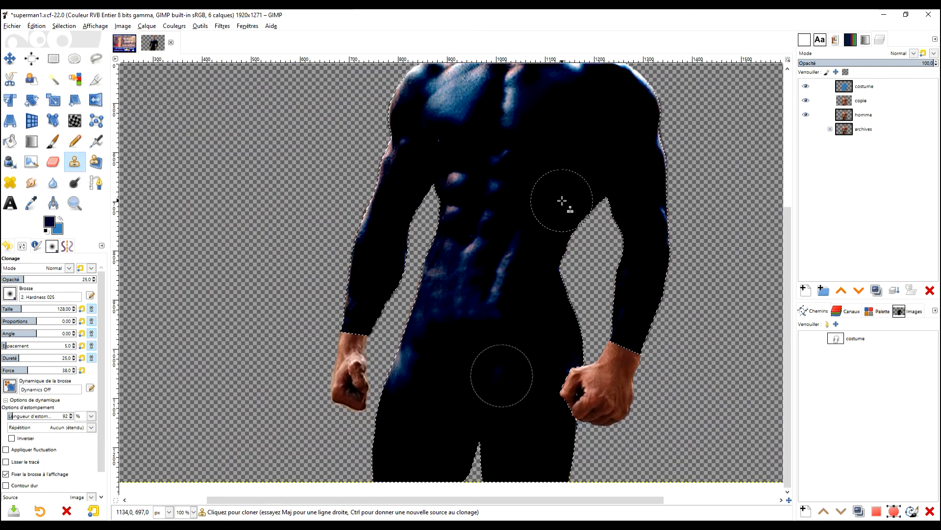
{"action": "scroll", "coordinate": [562, 201], "scroll_direction": "down", "scroll_amount": 1}
{"action": "left_click_drag", "start_coordinate": [541, 193], "coordinate": [527, 240]}
{"action": "scroll", "coordinate": [516, 247], "scroll_direction": "up", "scroll_amount": 2}
{"action": "scroll", "coordinate": [515, 243], "scroll_direction": "down", "scroll_amount": 2}
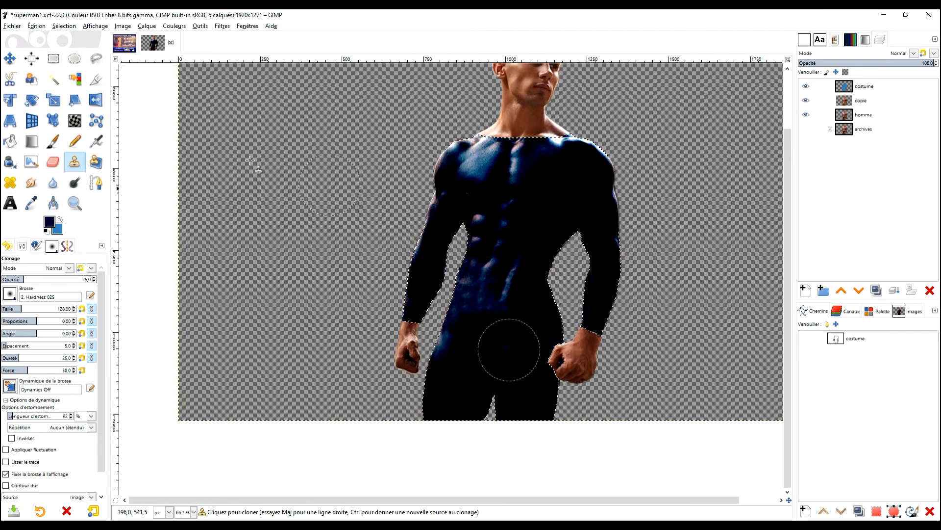
Step: Start a Curves adjustment on the copie layer with a shadow point and a highlight point at input 191, output 175
{"action": "left_click", "coordinate": [200, 26]}
{"action": "mouse_move", "coordinate": [182, 29]}
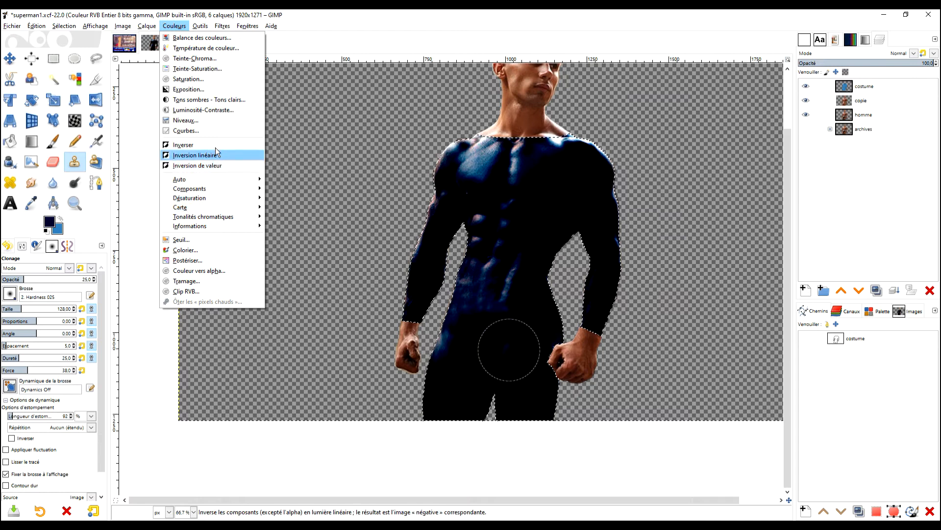
{"action": "left_click", "coordinate": [222, 129]}
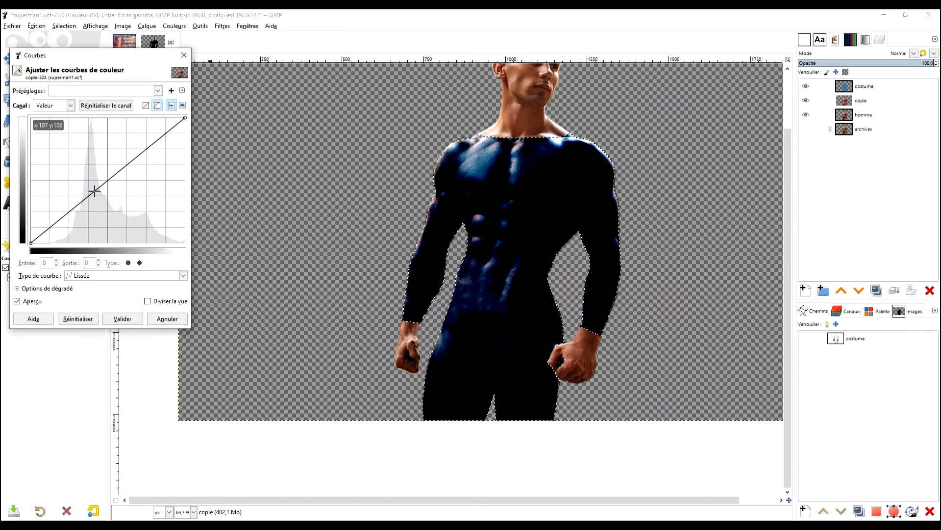
{"action": "left_click", "coordinate": [74, 210]}
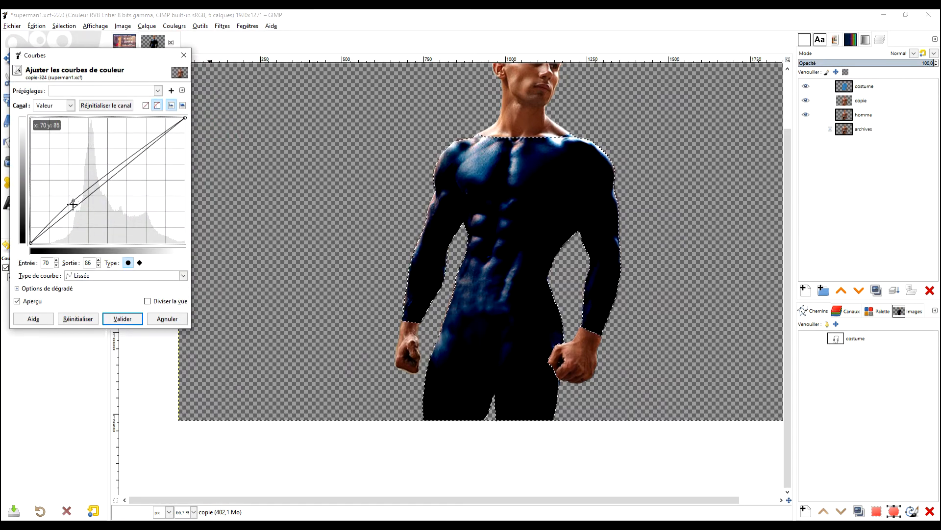
{"action": "left_click_drag", "start_coordinate": [74, 210], "coordinate": [75, 211]}
{"action": "mouse_move", "coordinate": [143, 160]}
{"action": "left_mouse_down"}
{"action": "mouse_move", "coordinate": [139, 152]}
{"action": "mouse_move", "coordinate": [147, 156]}
{"action": "left_mouse_up"}
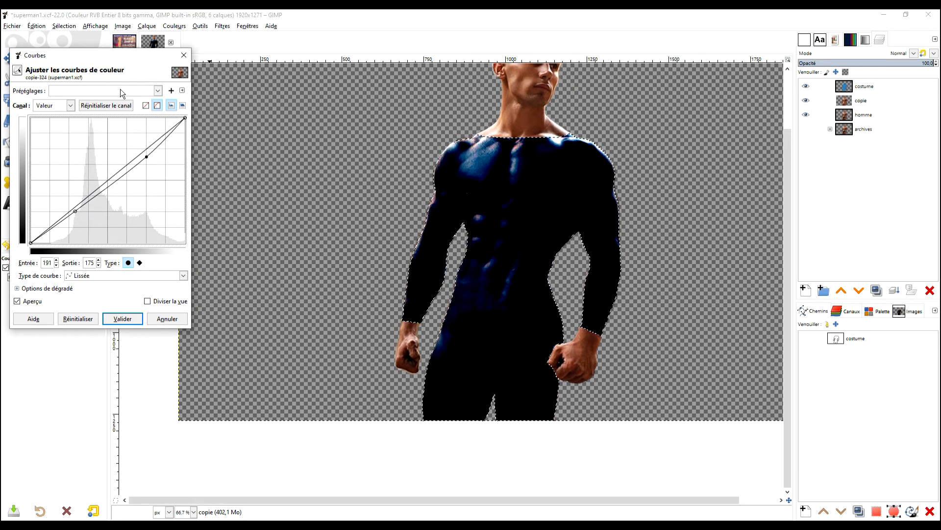
{"action": "left_click_drag", "start_coordinate": [103, 56], "coordinate": [308, 99]}
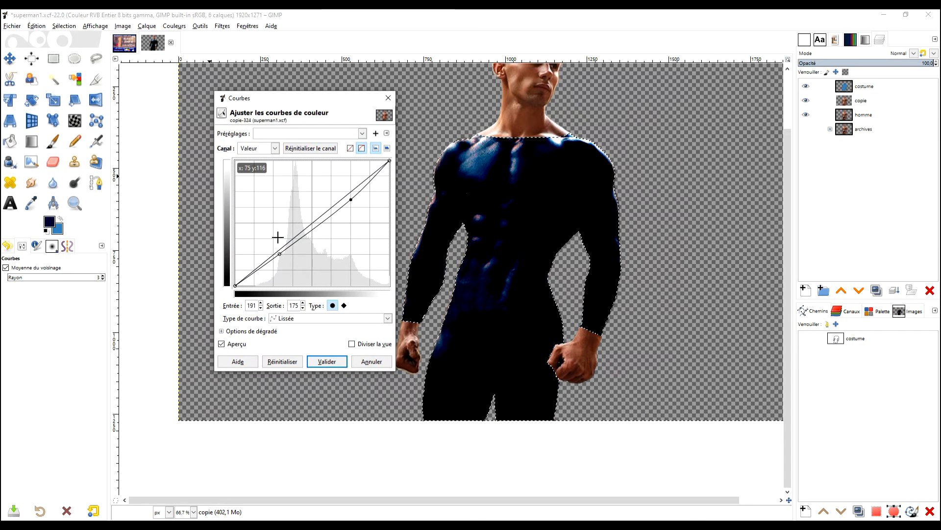
Step: Set the value curve's shadow point to input 46, output 65 and highlight point to input 219, output 191, and apply it
{"action": "mouse_move", "coordinate": [277, 250]}
{"action": "left_mouse_down"}
{"action": "mouse_move", "coordinate": [270, 240]}
{"action": "mouse_move", "coordinate": [274, 252]}
{"action": "left_mouse_up"}
{"action": "left_click_drag", "start_coordinate": [354, 201], "coordinate": [360, 184]}
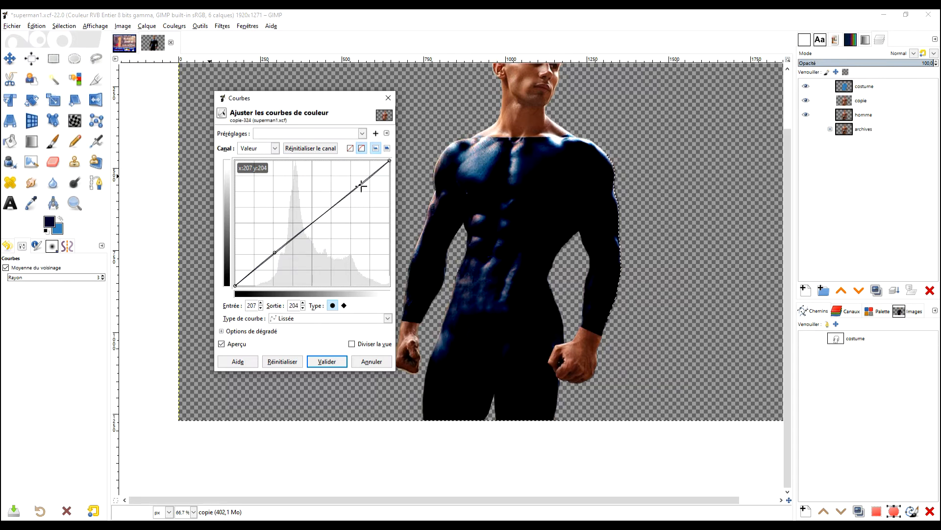
{"action": "left_click_drag", "start_coordinate": [274, 254], "coordinate": [271, 252]}
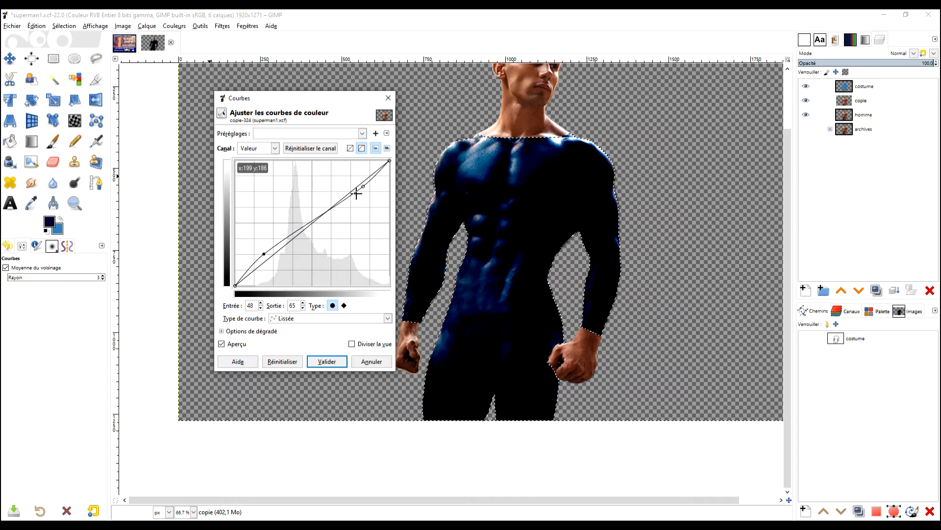
{"action": "left_click_drag", "start_coordinate": [363, 187], "coordinate": [363, 191]}
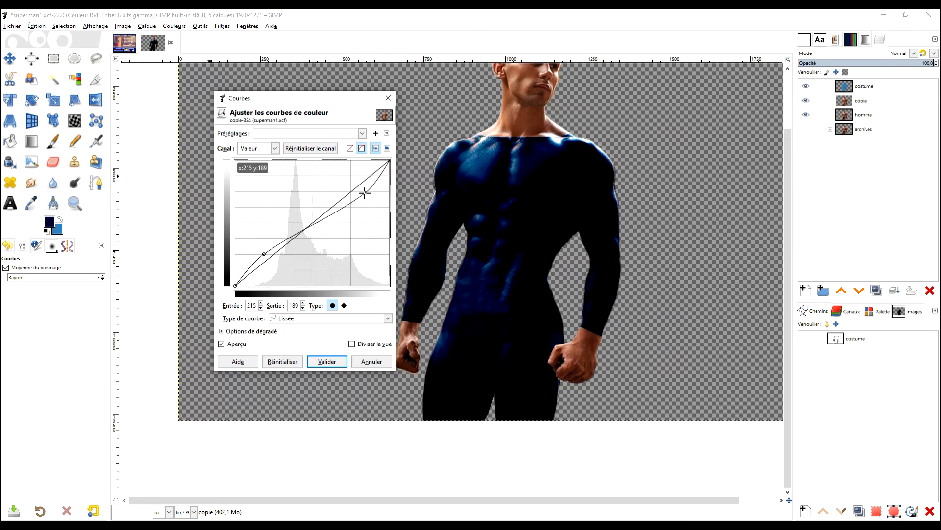
{"action": "left_click_drag", "start_coordinate": [365, 192], "coordinate": [365, 188]}
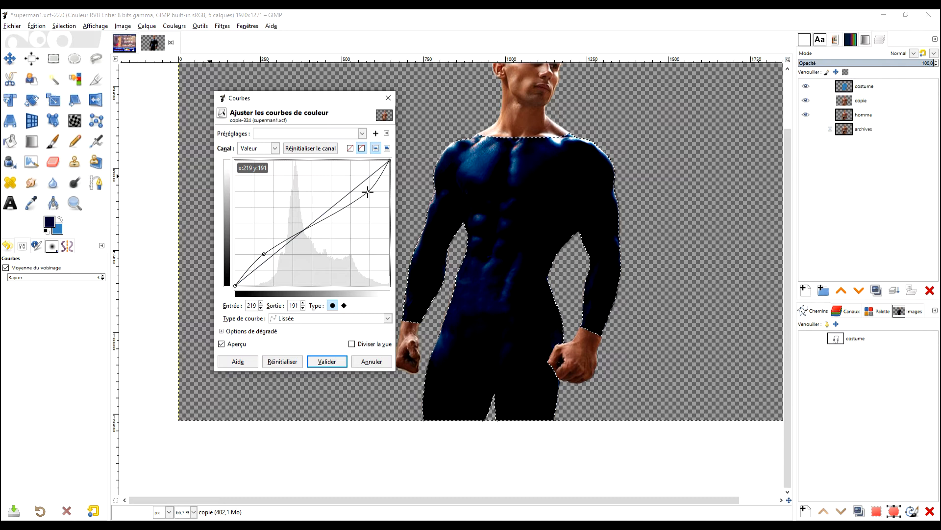
{"action": "left_click_drag", "start_coordinate": [262, 254], "coordinate": [259, 249]}
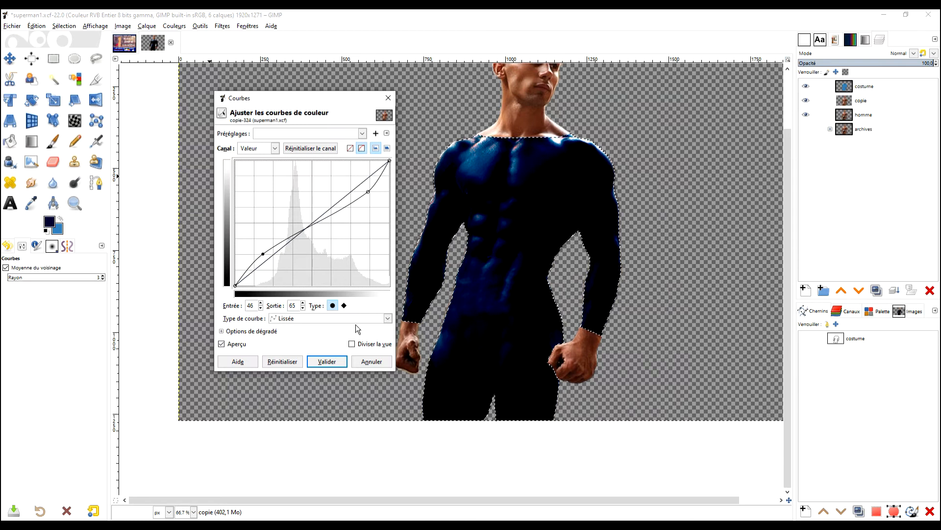
{"action": "left_click", "coordinate": [327, 361]}
Step: Choose the Smudge tool for the copie layer and sample the blue highlight of an upper abdominal muscle as foreground colour
{"action": "left_click", "coordinate": [844, 100]}
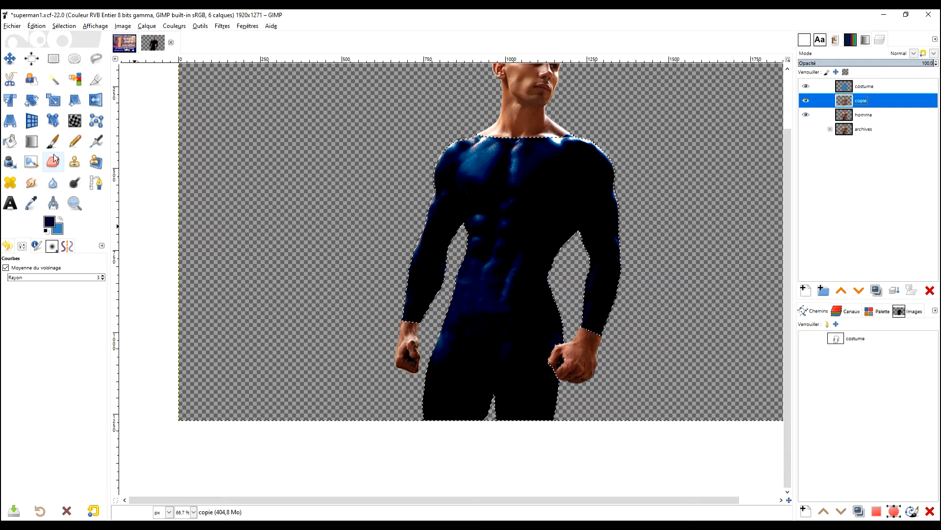
{"action": "left_click", "coordinate": [31, 182]}
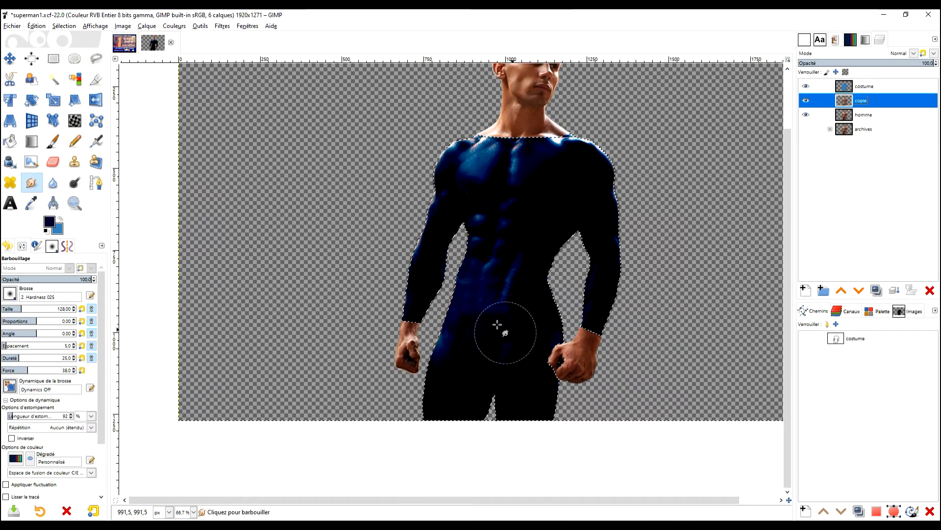
{"action": "key", "text": "2"}
{"action": "scroll", "coordinate": [490, 224], "scroll_direction": "up", "scroll_amount": 2}
{"action": "scroll", "coordinate": [526, 223], "scroll_direction": "down", "scroll_amount": 1}
{"action": "left_click_drag", "start_coordinate": [556, 204], "coordinate": [590, 345]}
{"action": "left_click_drag", "start_coordinate": [437, 317], "coordinate": [503, 338]}
{"action": "left_click", "coordinate": [491, 358], "text": "ctrl"}
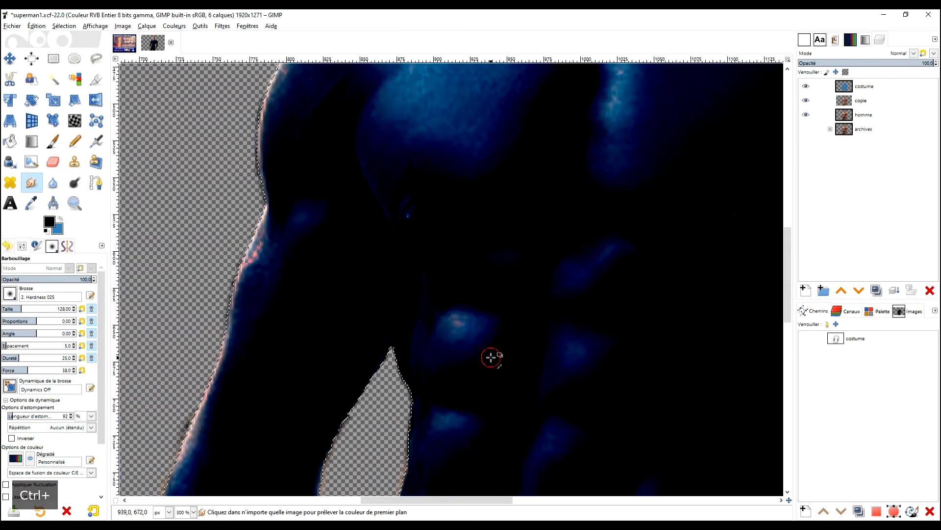
{"action": "left_click", "coordinate": [459, 326], "text": "ctrl"}
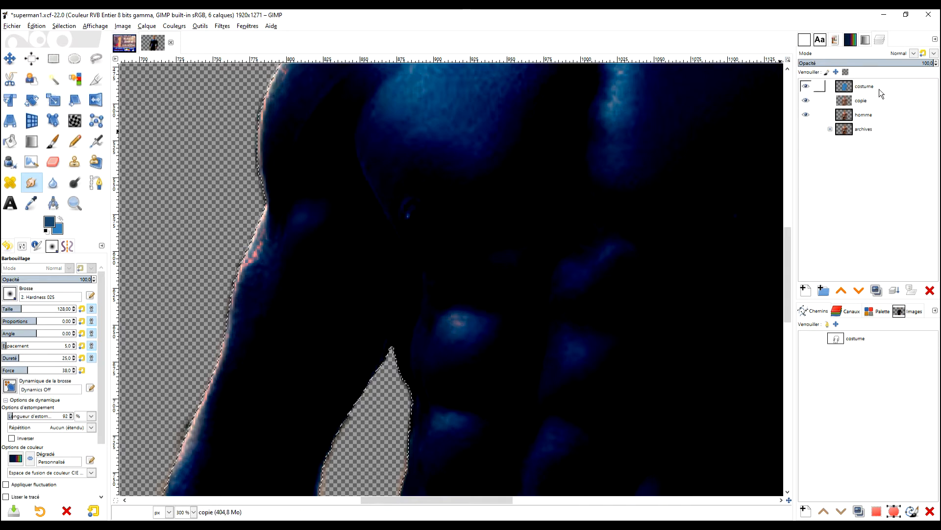
Step: Smudge the bright highlight on the man's upper right abdominal muscle on the copie layer
{"action": "left_click", "coordinate": [859, 101]}
{"action": "scroll", "coordinate": [485, 332], "scroll_direction": "up", "scroll_amount": 1}
{"action": "scroll", "coordinate": [473, 330], "scroll_direction": "up", "scroll_amount": 1}
{"action": "mouse_move", "coordinate": [465, 337]}
{"action": "left_mouse_down"}
{"action": "mouse_move", "coordinate": [469, 330]}
{"action": "mouse_move", "coordinate": [455, 340]}
{"action": "left_mouse_up"}
{"action": "scroll", "coordinate": [518, 311], "scroll_direction": "down", "scroll_amount": 5}
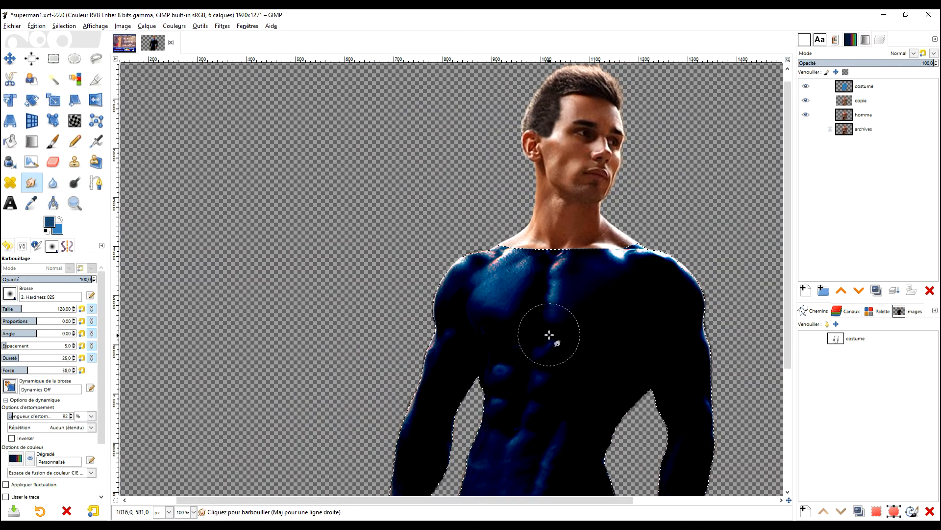
Step: Hide the costume layer and clone adjacent chest skin over the man's right nipple at 25 opacity
{"action": "left_click_drag", "start_coordinate": [626, 321], "coordinate": [653, 258]}
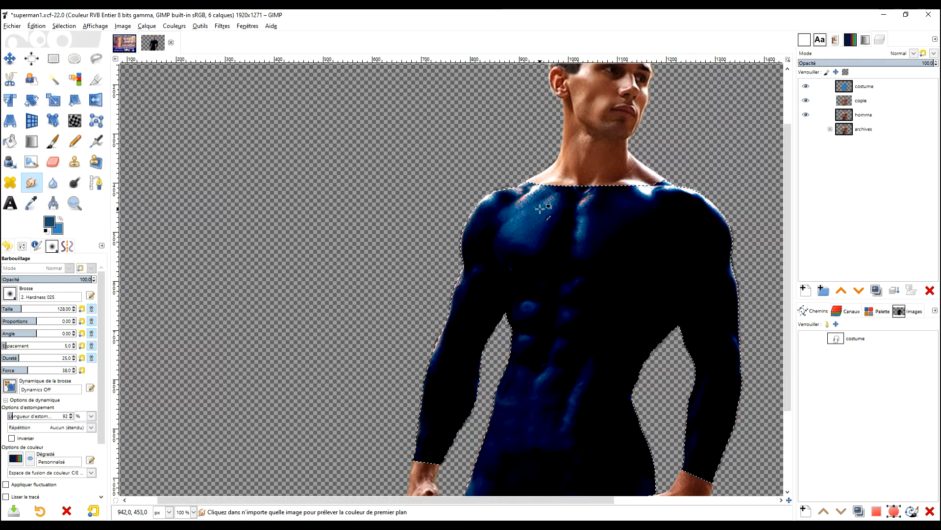
{"action": "scroll", "coordinate": [539, 209], "scroll_direction": "up", "scroll_amount": 4}
{"action": "scroll", "coordinate": [558, 277], "scroll_direction": "down", "scroll_amount": 4}
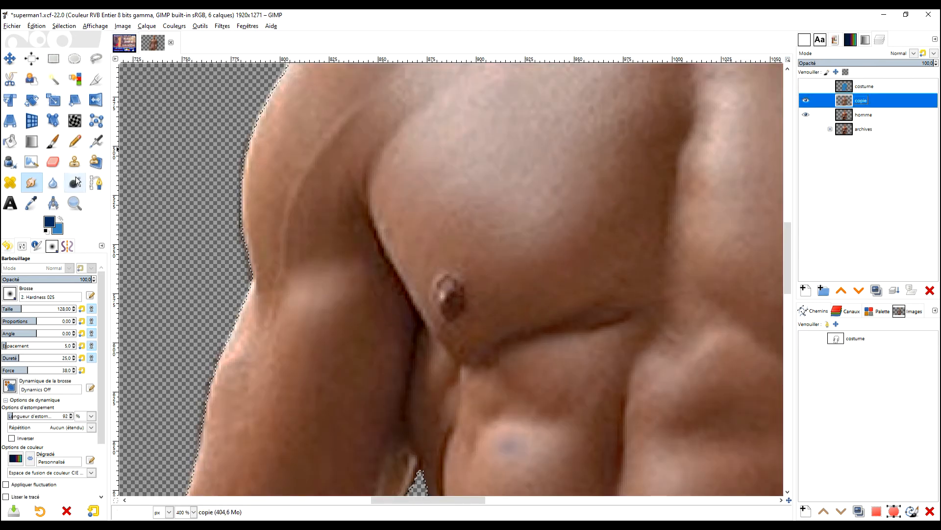
{"action": "key", "text": "c"}
{"action": "left_click", "coordinate": [477, 290], "text": "ctrl"}
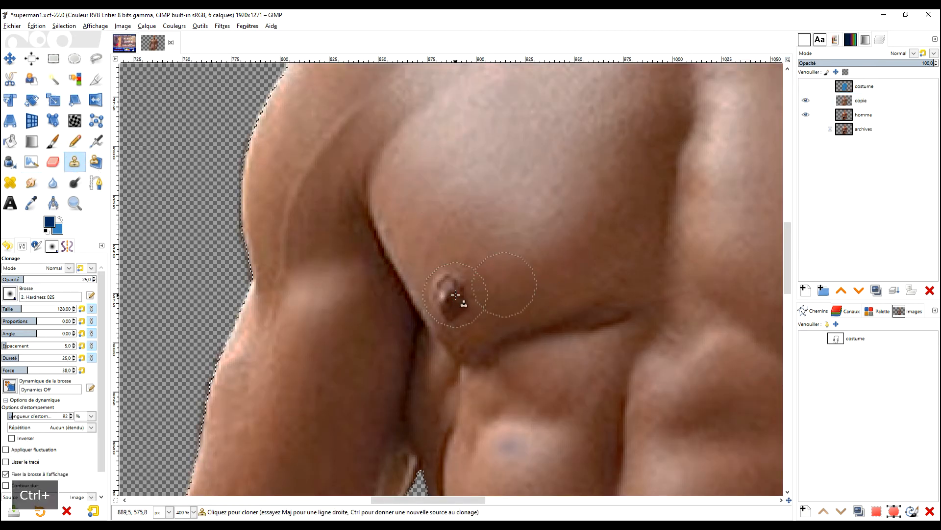
{"action": "left_click", "coordinate": [513, 291], "text": "ctrl"}
{"action": "left_click_drag", "start_coordinate": [451, 297], "coordinate": [452, 295]}
Step: Raise the clone opacity to 100 and cover the rest of the right nipple with nearby chest skin
{"action": "left_click_drag", "start_coordinate": [57, 278], "coordinate": [100, 278]}
{"action": "left_click", "coordinate": [514, 282], "text": "ctrl"}
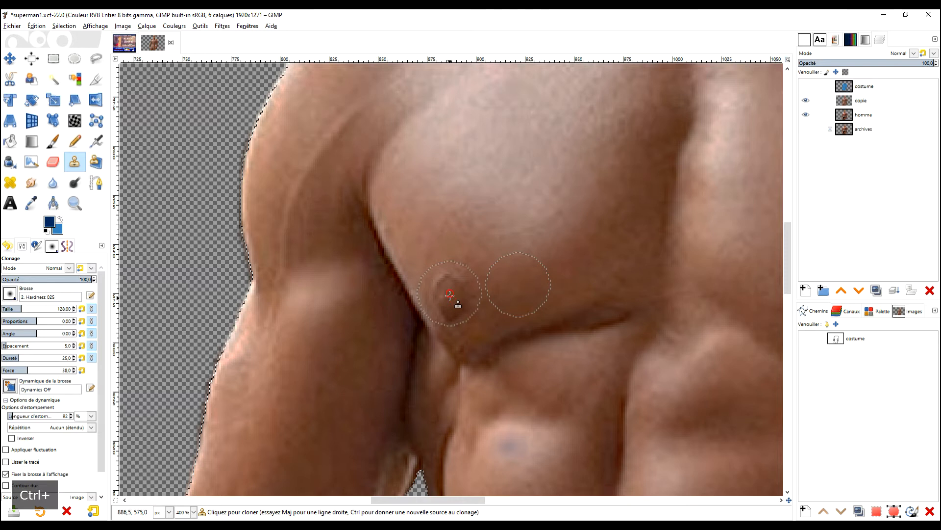
{"action": "left_click", "coordinate": [455, 301]}
{"action": "left_click_drag", "start_coordinate": [468, 302], "coordinate": [463, 301]}
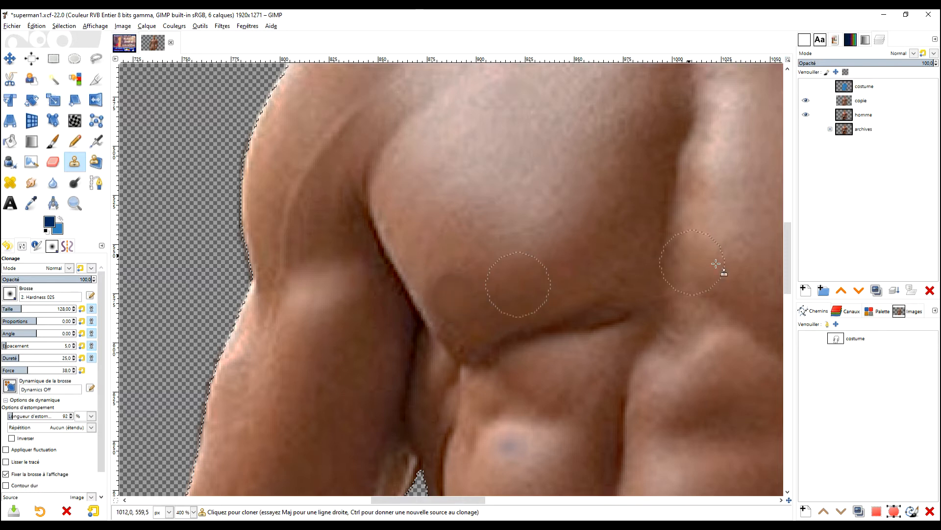
Step: Clone chest skin from above over the man's left nipple and show the costume layer again
{"action": "left_click_drag", "start_coordinate": [733, 269], "coordinate": [371, 279]}
{"action": "left_click", "coordinate": [515, 246], "text": "ctrl"}
{"action": "mouse_move", "coordinate": [524, 304]}
{"action": "left_mouse_down"}
{"action": "mouse_move", "coordinate": [514, 308]}
{"action": "mouse_move", "coordinate": [529, 315]}
{"action": "left_mouse_up"}
{"action": "left_click_drag", "start_coordinate": [536, 310], "coordinate": [538, 306]}
{"action": "left_click", "coordinate": [535, 318]}
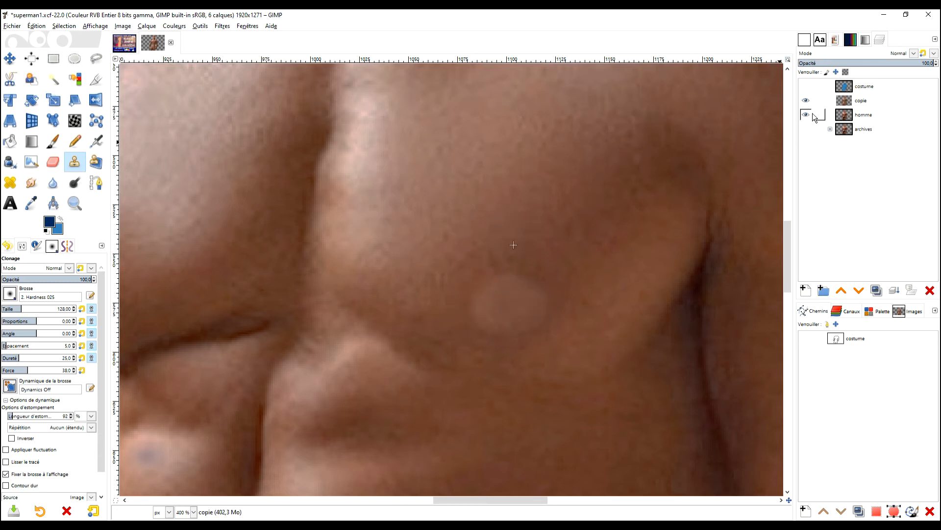
{"action": "left_click", "coordinate": [805, 86]}
{"action": "scroll", "coordinate": [490, 280], "scroll_direction": "down", "scroll_amount": 2}
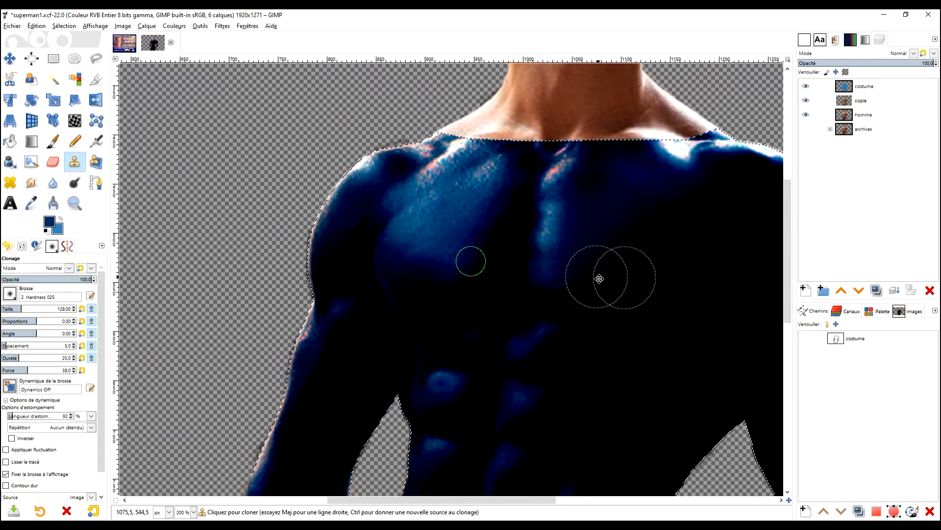
Step: Try to smudge the blue highlight on the right pectoral at 100 opacity and undo the strokes
{"action": "key", "text": "s"}
{"action": "scroll", "coordinate": [507, 248], "scroll_direction": "up", "scroll_amount": 3}
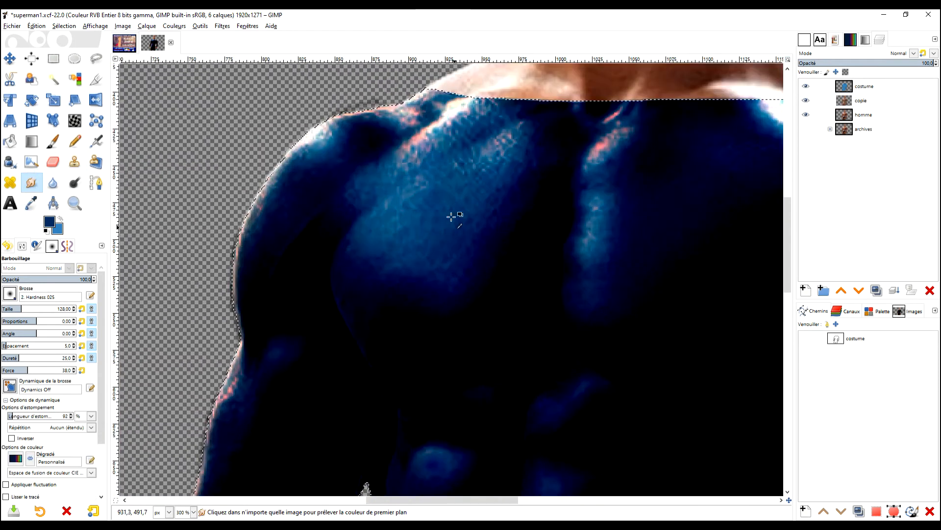
{"action": "left_click_drag", "start_coordinate": [443, 245], "coordinate": [367, 273]}
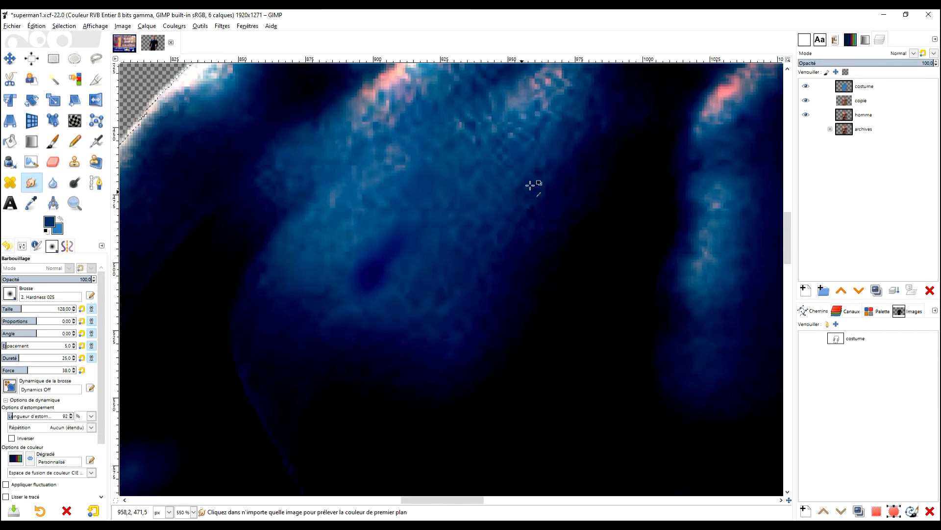
{"action": "key", "text": "ctrl+z"}
{"action": "mouse_move", "coordinate": [429, 194]}
{"action": "left_mouse_down"}
{"action": "mouse_move", "coordinate": [358, 258]}
{"action": "mouse_move", "coordinate": [395, 269]}
{"action": "left_mouse_up"}
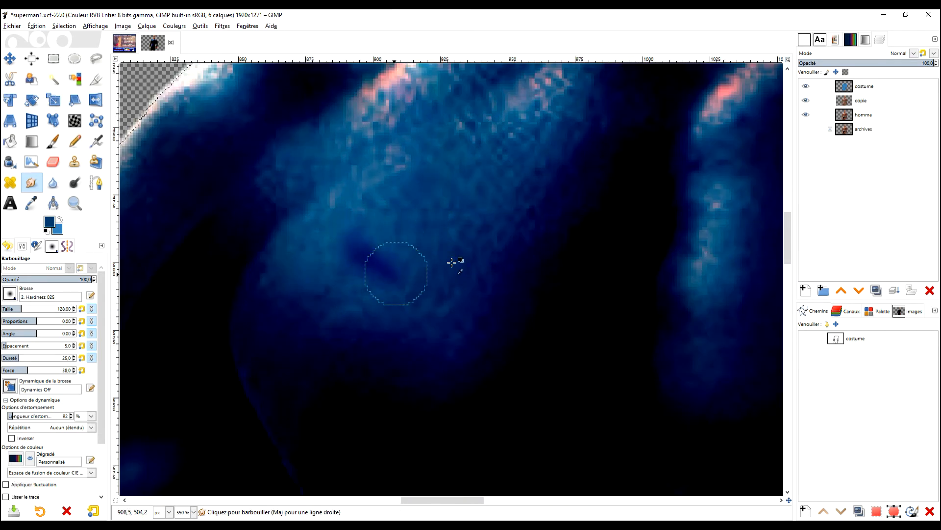
{"action": "scroll", "coordinate": [561, 139], "scroll_direction": "down", "scroll_amount": 2}
{"action": "scroll", "coordinate": [540, 169], "scroll_direction": "up", "scroll_amount": 5}
{"action": "key", "text": "ctrl+z"}
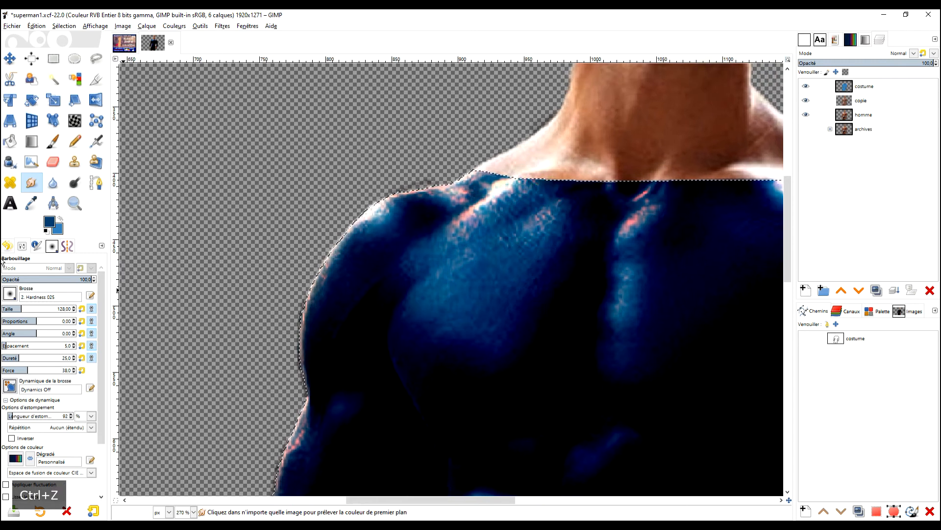
Step: Lower the smudge opacity to 52.7 and smooth the blue highlight across the man's right pectoral and collarbone
{"action": "left_click_drag", "start_coordinate": [74, 281], "coordinate": [49, 280]}
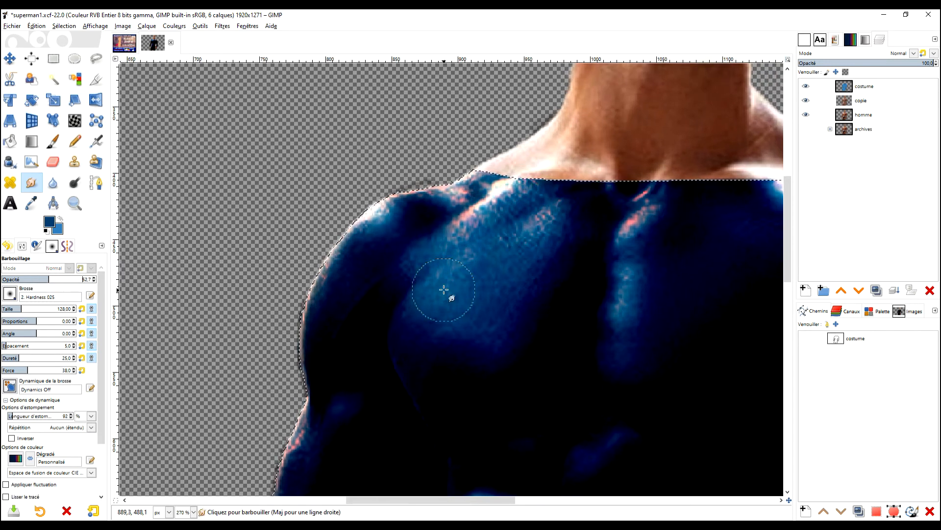
{"action": "left_click", "coordinate": [481, 309]}
{"action": "mouse_move", "coordinate": [521, 259]}
{"action": "left_mouse_down"}
{"action": "mouse_move", "coordinate": [498, 332]}
{"action": "mouse_move", "coordinate": [561, 213]}
{"action": "mouse_move", "coordinate": [477, 272]}
{"action": "mouse_move", "coordinate": [520, 230]}
{"action": "mouse_move", "coordinate": [436, 276]}
{"action": "mouse_move", "coordinate": [414, 304]}
{"action": "mouse_move", "coordinate": [422, 328]}
{"action": "mouse_move", "coordinate": [480, 313]}
{"action": "mouse_move", "coordinate": [496, 289]}
{"action": "mouse_move", "coordinate": [431, 308]}
{"action": "mouse_move", "coordinate": [462, 314]}
{"action": "mouse_move", "coordinate": [486, 293]}
{"action": "mouse_move", "coordinate": [445, 313]}
{"action": "mouse_move", "coordinate": [457, 340]}
{"action": "mouse_move", "coordinate": [507, 356]}
{"action": "mouse_move", "coordinate": [511, 337]}
{"action": "mouse_move", "coordinate": [483, 335]}
{"action": "mouse_move", "coordinate": [533, 323]}
{"action": "mouse_move", "coordinate": [521, 250]}
{"action": "mouse_move", "coordinate": [436, 290]}
{"action": "mouse_move", "coordinate": [421, 307]}
{"action": "mouse_move", "coordinate": [456, 264]}
{"action": "mouse_move", "coordinate": [566, 215]}
{"action": "mouse_move", "coordinate": [550, 273]}
{"action": "left_mouse_up"}
{"action": "scroll", "coordinate": [542, 255], "scroll_direction": "up", "scroll_amount": 4, "text": "ctrl"}
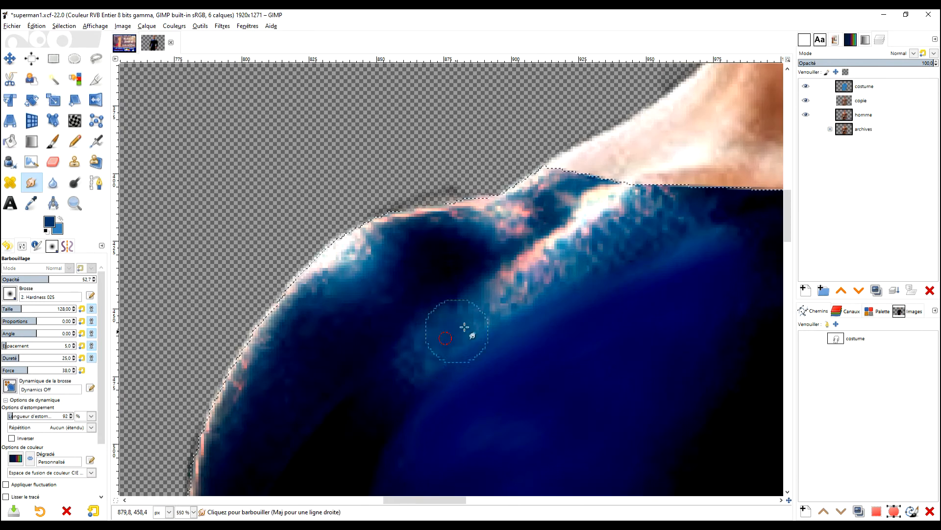
{"action": "mouse_move", "coordinate": [464, 327]}
{"action": "left_mouse_down"}
{"action": "mouse_move", "coordinate": [645, 213]}
{"action": "mouse_move", "coordinate": [559, 248]}
{"action": "mouse_move", "coordinate": [452, 324]}
{"action": "mouse_move", "coordinate": [493, 333]}
{"action": "mouse_move", "coordinate": [550, 277]}
{"action": "mouse_move", "coordinate": [688, 214]}
{"action": "mouse_move", "coordinate": [485, 327]}
{"action": "mouse_move", "coordinate": [541, 266]}
{"action": "mouse_move", "coordinate": [558, 299]}
{"action": "left_mouse_up"}
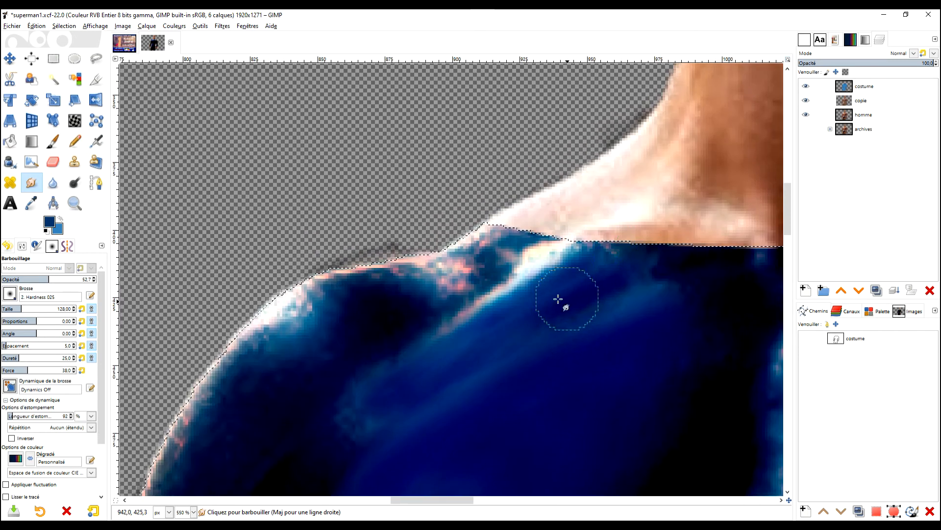
Step: Smudge the pink and white specks on top of the man's right shoulder and along its outer edge
{"action": "left_click", "coordinate": [362, 309], "text": "ctrl"}
{"action": "mouse_move", "coordinate": [362, 309]}
{"action": "left_mouse_down"}
{"action": "mouse_move", "coordinate": [466, 247]}
{"action": "mouse_move", "coordinate": [485, 257]}
{"action": "mouse_move", "coordinate": [483, 269]}
{"action": "mouse_move", "coordinate": [544, 243]}
{"action": "mouse_move", "coordinate": [443, 311]}
{"action": "mouse_move", "coordinate": [551, 227]}
{"action": "mouse_move", "coordinate": [419, 329]}
{"action": "mouse_move", "coordinate": [402, 294]}
{"action": "mouse_move", "coordinate": [498, 237]}
{"action": "mouse_move", "coordinate": [276, 316]}
{"action": "mouse_move", "coordinate": [336, 292]}
{"action": "mouse_move", "coordinate": [292, 309]}
{"action": "mouse_move", "coordinate": [307, 315]}
{"action": "mouse_move", "coordinate": [275, 343]}
{"action": "left_mouse_up"}
{"action": "key", "text": "space"}
{"action": "left_click", "coordinate": [399, 242], "text": "ctrl"}
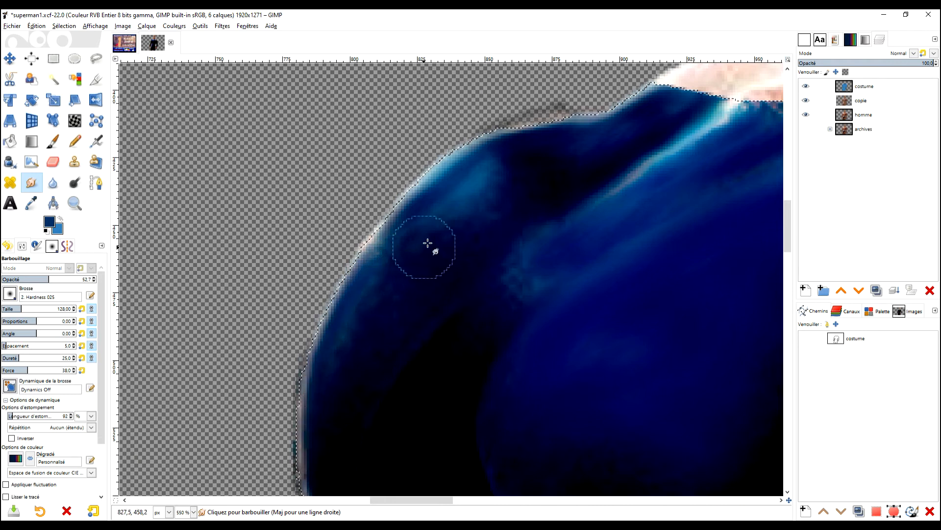
{"action": "mouse_move", "coordinate": [427, 243]}
{"action": "left_mouse_down"}
{"action": "mouse_move", "coordinate": [401, 225]}
{"action": "mouse_move", "coordinate": [324, 281]}
{"action": "left_mouse_up"}
{"action": "left_click_drag", "start_coordinate": [310, 347], "coordinate": [306, 392]}
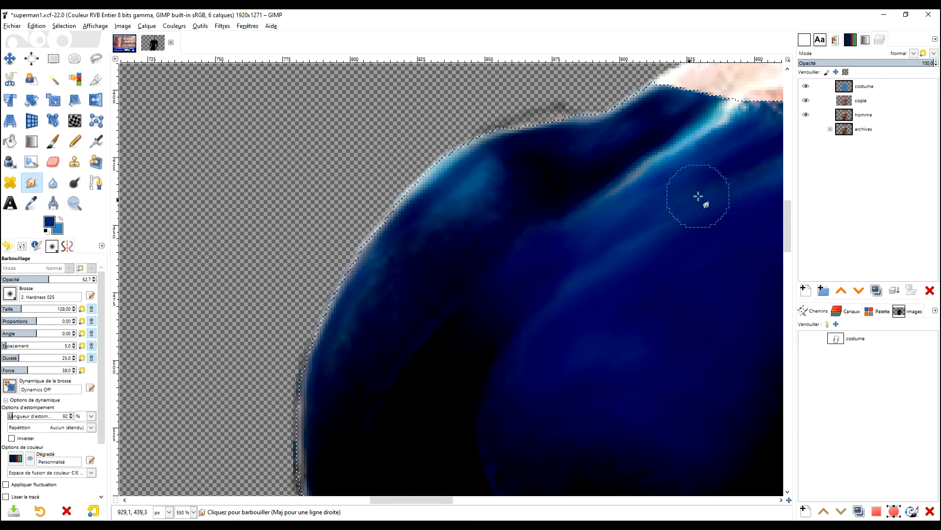
Step: Smudge the pink streak and mottled blue highlight running down the sternum from the costume neckline
{"action": "scroll", "coordinate": [699, 196], "scroll_direction": "right", "scroll_amount": 5}
{"action": "scroll", "coordinate": [698, 196], "scroll_direction": "up", "scroll_amount": 3}
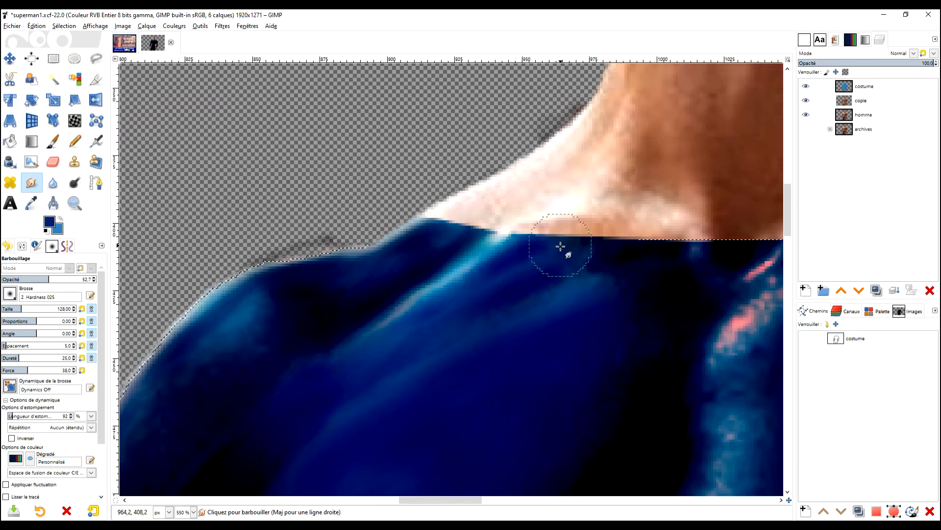
{"action": "scroll", "coordinate": [664, 294], "scroll_direction": "right", "scroll_amount": 5}
{"action": "scroll", "coordinate": [446, 324], "scroll_direction": "down", "scroll_amount": 1}
{"action": "mouse_move", "coordinate": [557, 273]}
{"action": "left_mouse_down"}
{"action": "mouse_move", "coordinate": [498, 323]}
{"action": "mouse_move", "coordinate": [566, 254]}
{"action": "mouse_move", "coordinate": [491, 345]}
{"action": "mouse_move", "coordinate": [520, 289]}
{"action": "left_mouse_up"}
{"action": "scroll", "coordinate": [546, 214], "scroll_direction": "down", "scroll_amount": 2}
{"action": "scroll", "coordinate": [547, 214], "scroll_direction": "right", "scroll_amount": 1}
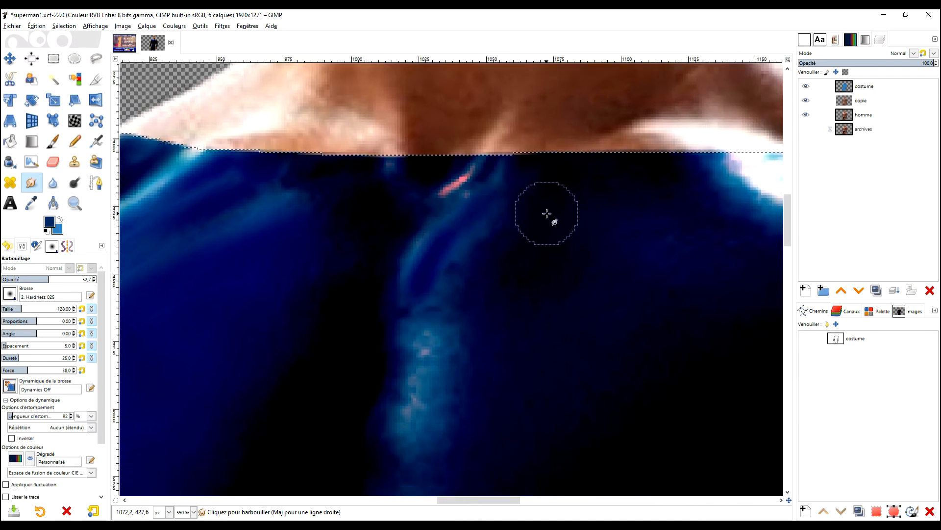
{"action": "key", "text": "ctrl"}
{"action": "left_click_drag", "start_coordinate": [505, 140], "coordinate": [471, 162]}
{"action": "left_click_drag", "start_coordinate": [489, 199], "coordinate": [439, 407]}
Step: Enlarge the smudge brush to 177 and blend the sternum highlight down into the dark chest area
{"action": "mouse_move", "coordinate": [471, 335]}
{"action": "left_mouse_down"}
{"action": "mouse_move", "coordinate": [464, 360]}
{"action": "mouse_move", "coordinate": [438, 367]}
{"action": "mouse_move", "coordinate": [361, 341]}
{"action": "left_mouse_up"}
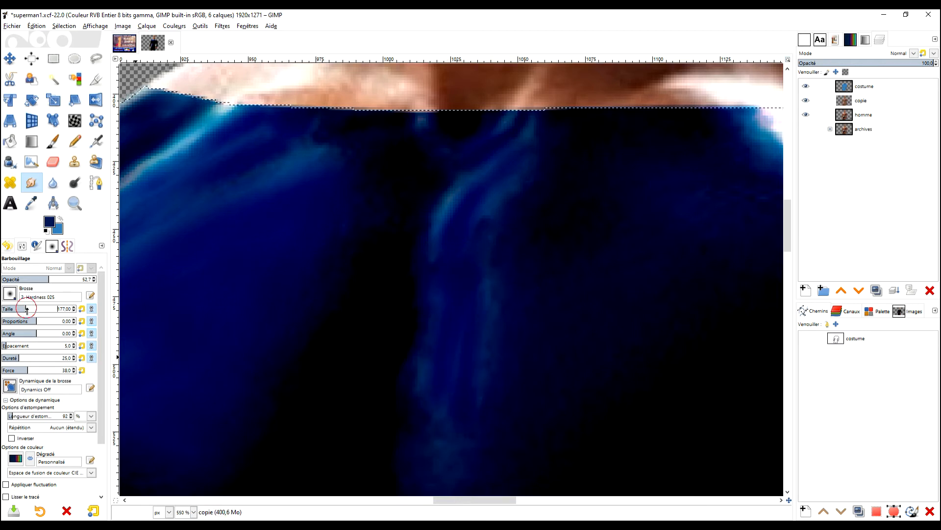
{"action": "mouse_move", "coordinate": [480, 331]}
{"action": "left_mouse_down"}
{"action": "mouse_move", "coordinate": [442, 394]}
{"action": "mouse_move", "coordinate": [432, 437]}
{"action": "mouse_move", "coordinate": [427, 354]}
{"action": "mouse_move", "coordinate": [432, 377]}
{"action": "mouse_move", "coordinate": [475, 281]}
{"action": "mouse_move", "coordinate": [461, 442]}
{"action": "left_mouse_up"}
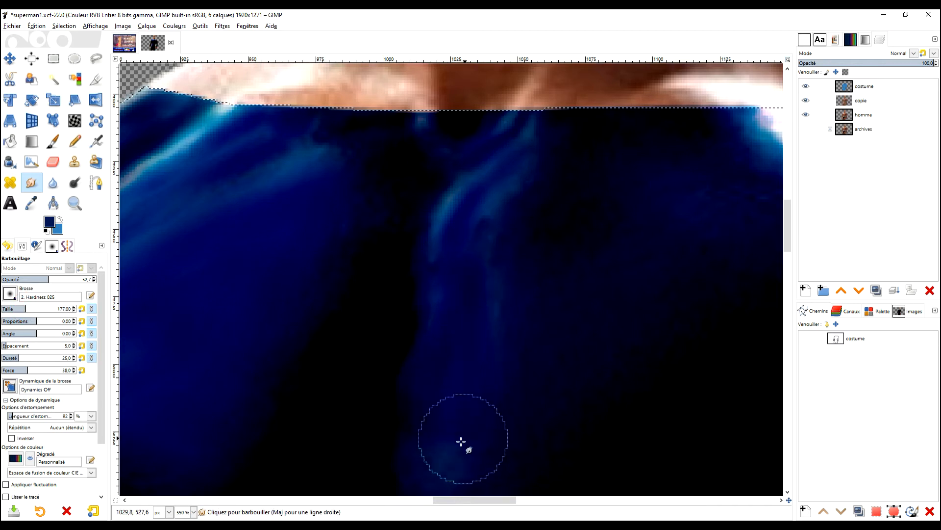
{"action": "mouse_move", "coordinate": [495, 236]}
{"action": "left_mouse_down"}
{"action": "mouse_move", "coordinate": [485, 282]}
{"action": "mouse_move", "coordinate": [502, 197]}
{"action": "mouse_move", "coordinate": [527, 168]}
{"action": "mouse_move", "coordinate": [466, 238]}
{"action": "left_mouse_up"}
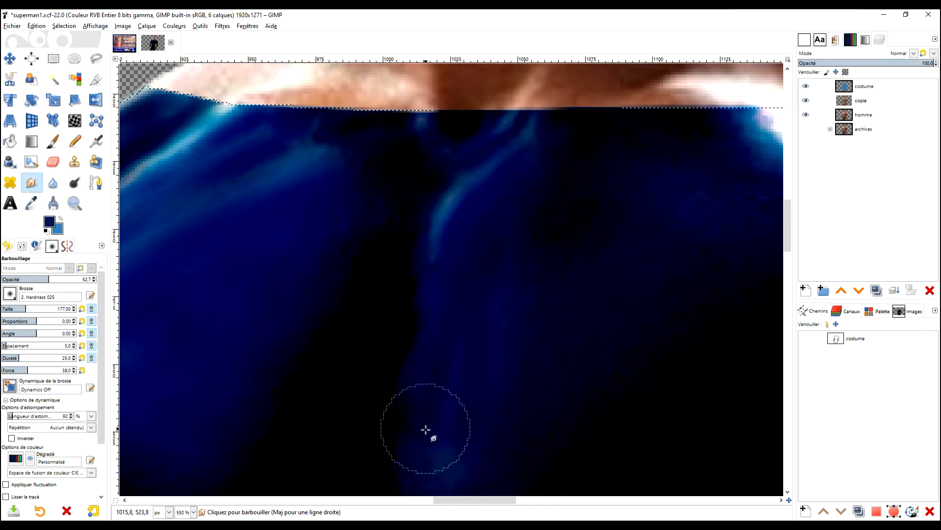
{"action": "scroll", "coordinate": [546, 260], "scroll_direction": "down", "scroll_amount": 5}
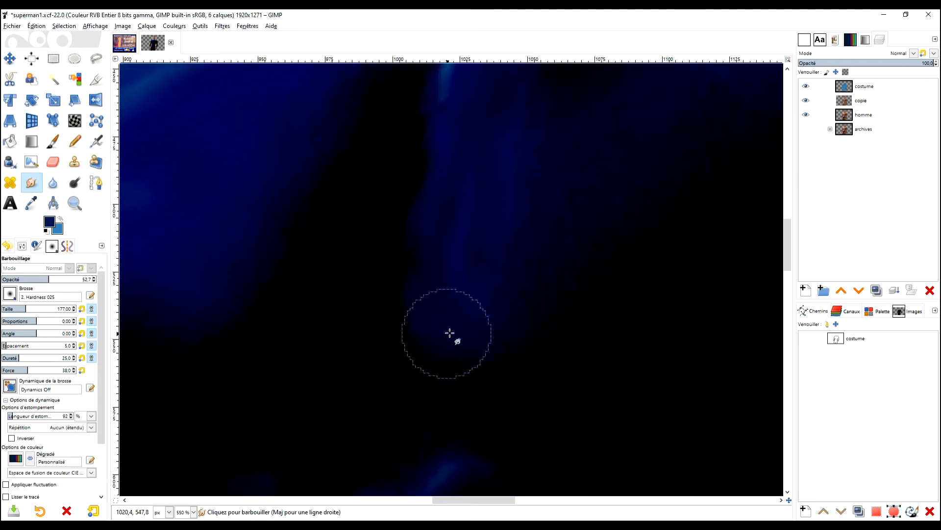
{"action": "scroll", "coordinate": [585, 199], "scroll_direction": "down", "scroll_amount": 7}
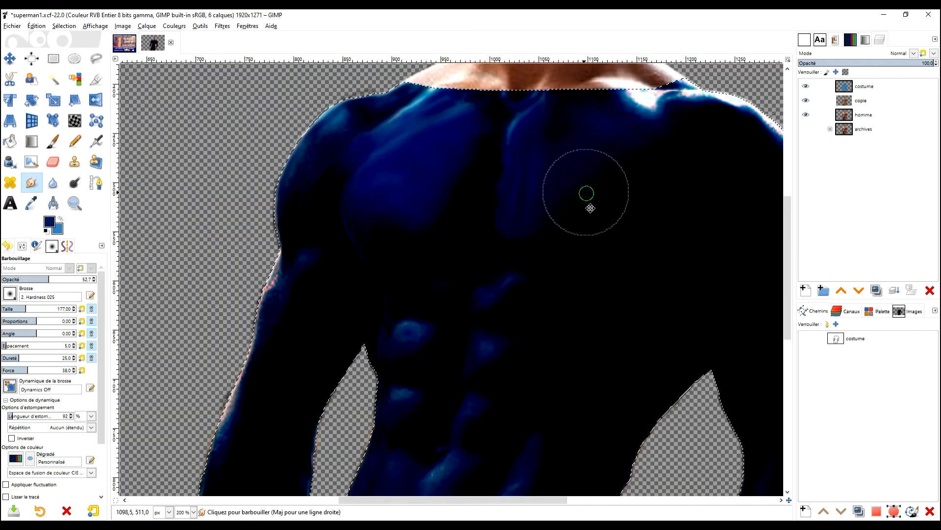
{"action": "scroll", "coordinate": [599, 143], "scroll_direction": "up", "scroll_amount": 5}
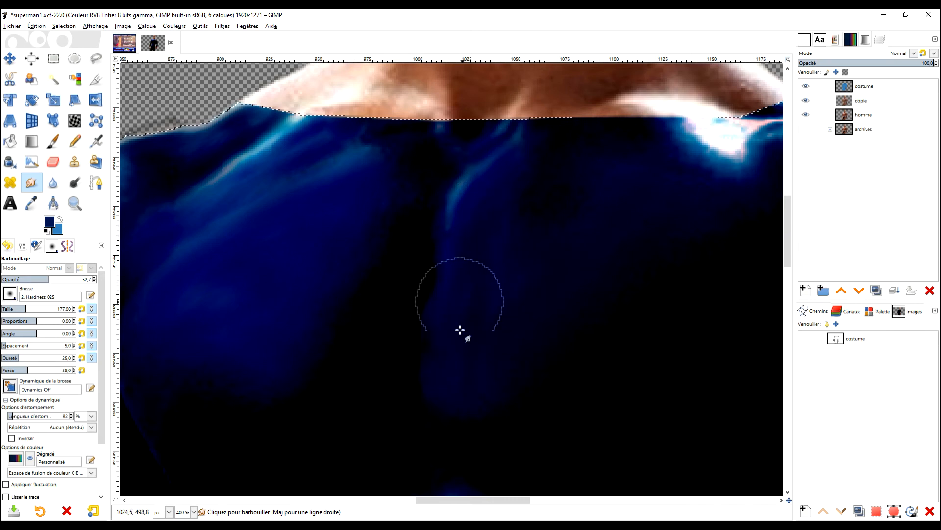
{"action": "left_click_drag", "start_coordinate": [448, 232], "coordinate": [488, 185]}
Step: Soften the white highlight below the man's left collarbone by smudging it into the surrounding blue
{"action": "left_click_drag", "start_coordinate": [606, 216], "coordinate": [402, 310]}
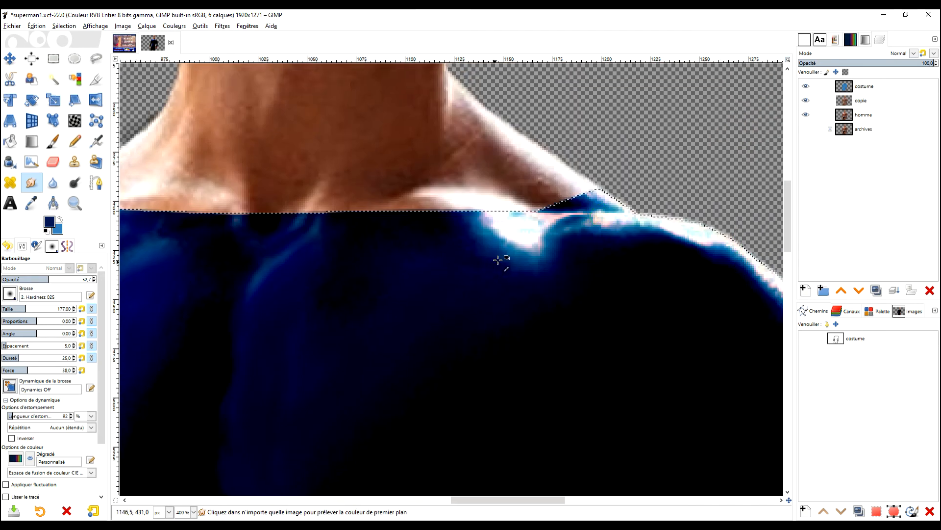
{"action": "left_click", "coordinate": [522, 243], "text": "ctrl"}
{"action": "mouse_move", "coordinate": [503, 235]}
{"action": "left_mouse_down"}
{"action": "mouse_move", "coordinate": [627, 218]}
{"action": "mouse_move", "coordinate": [678, 236]}
{"action": "mouse_move", "coordinate": [736, 275]}
{"action": "mouse_move", "coordinate": [495, 243]}
{"action": "left_mouse_up"}
Step: Smudge the white rim highlight along the outer curve of the man's left shoulder
{"action": "mouse_move", "coordinate": [453, 209]}
{"action": "left_mouse_down"}
{"action": "mouse_move", "coordinate": [509, 242]}
{"action": "mouse_move", "coordinate": [574, 300]}
{"action": "mouse_move", "coordinate": [622, 377]}
{"action": "left_mouse_up"}
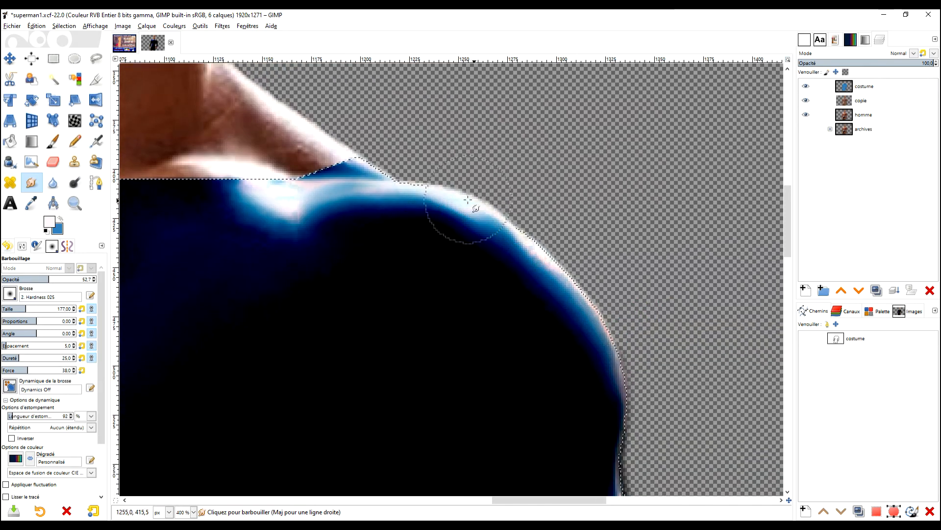
{"action": "left_click_drag", "start_coordinate": [468, 199], "coordinate": [645, 391]}
{"action": "left_click_drag", "start_coordinate": [553, 437], "coordinate": [469, 255]}
{"action": "mouse_move", "coordinate": [527, 213]}
{"action": "left_mouse_down"}
{"action": "mouse_move", "coordinate": [528, 288]}
{"action": "mouse_move", "coordinate": [544, 363]}
{"action": "mouse_move", "coordinate": [585, 452]}
{"action": "left_mouse_up"}
{"action": "left_click_drag", "start_coordinate": [567, 413], "coordinate": [517, 267]}
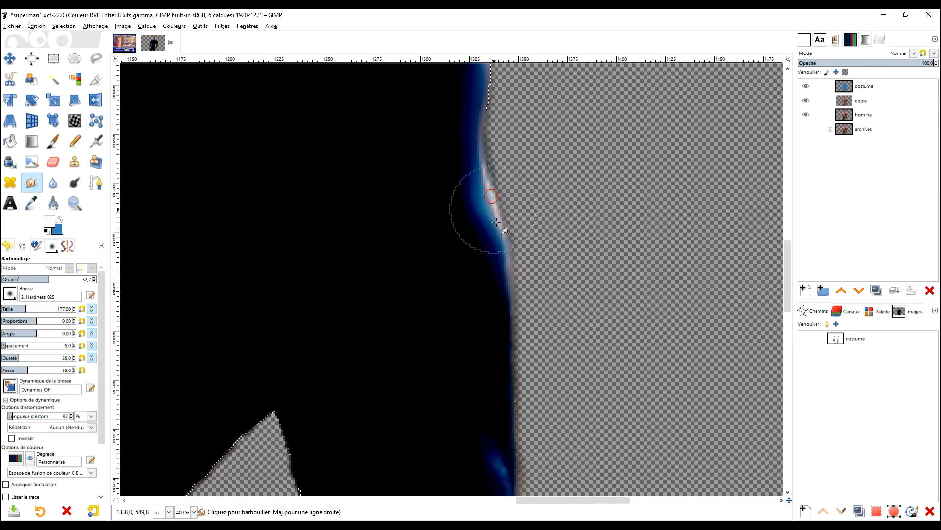
Step: Smudge the blue and white rim down the outer edge of the man's left arm
{"action": "mouse_move", "coordinate": [495, 208]}
{"action": "left_mouse_down"}
{"action": "mouse_move", "coordinate": [520, 336]}
{"action": "mouse_move", "coordinate": [522, 432]}
{"action": "left_mouse_up"}
{"action": "left_click_drag", "start_coordinate": [507, 301], "coordinate": [518, 456]}
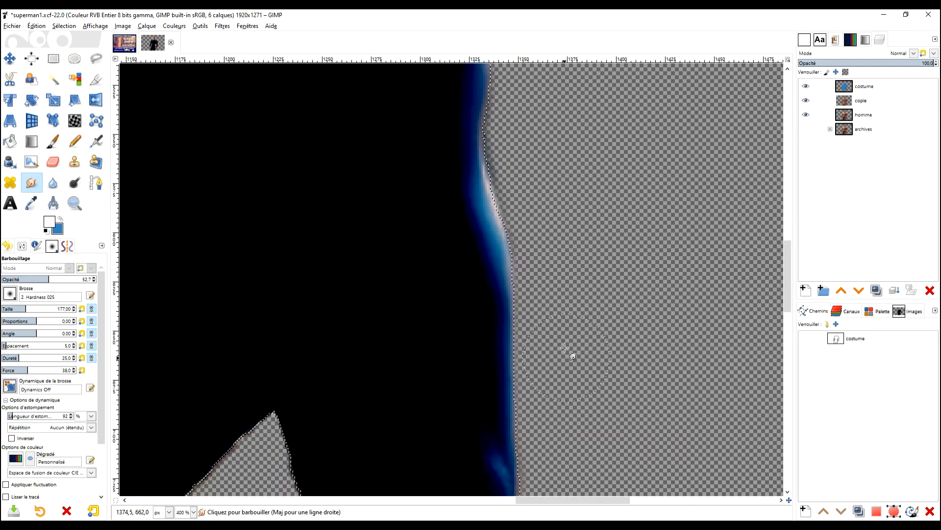
{"action": "scroll", "coordinate": [517, 355], "scroll_direction": "down", "scroll_amount": 3}
{"action": "left_click_drag", "start_coordinate": [511, 309], "coordinate": [532, 456]}
{"action": "mouse_move", "coordinate": [521, 345]}
{"action": "left_mouse_down"}
{"action": "mouse_move", "coordinate": [516, 154]}
{"action": "mouse_move", "coordinate": [525, 142]}
{"action": "left_mouse_up"}
{"action": "left_click_drag", "start_coordinate": [515, 152], "coordinate": [544, 387]}
{"action": "mouse_move", "coordinate": [555, 284]}
{"action": "left_mouse_down"}
{"action": "mouse_move", "coordinate": [565, 152]}
{"action": "mouse_move", "coordinate": [516, 369]}
{"action": "left_mouse_up"}
Step: Smooth the faint blue highlight along the inner side of the man's left forearm
{"action": "left_click_drag", "start_coordinate": [463, 165], "coordinate": [530, 154]}
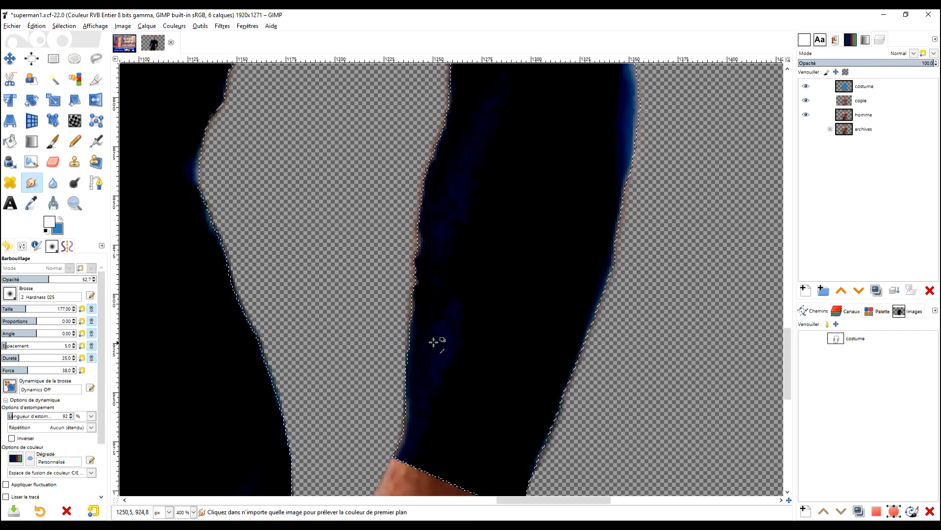
{"action": "left_click", "coordinate": [441, 272], "text": "ctrl"}
{"action": "left_click_drag", "start_coordinate": [486, 93], "coordinate": [458, 235]}
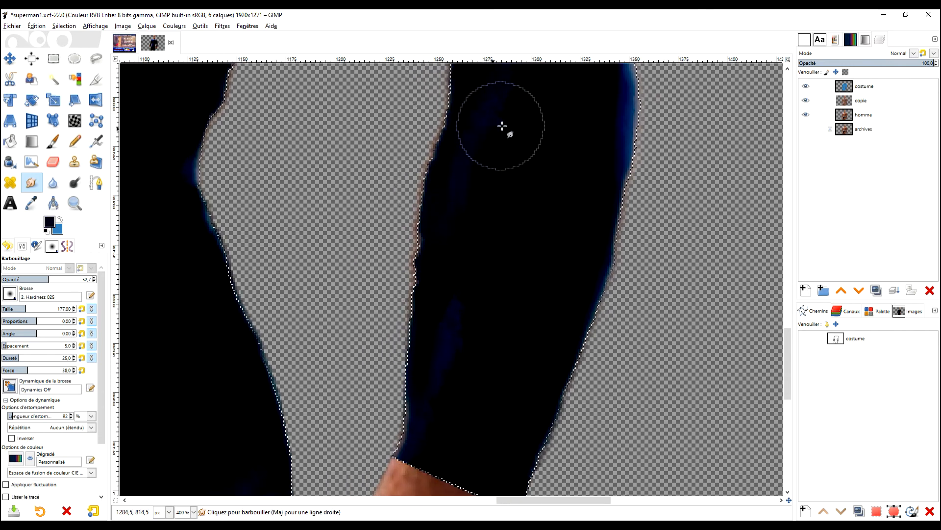
Step: Smudge the bright blue highlights on the upper abdominal muscles until they blend evenly
{"action": "scroll", "coordinate": [486, 322], "scroll_direction": "down", "scroll_amount": 4}
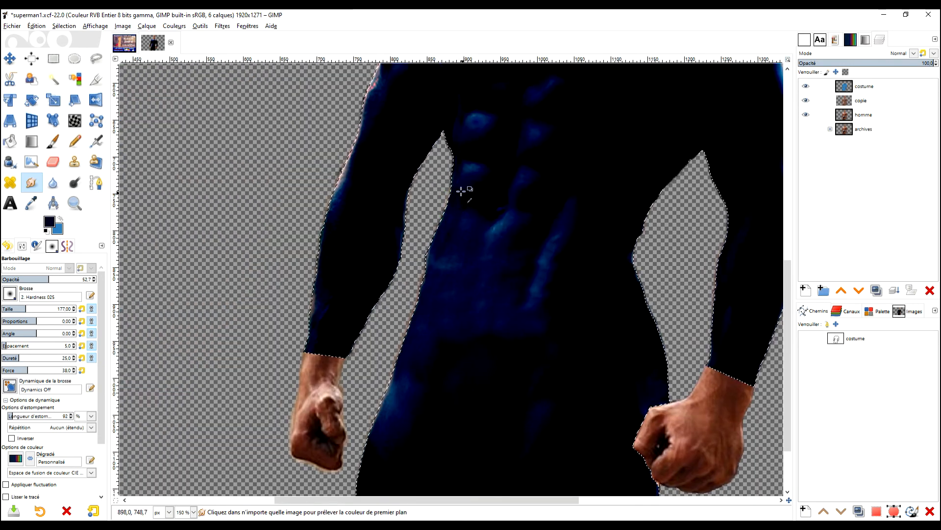
{"action": "scroll", "coordinate": [521, 126], "scroll_direction": "up", "scroll_amount": 5}
{"action": "left_click", "coordinate": [536, 284], "text": "ctrl"}
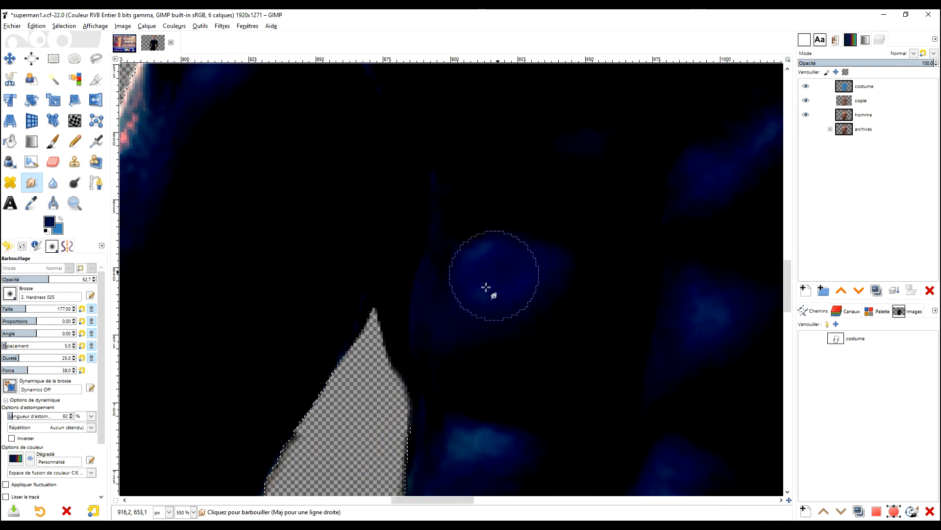
{"action": "scroll", "coordinate": [387, 267], "scroll_direction": "right", "scroll_amount": 3}
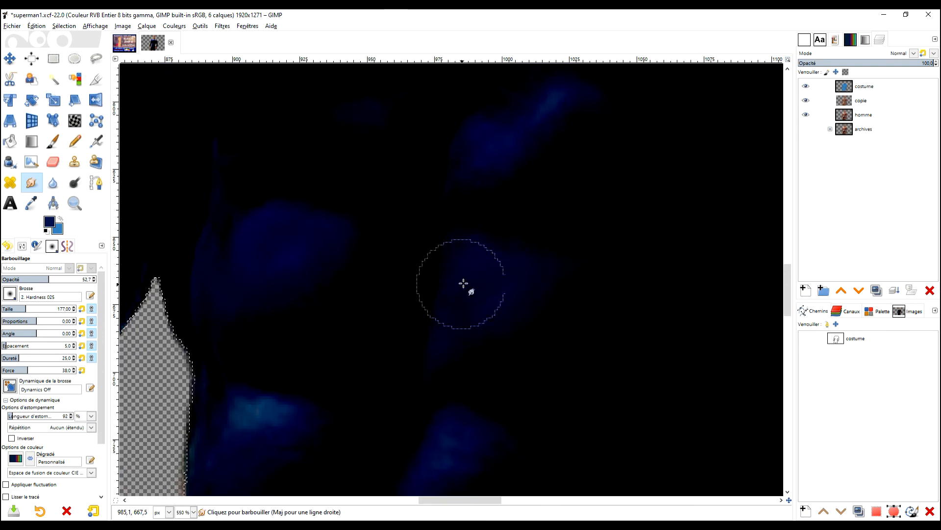
{"action": "scroll", "coordinate": [481, 297], "scroll_direction": "up", "scroll_amount": 3}
{"action": "scroll", "coordinate": [480, 296], "scroll_direction": "right", "scroll_amount": 1}
{"action": "mouse_move", "coordinate": [487, 258]}
{"action": "left_mouse_down"}
{"action": "mouse_move", "coordinate": [506, 250]}
{"action": "mouse_move", "coordinate": [424, 312]}
{"action": "left_mouse_up"}
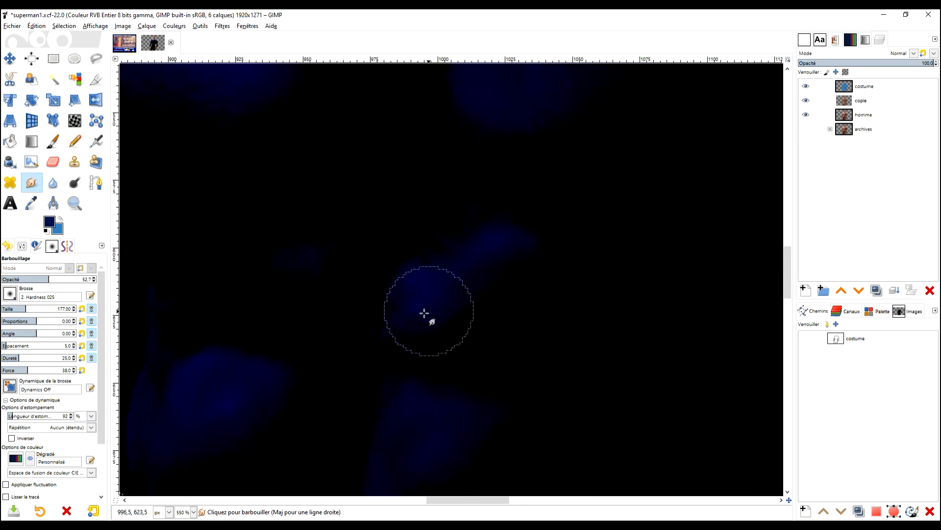
{"action": "scroll", "coordinate": [559, 346], "scroll_direction": "up", "scroll_amount": 2}
{"action": "scroll", "coordinate": [559, 346], "scroll_direction": "left", "scroll_amount": 1}
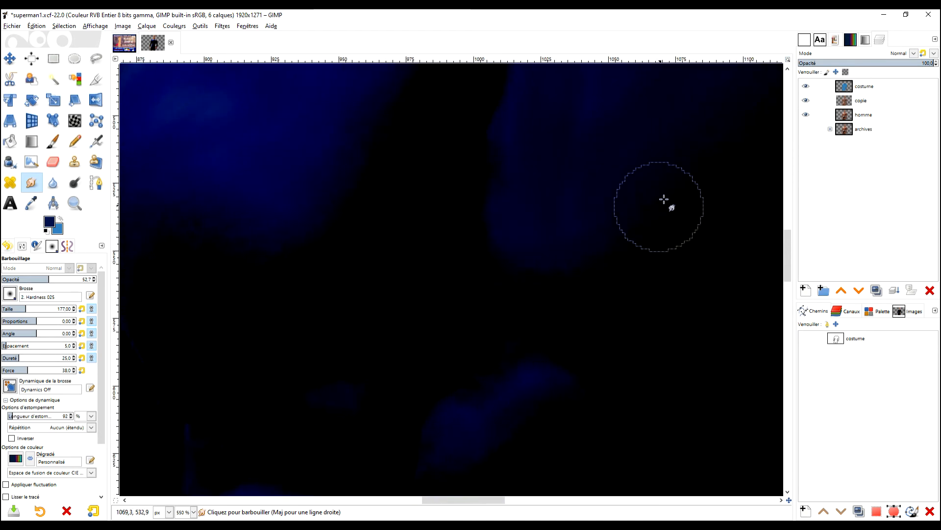
Step: Smudge the blue highlights on the lower rows of abdominal muscles
{"action": "scroll", "coordinate": [521, 311], "scroll_direction": "down", "scroll_amount": 3}
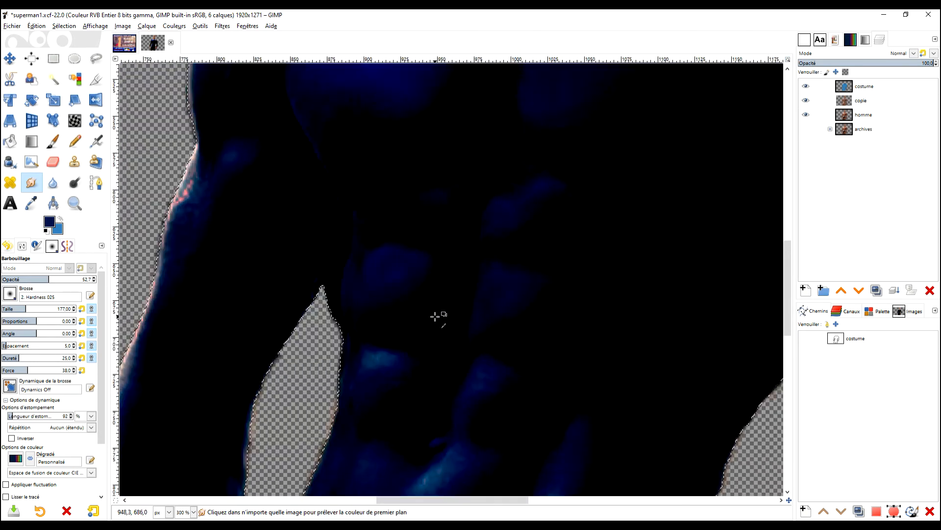
{"action": "scroll", "coordinate": [435, 316], "scroll_direction": "up", "scroll_amount": 3}
{"action": "mouse_move", "coordinate": [341, 154]}
{"action": "left_mouse_down"}
{"action": "mouse_move", "coordinate": [453, 157]}
{"action": "mouse_move", "coordinate": [433, 167]}
{"action": "mouse_move", "coordinate": [335, 154]}
{"action": "mouse_move", "coordinate": [327, 231]}
{"action": "mouse_move", "coordinate": [361, 192]}
{"action": "mouse_move", "coordinate": [369, 229]}
{"action": "mouse_move", "coordinate": [443, 165]}
{"action": "mouse_move", "coordinate": [412, 233]}
{"action": "mouse_move", "coordinate": [348, 251]}
{"action": "left_mouse_up"}
{"action": "left_click_drag", "start_coordinate": [653, 206], "coordinate": [428, 218]}
{"action": "mouse_move", "coordinate": [437, 185]}
{"action": "left_mouse_down"}
{"action": "mouse_move", "coordinate": [395, 280]}
{"action": "mouse_move", "coordinate": [435, 266]}
{"action": "mouse_move", "coordinate": [466, 198]}
{"action": "mouse_move", "coordinate": [457, 272]}
{"action": "mouse_move", "coordinate": [399, 282]}
{"action": "left_mouse_up"}
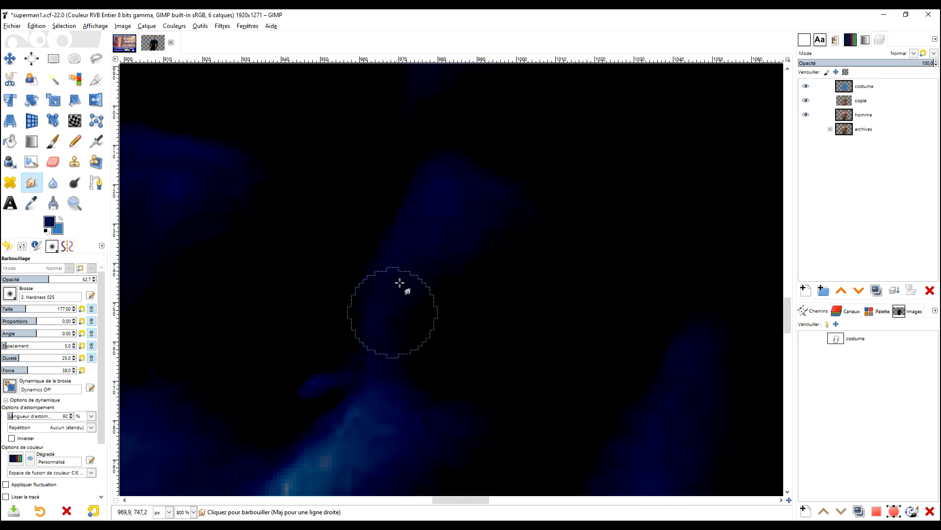
{"action": "mouse_move", "coordinate": [412, 436]}
{"action": "left_mouse_down"}
{"action": "mouse_move", "coordinate": [460, 196]}
{"action": "mouse_move", "coordinate": [328, 262]}
{"action": "mouse_move", "coordinate": [378, 209]}
{"action": "mouse_move", "coordinate": [403, 237]}
{"action": "mouse_move", "coordinate": [338, 316]}
{"action": "mouse_move", "coordinate": [416, 199]}
{"action": "mouse_move", "coordinate": [407, 190]}
{"action": "left_mouse_up"}
{"action": "left_click_drag", "start_coordinate": [556, 221], "coordinate": [427, 112]}
{"action": "mouse_move", "coordinate": [525, 174]}
{"action": "left_mouse_down"}
{"action": "mouse_move", "coordinate": [496, 194]}
{"action": "mouse_move", "coordinate": [505, 266]}
{"action": "left_mouse_up"}
Step: Smooth the diagonal highlight on the lower abdomen and the light patches beside the man's right waist
{"action": "scroll", "coordinate": [567, 290], "scroll_direction": "down", "scroll_amount": 2}
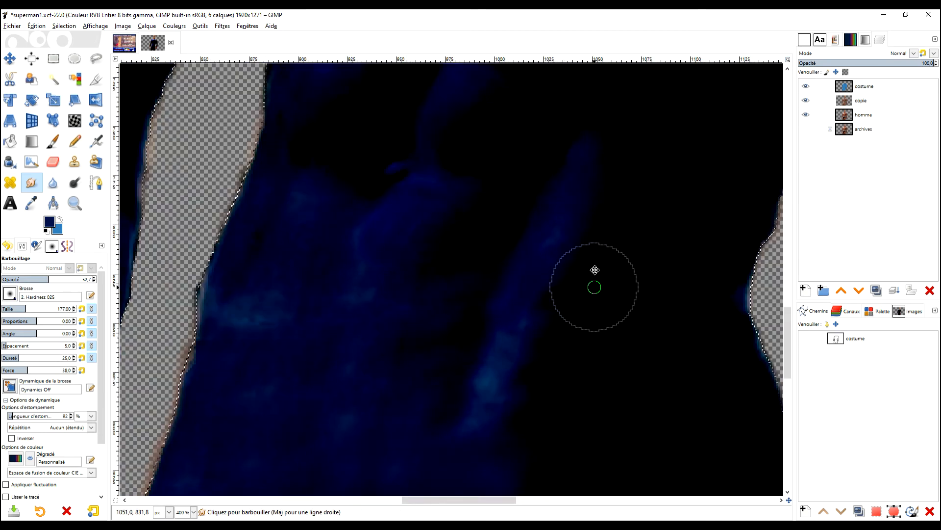
{"action": "left_click_drag", "start_coordinate": [489, 320], "coordinate": [497, 314]}
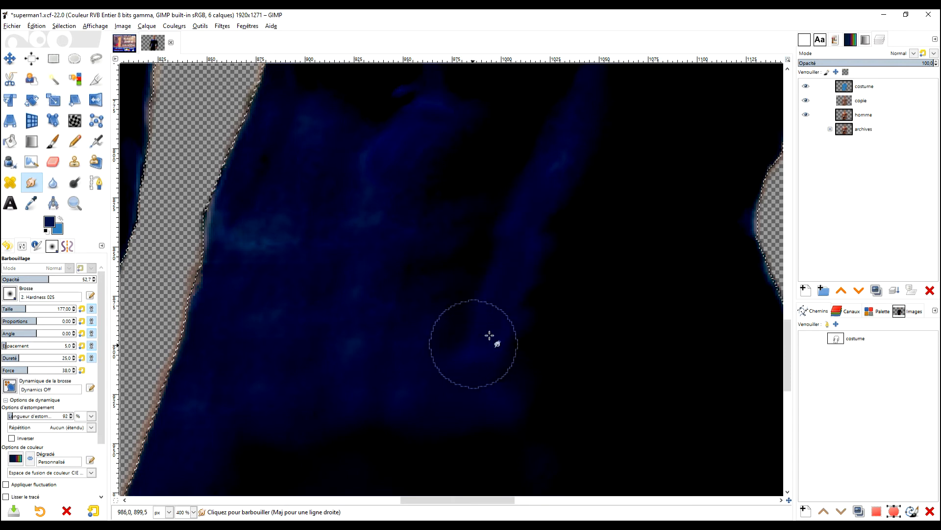
{"action": "left_click_drag", "start_coordinate": [465, 267], "coordinate": [544, 269]}
{"action": "mouse_move", "coordinate": [445, 189]}
{"action": "left_mouse_down"}
{"action": "mouse_move", "coordinate": [440, 242]}
{"action": "mouse_move", "coordinate": [451, 199]}
{"action": "mouse_move", "coordinate": [443, 195]}
{"action": "mouse_move", "coordinate": [447, 250]}
{"action": "mouse_move", "coordinate": [433, 333]}
{"action": "left_mouse_up"}
{"action": "mouse_move", "coordinate": [356, 219]}
{"action": "left_mouse_down"}
{"action": "mouse_move", "coordinate": [296, 242]}
{"action": "mouse_move", "coordinate": [297, 230]}
{"action": "left_mouse_up"}
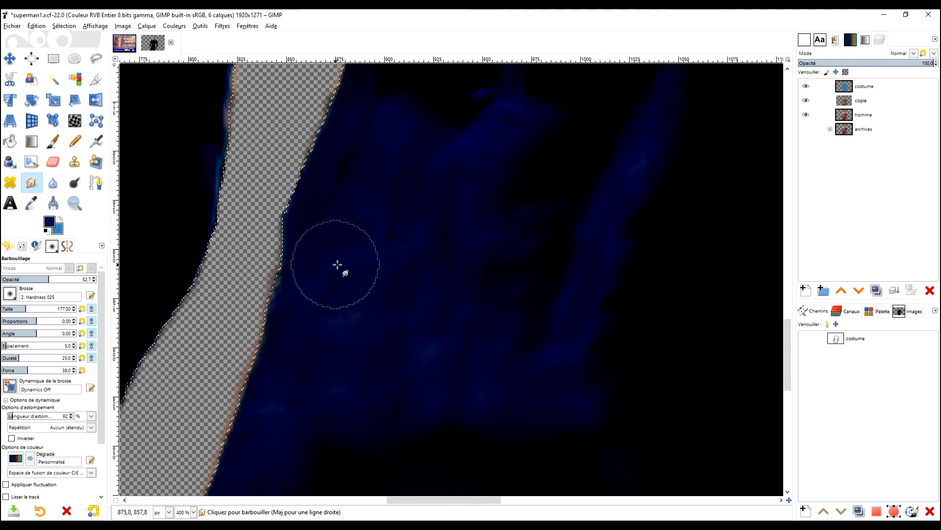
Step: Smudge the remaining light patches across the lower belly toward the man's right hip
{"action": "scroll", "coordinate": [337, 265], "scroll_direction": "down", "scroll_amount": 3}
{"action": "mouse_move", "coordinate": [396, 217]}
{"action": "left_mouse_down"}
{"action": "mouse_move", "coordinate": [347, 254]}
{"action": "mouse_move", "coordinate": [307, 320]}
{"action": "mouse_move", "coordinate": [452, 284]}
{"action": "left_mouse_up"}
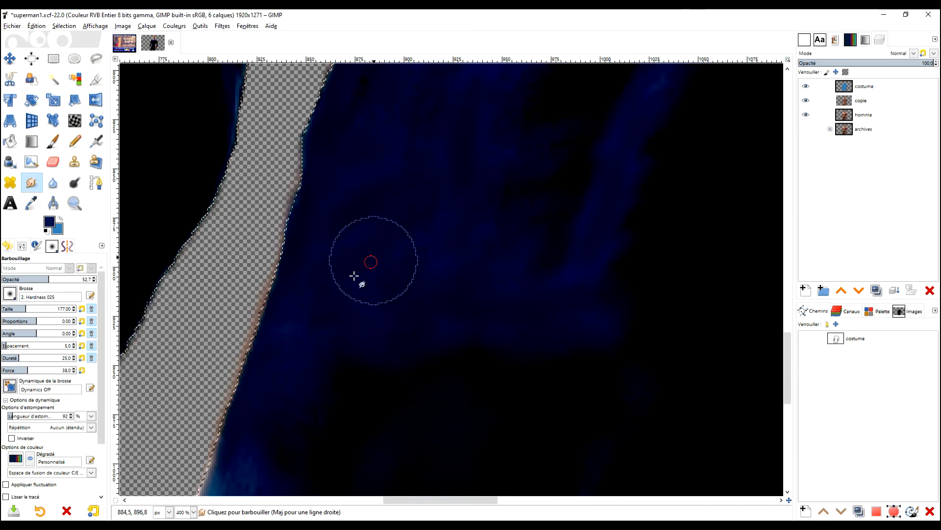
{"action": "key", "text": "1"}
{"action": "left_click_drag", "start_coordinate": [543, 217], "coordinate": [536, 236]}
{"action": "scroll", "coordinate": [506, 158], "scroll_direction": "up", "scroll_amount": 3}
{"action": "scroll", "coordinate": [475, 136], "scroll_direction": "down", "scroll_amount": 3}
{"action": "left_click_drag", "start_coordinate": [468, 129], "coordinate": [469, 180]}
{"action": "scroll", "coordinate": [444, 144], "scroll_direction": "up", "scroll_amount": 4}
{"action": "scroll", "coordinate": [440, 248], "scroll_direction": "down", "scroll_amount": 8}
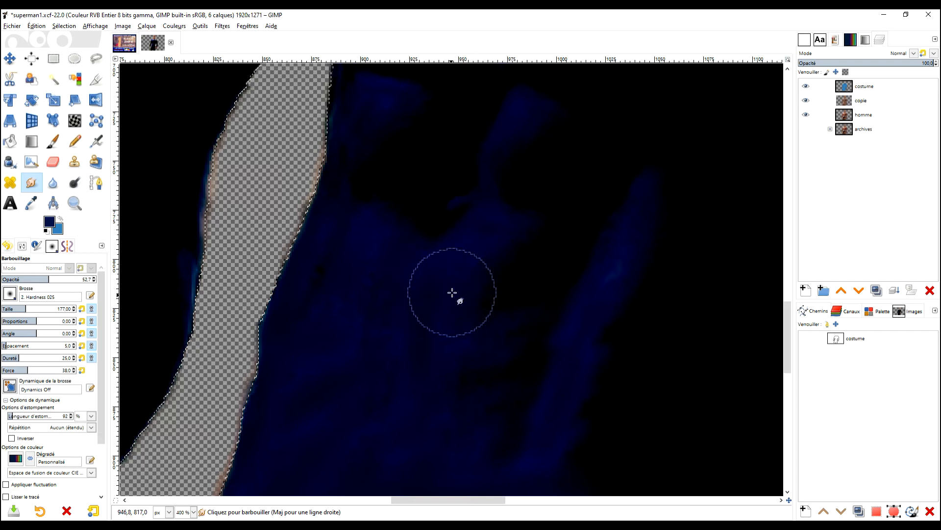
Step: Blend the leftover spots on the man's right flank and on the upper end of the diagonal abdominal highlight
{"action": "left_click_drag", "start_coordinate": [373, 253], "coordinate": [345, 297]}
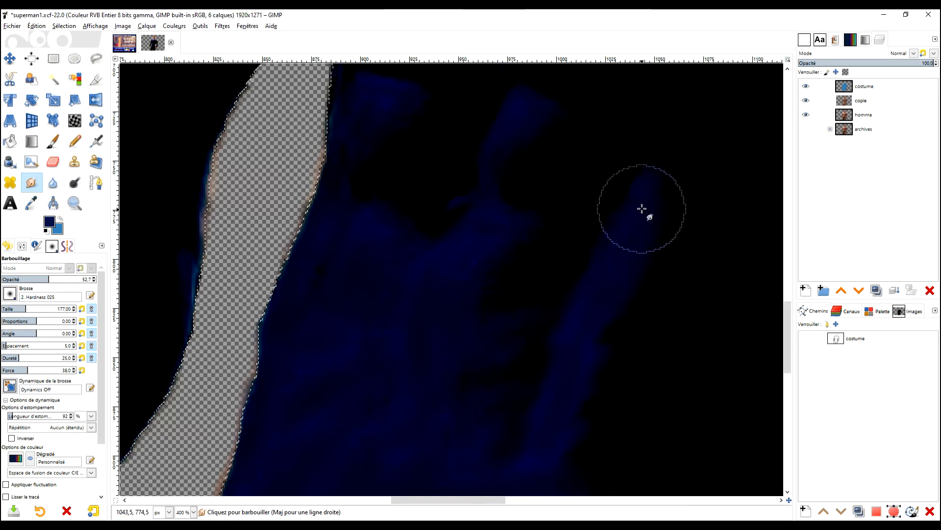
{"action": "left_click_drag", "start_coordinate": [474, 358], "coordinate": [496, 222]}
{"action": "left_click_drag", "start_coordinate": [418, 216], "coordinate": [401, 253]}
{"action": "left_click_drag", "start_coordinate": [490, 305], "coordinate": [491, 318]}
{"action": "scroll", "coordinate": [451, 193], "scroll_direction": "down", "scroll_amount": 3}
{"action": "left_click_drag", "start_coordinate": [453, 194], "coordinate": [455, 297]}
Step: Smudge the light blue patch near the man's right elbow down into the top of the forearm
{"action": "left_click_drag", "start_coordinate": [523, 163], "coordinate": [550, 307]}
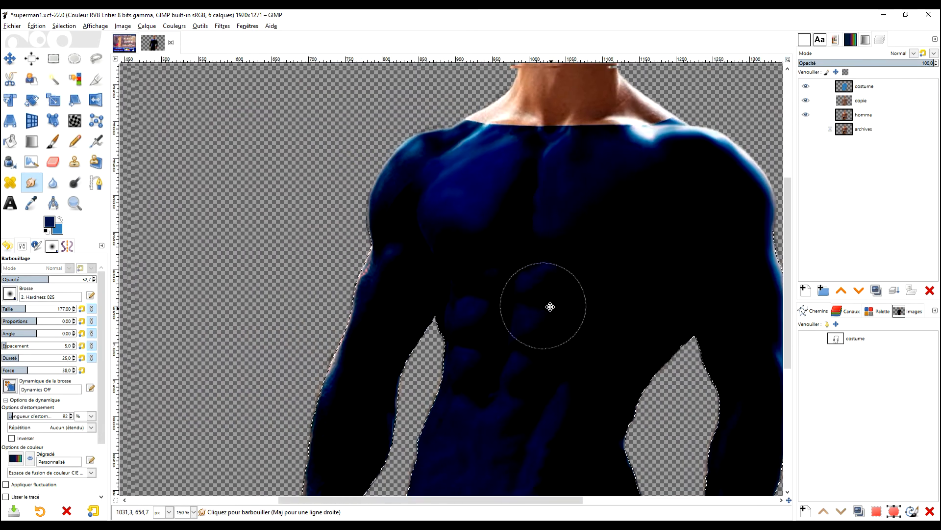
{"action": "scroll", "coordinate": [378, 248], "scroll_direction": "up", "scroll_amount": 3}
{"action": "mouse_move", "coordinate": [370, 243]}
{"action": "left_mouse_down"}
{"action": "mouse_move", "coordinate": [359, 291]}
{"action": "mouse_move", "coordinate": [390, 198]}
{"action": "left_mouse_up"}
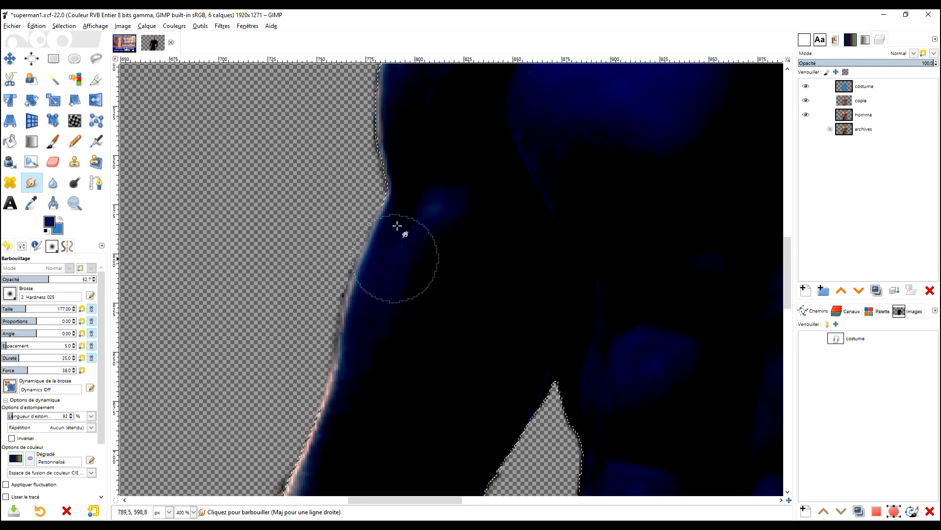
{"action": "mouse_move", "coordinate": [444, 261]}
{"action": "left_mouse_down"}
{"action": "mouse_move", "coordinate": [412, 275]}
{"action": "mouse_move", "coordinate": [490, 227]}
{"action": "left_mouse_up"}
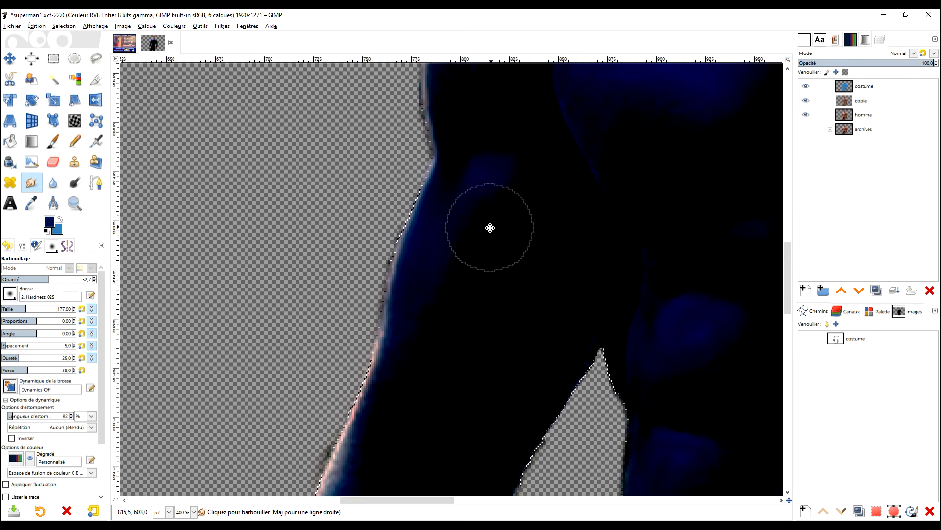
{"action": "left_click_drag", "start_coordinate": [480, 263], "coordinate": [546, 216]}
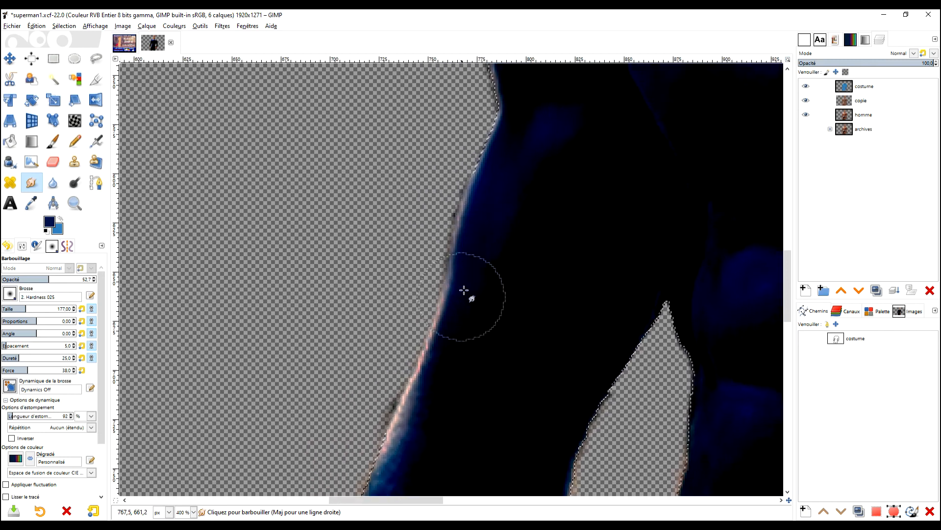
Step: Smooth the pale outer edge of the man's right forearm from below the elbow down toward the wrist
{"action": "left_click_drag", "start_coordinate": [487, 316], "coordinate": [513, 243]}
{"action": "left_click_drag", "start_coordinate": [454, 298], "coordinate": [432, 389]}
{"action": "left_click_drag", "start_coordinate": [474, 328], "coordinate": [506, 146]}
{"action": "left_click_drag", "start_coordinate": [430, 252], "coordinate": [411, 335]}
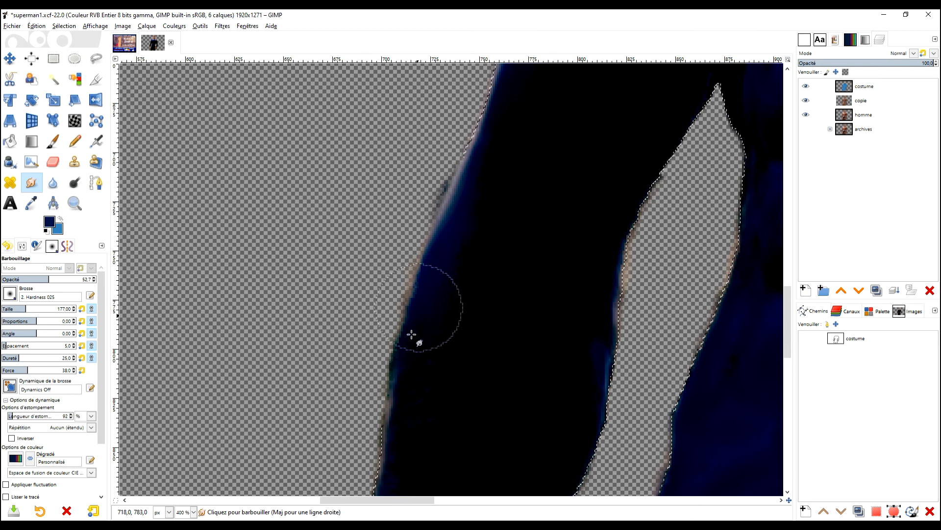
{"action": "left_click_drag", "start_coordinate": [493, 256], "coordinate": [513, 157]}
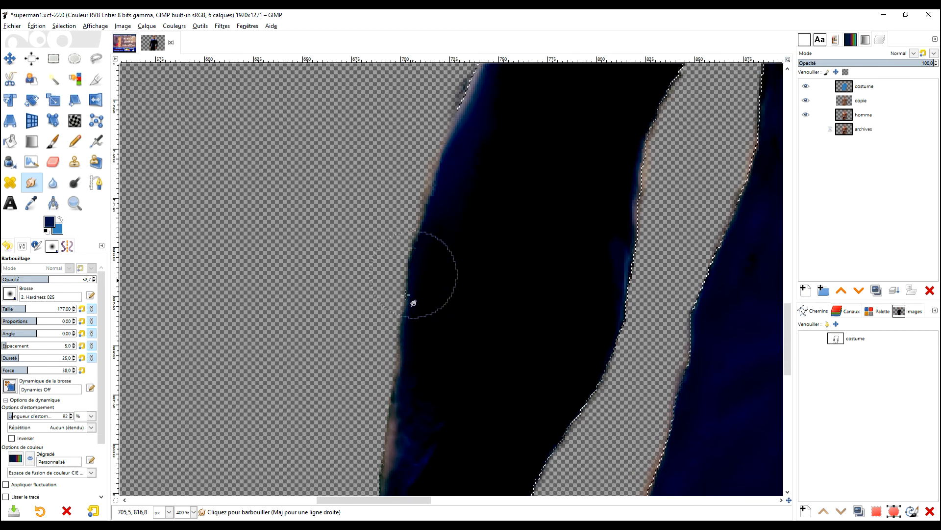
{"action": "left_click_drag", "start_coordinate": [472, 344], "coordinate": [496, 246]}
Step: Make the copie layer active and smudge the mottled blue patches just above the man's right wrist
{"action": "left_click", "coordinate": [878, 86]}
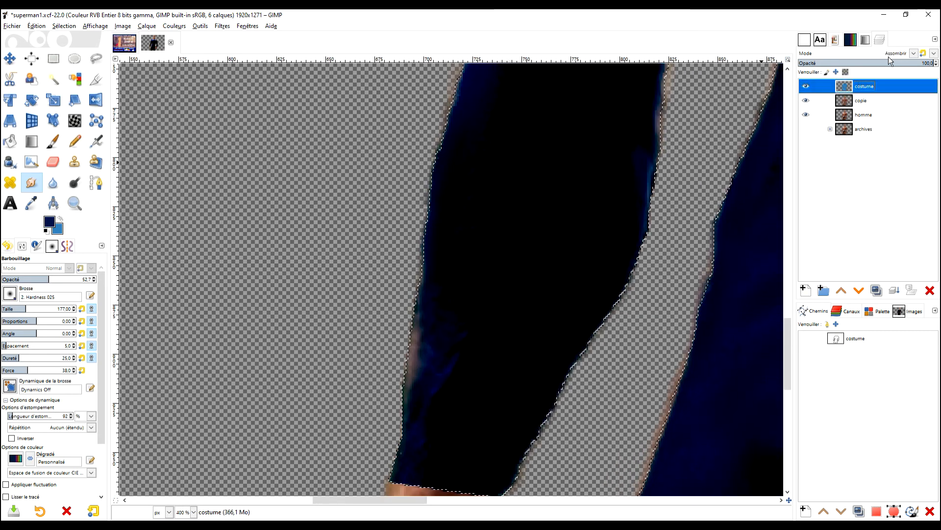
{"action": "left_click", "coordinate": [877, 100]}
{"action": "mouse_move", "coordinate": [473, 333]}
{"action": "left_mouse_down"}
{"action": "mouse_move", "coordinate": [488, 266]}
{"action": "mouse_move", "coordinate": [414, 334]}
{"action": "left_mouse_up"}
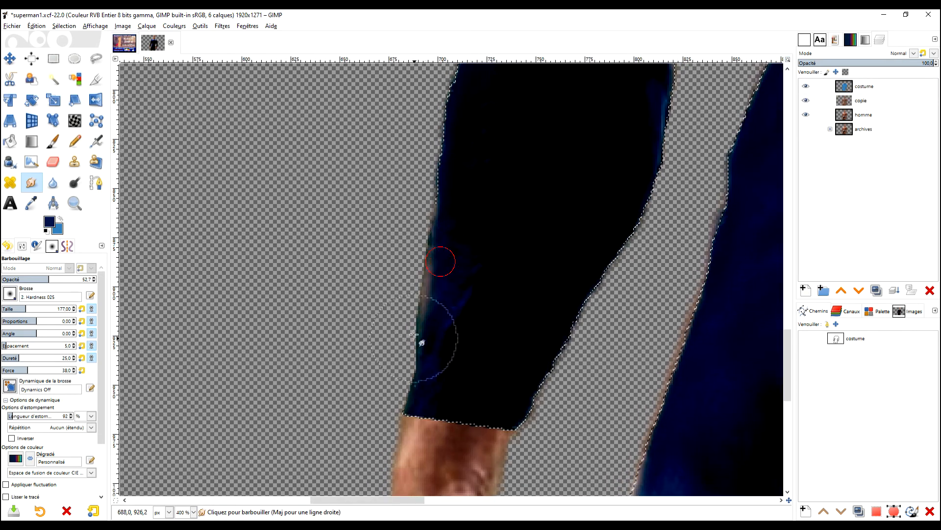
{"action": "left_click_drag", "start_coordinate": [426, 240], "coordinate": [471, 265]}
{"action": "left_click_drag", "start_coordinate": [414, 374], "coordinate": [434, 359]}
{"action": "left_click_drag", "start_coordinate": [516, 246], "coordinate": [356, 443]}
Step: Smudge the bright blue streak along the inner edge of the man's right forearm
{"action": "left_click_drag", "start_coordinate": [514, 319], "coordinate": [526, 207]}
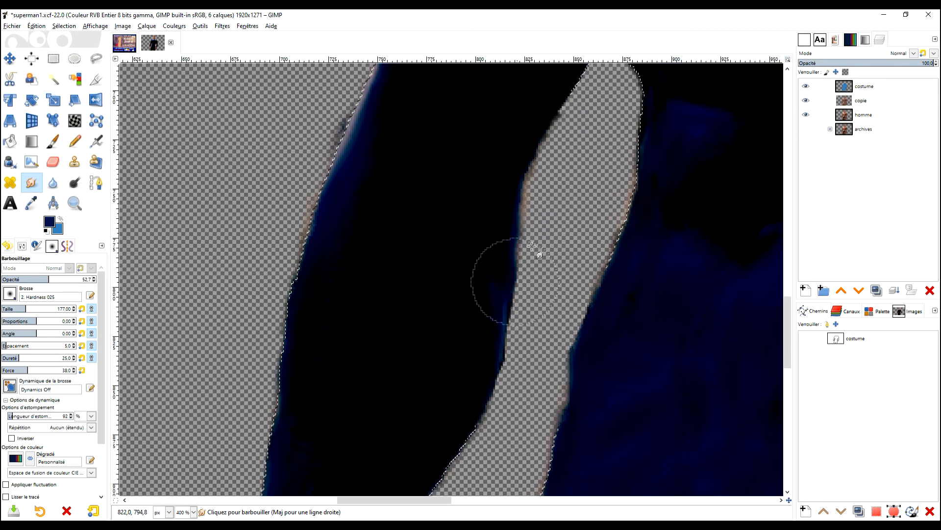
{"action": "left_click_drag", "start_coordinate": [602, 266], "coordinate": [588, 375]}
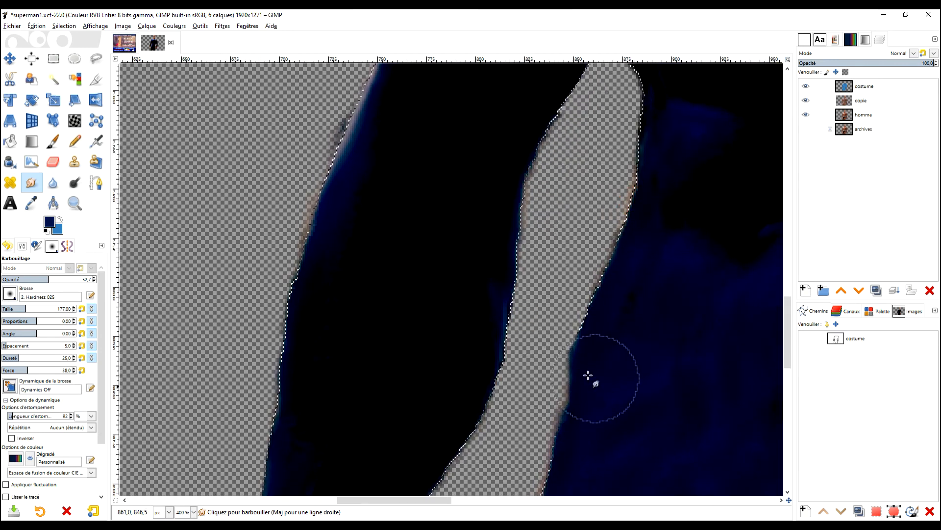
{"action": "scroll", "coordinate": [626, 405], "scroll_direction": "down", "scroll_amount": 5}
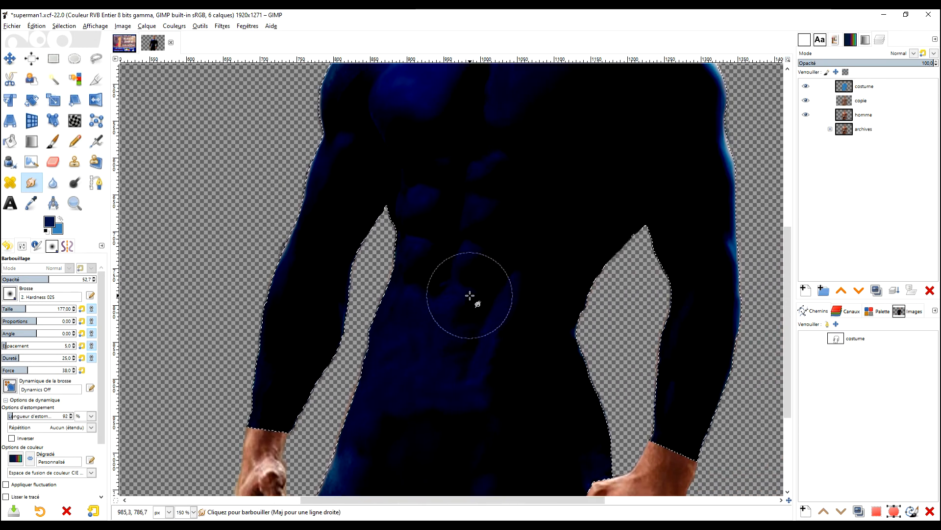
Step: Smudge the bright blue patch on the man's right hip so it blends into the dark costume
{"action": "scroll", "coordinate": [440, 200], "scroll_direction": "up", "scroll_amount": 2}
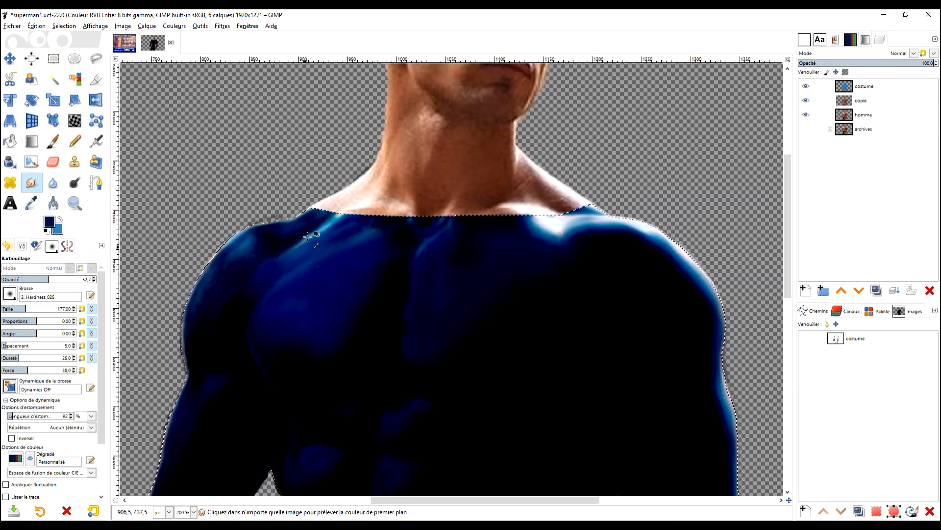
{"action": "scroll", "coordinate": [327, 238], "scroll_direction": "up", "scroll_amount": 5}
{"action": "mouse_move", "coordinate": [312, 216]}
{"action": "left_mouse_down"}
{"action": "mouse_move", "coordinate": [183, 301]}
{"action": "mouse_move", "coordinate": [363, 204]}
{"action": "mouse_move", "coordinate": [464, 126]}
{"action": "mouse_move", "coordinate": [429, 132]}
{"action": "mouse_move", "coordinate": [166, 333]}
{"action": "left_mouse_up"}
{"action": "scroll", "coordinate": [421, 397], "scroll_direction": "down", "scroll_amount": 3}
{"action": "scroll", "coordinate": [522, 189], "scroll_direction": "down", "scroll_amount": 5}
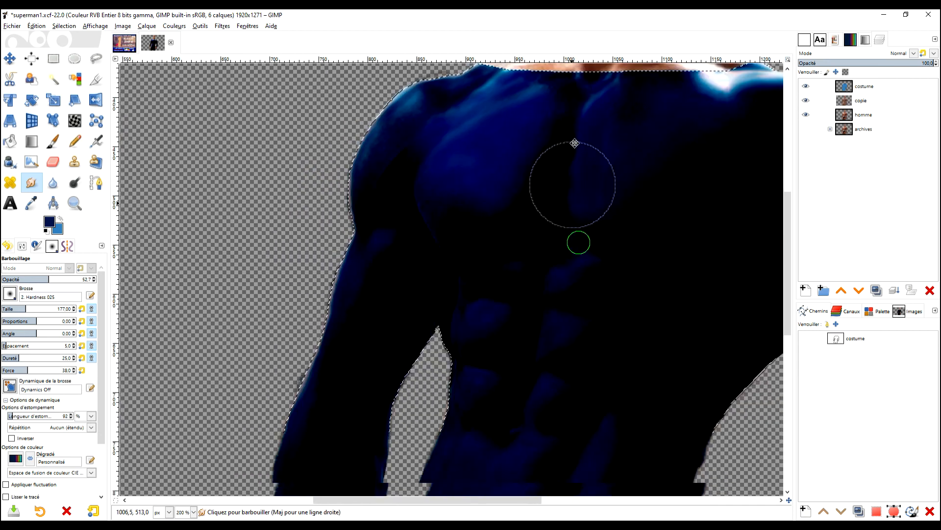
{"action": "scroll", "coordinate": [572, 254], "scroll_direction": "up", "scroll_amount": 5}
{"action": "left_click_drag", "start_coordinate": [409, 297], "coordinate": [568, 78]}
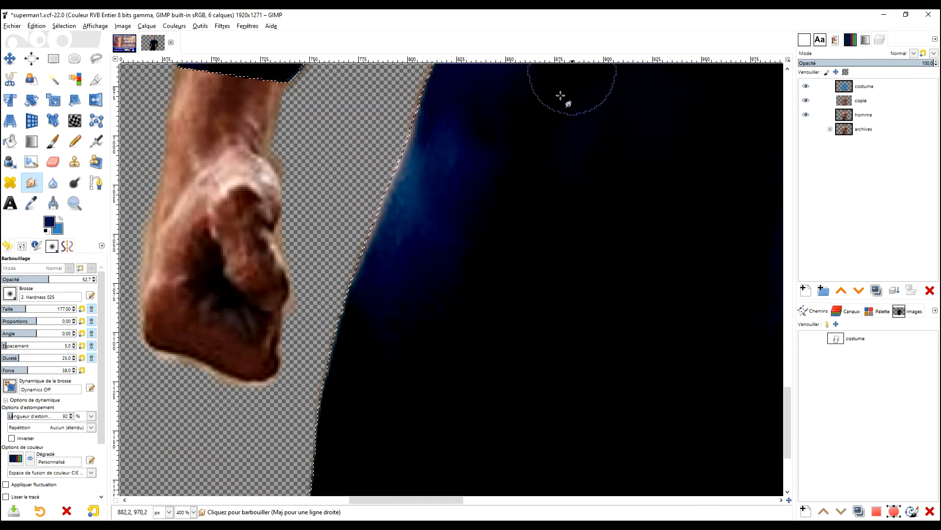
{"action": "mouse_move", "coordinate": [399, 162]}
{"action": "left_mouse_down"}
{"action": "mouse_move", "coordinate": [439, 139]}
{"action": "mouse_move", "coordinate": [405, 145]}
{"action": "mouse_move", "coordinate": [469, 111]}
{"action": "left_mouse_up"}
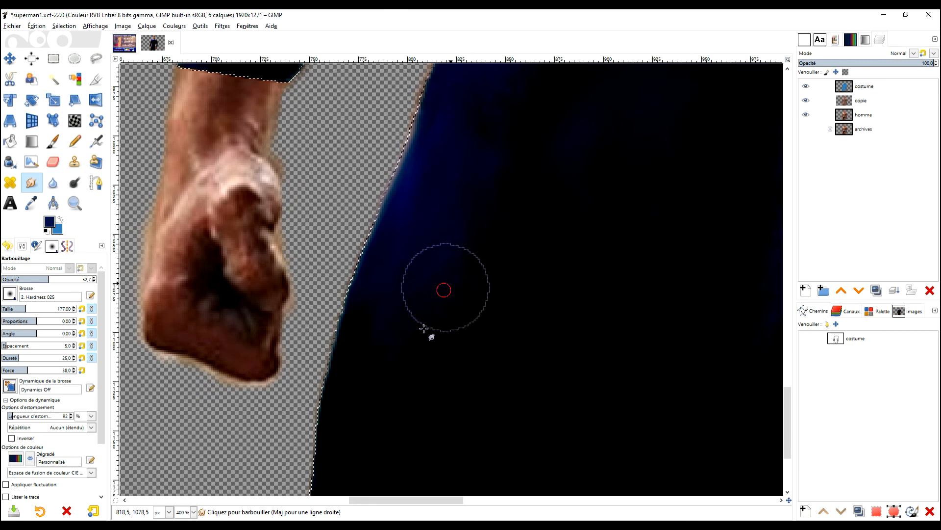
Step: Smudge the blue patch on the man's left hip beside his fist
{"action": "scroll", "coordinate": [598, 325], "scroll_direction": "down", "scroll_amount": 4}
{"action": "scroll", "coordinate": [555, 309], "scroll_direction": "up", "scroll_amount": 2}
{"action": "scroll", "coordinate": [529, 290], "scroll_direction": "down", "scroll_amount": 3}
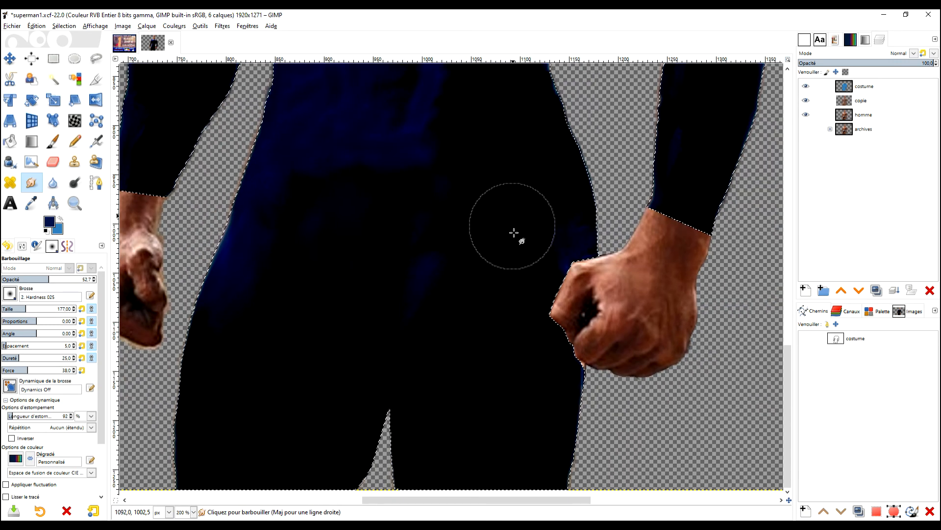
{"action": "scroll", "coordinate": [563, 231], "scroll_direction": "up", "scroll_amount": 2}
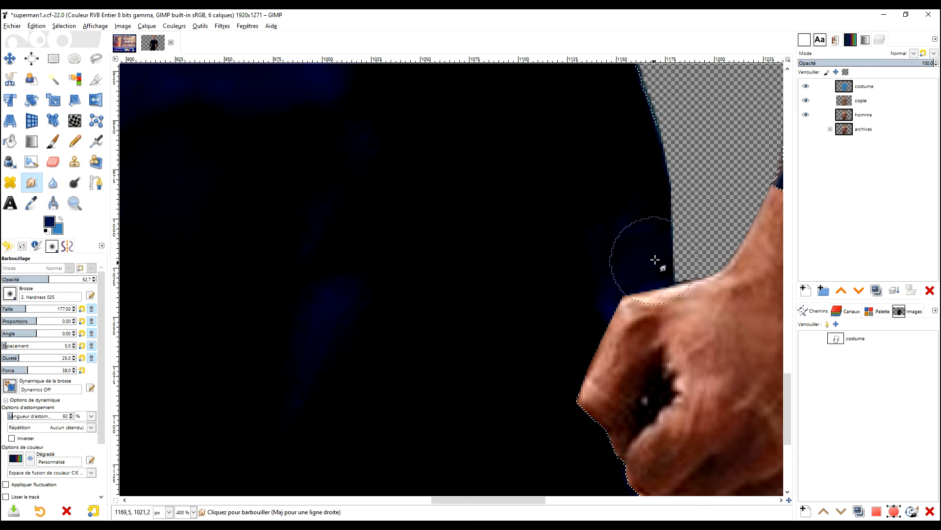
{"action": "scroll", "coordinate": [574, 259], "scroll_direction": "left", "scroll_amount": 6}
{"action": "scroll", "coordinate": [603, 294], "scroll_direction": "down", "scroll_amount": 3}
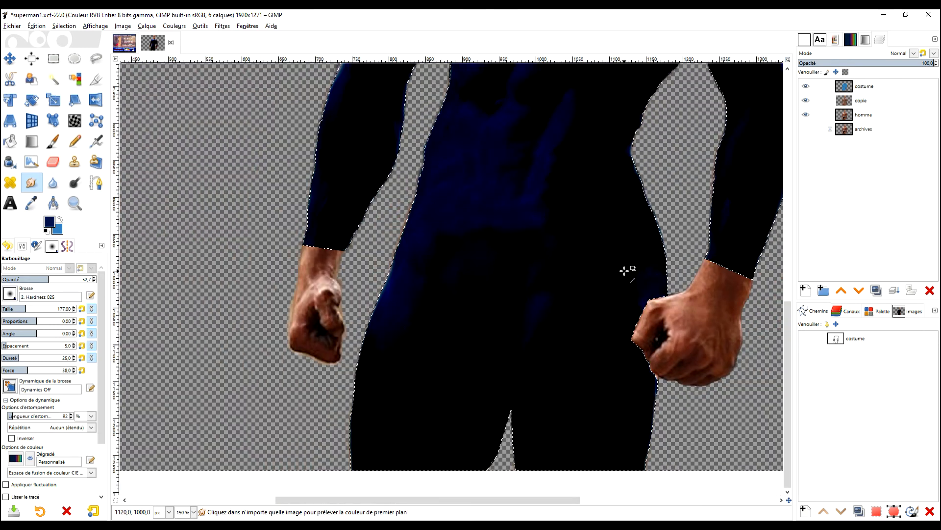
Step: Blend the lower end of the diagonal abdominal highlight into the lower belly
{"action": "scroll", "coordinate": [596, 291], "scroll_direction": "up", "scroll_amount": 4}
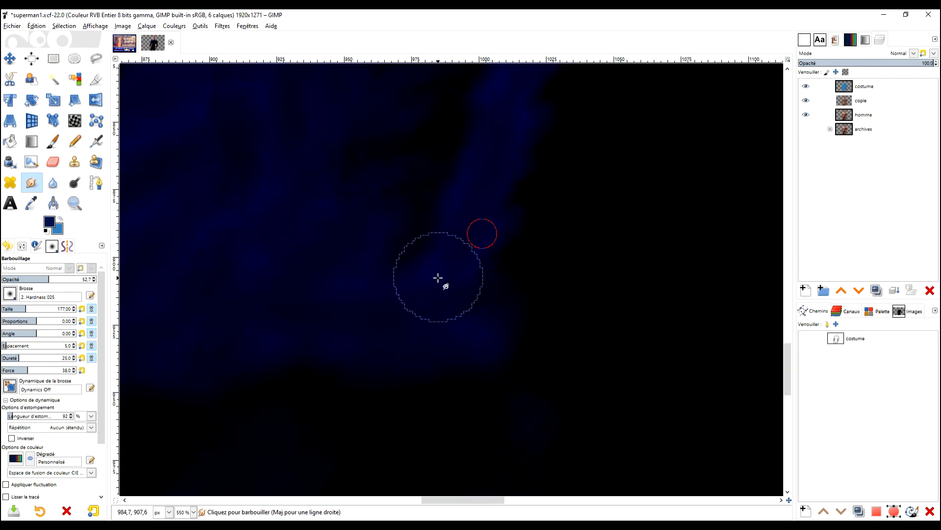
{"action": "scroll", "coordinate": [547, 288], "scroll_direction": "down", "scroll_amount": 2}
{"action": "scroll", "coordinate": [617, 339], "scroll_direction": "down", "scroll_amount": 3}
{"action": "scroll", "coordinate": [596, 337], "scroll_direction": "right", "scroll_amount": 3}
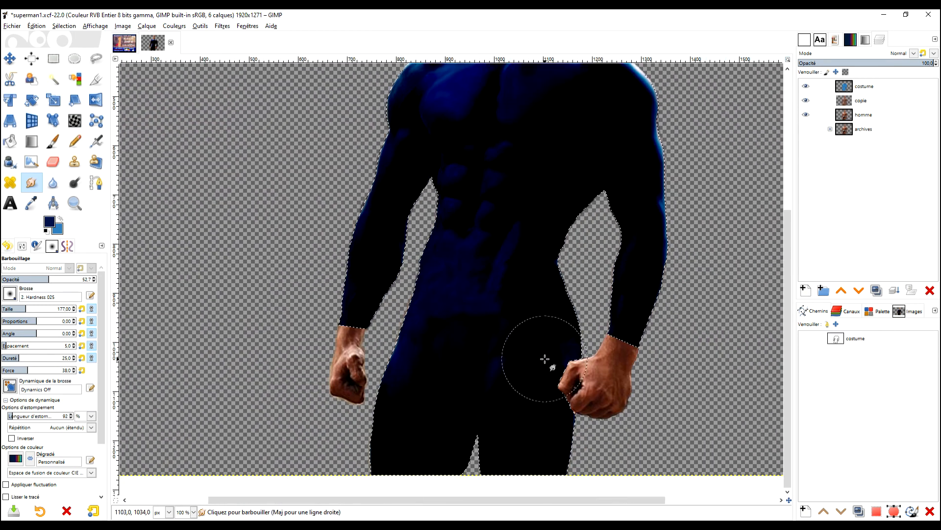
{"action": "left_click_drag", "start_coordinate": [545, 359], "coordinate": [562, 283]}
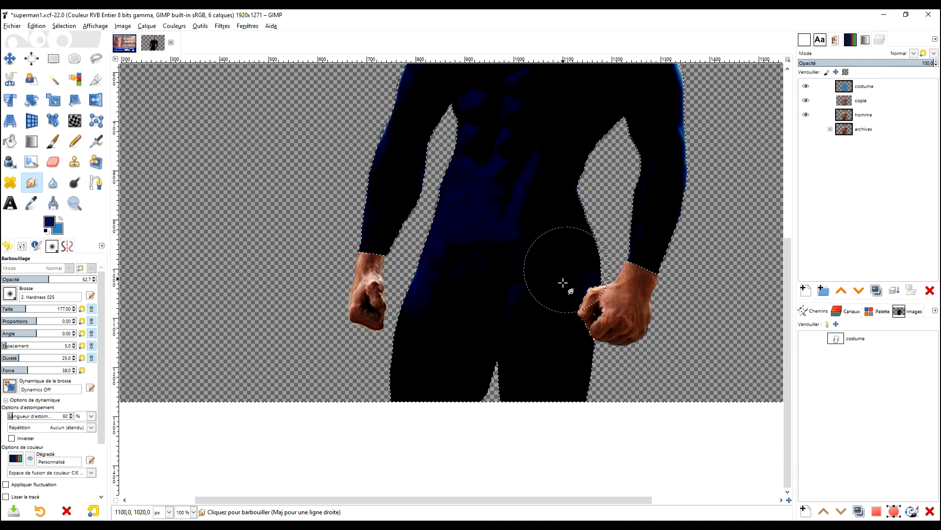
{"action": "scroll", "coordinate": [497, 277], "scroll_direction": "up", "scroll_amount": 4}
{"action": "scroll", "coordinate": [557, 234], "scroll_direction": "down", "scroll_amount": 1}
{"action": "left_click_drag", "start_coordinate": [619, 227], "coordinate": [591, 290]}
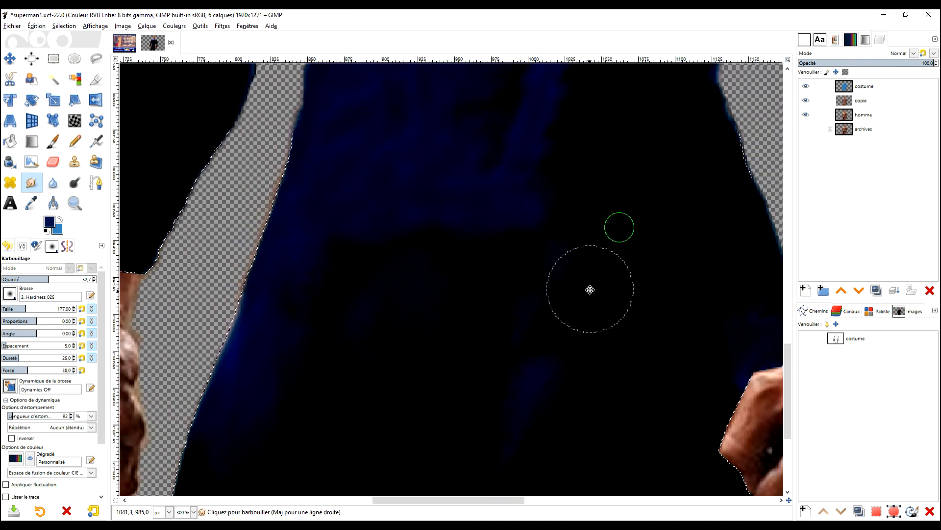
Step: Hide the costume layer, clone lighter skin over the dark band across the lower belly on the copie layer, and show the costume again
{"action": "left_click", "coordinate": [807, 87]}
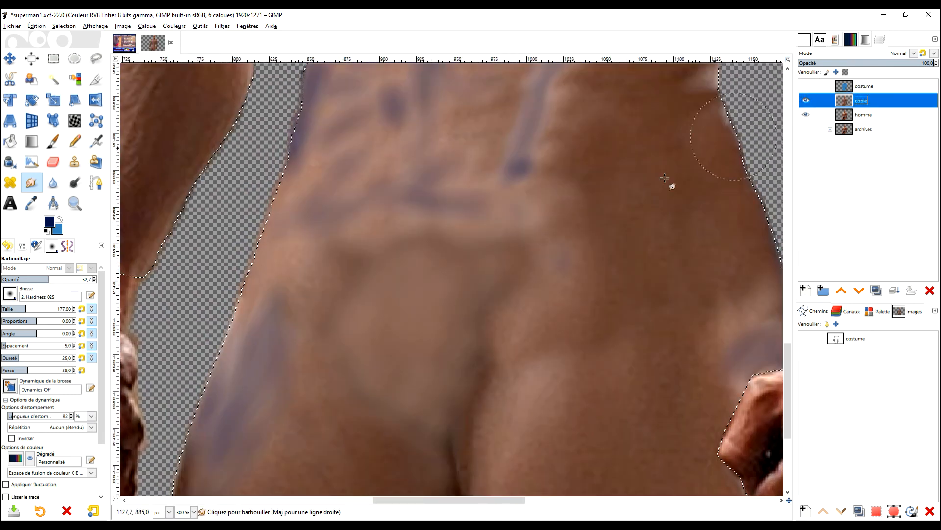
{"action": "left_click", "coordinate": [806, 87]}
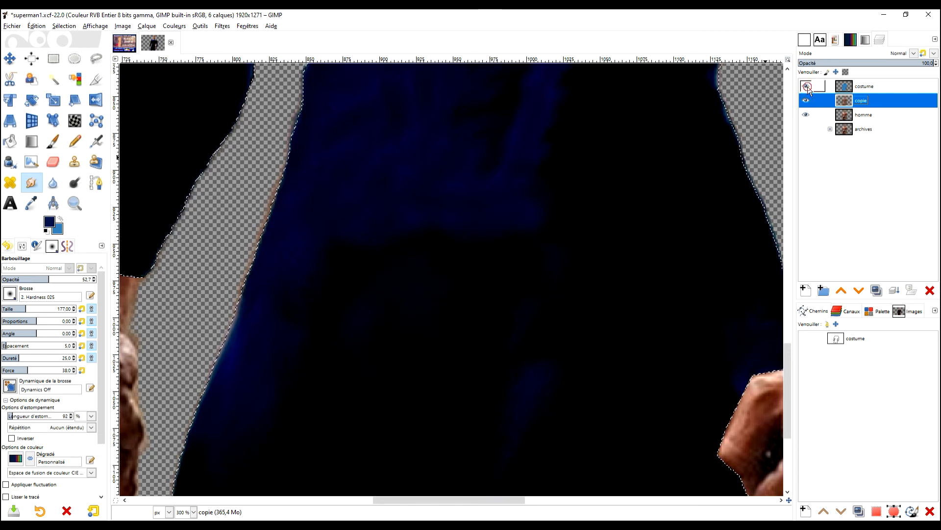
{"action": "left_click", "coordinate": [807, 86]}
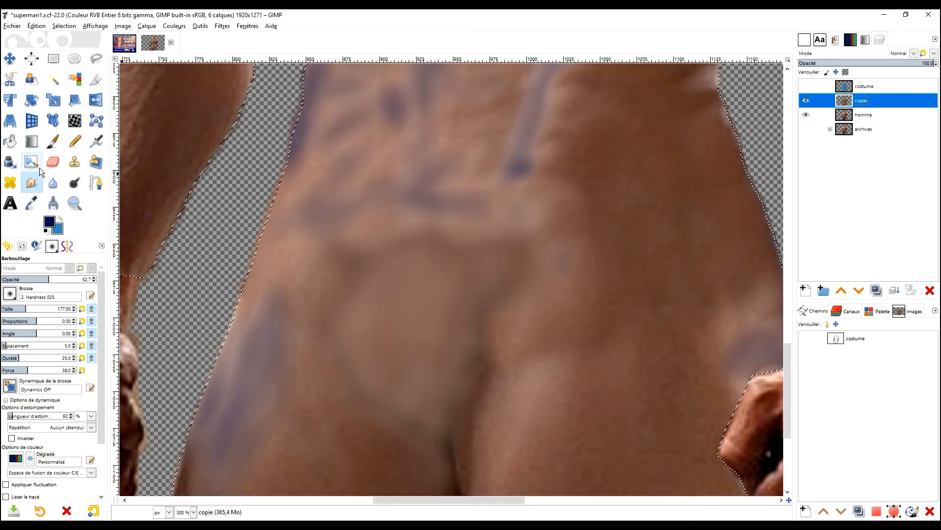
{"action": "left_click", "coordinate": [528, 215], "text": "ctrl"}
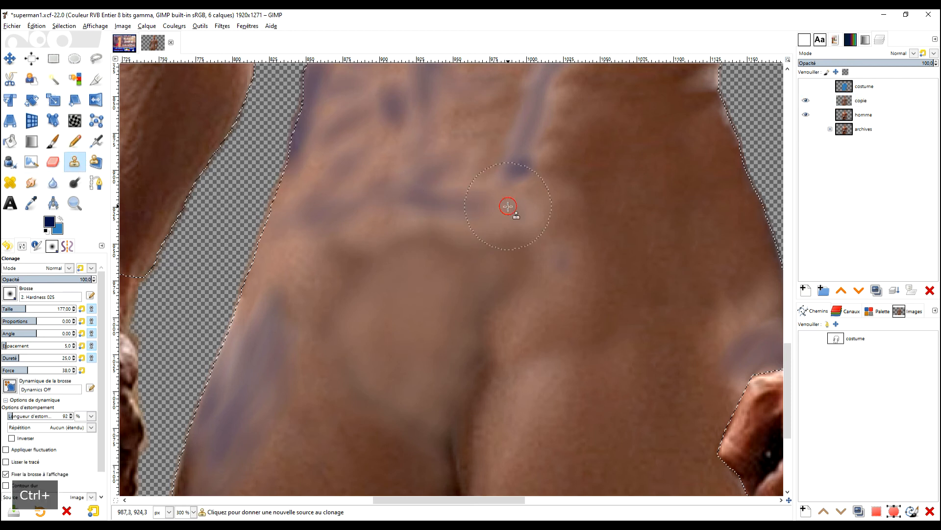
{"action": "mouse_move", "coordinate": [446, 246]}
{"action": "left_mouse_down"}
{"action": "mouse_move", "coordinate": [498, 248]}
{"action": "mouse_move", "coordinate": [463, 272]}
{"action": "mouse_move", "coordinate": [440, 247]}
{"action": "left_mouse_up"}
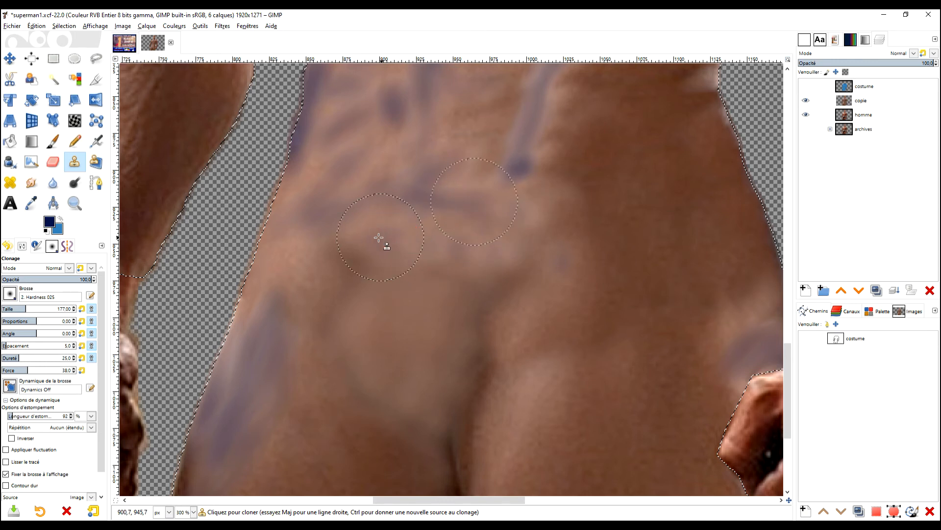
{"action": "scroll", "coordinate": [539, 225], "scroll_direction": "down", "scroll_amount": 3}
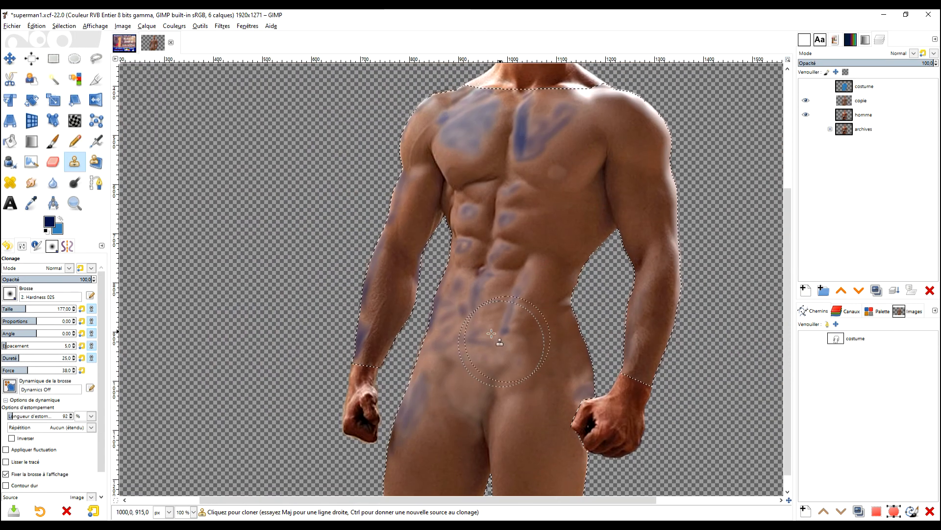
{"action": "left_click", "coordinate": [802, 88]}
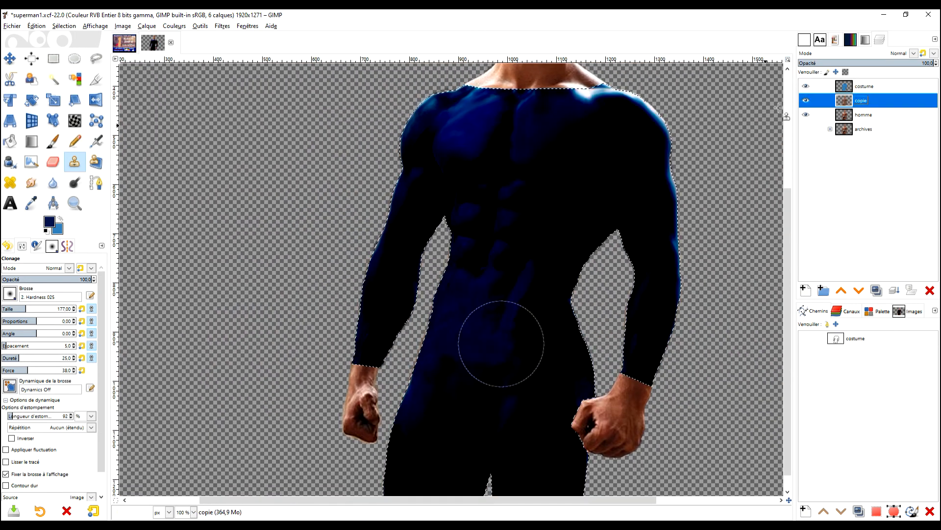
Step: With the costume layer temporarily hidden, clone lower-belly skin over the dark areas toward the groin and the man's left upper thigh
{"action": "scroll", "coordinate": [540, 326], "scroll_direction": "up", "scroll_amount": 3}
{"action": "left_click_drag", "start_coordinate": [502, 341], "coordinate": [562, 139]}
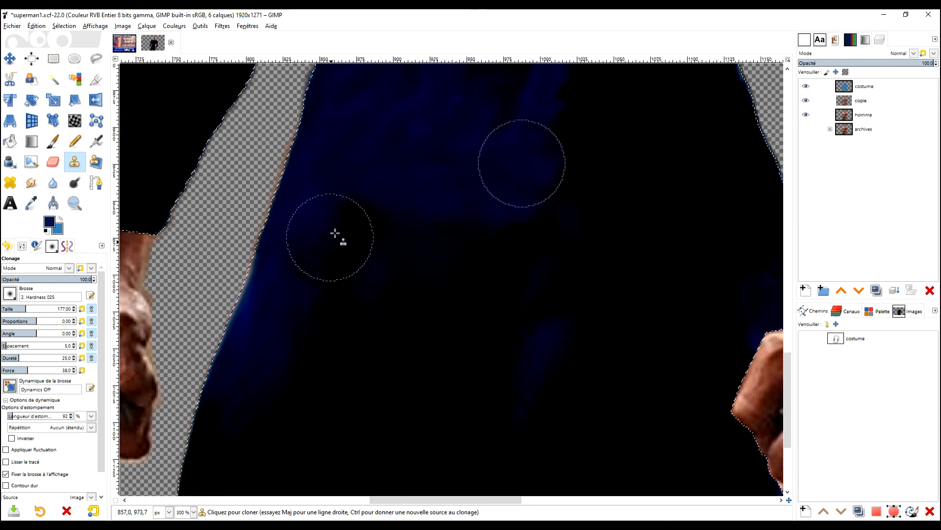
{"action": "left_click", "coordinate": [806, 86]}
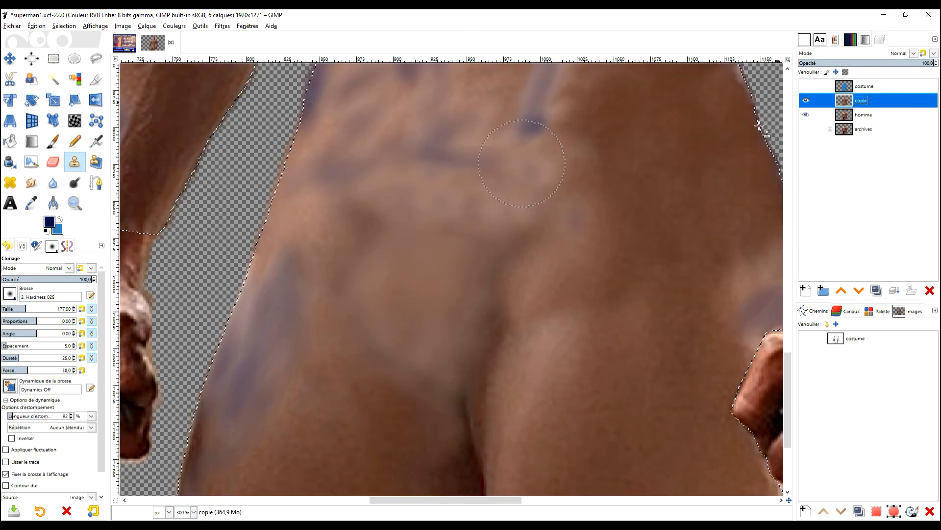
{"action": "left_click", "coordinate": [520, 180], "text": "ctrl"}
{"action": "left_click_drag", "start_coordinate": [524, 222], "coordinate": [529, 251]}
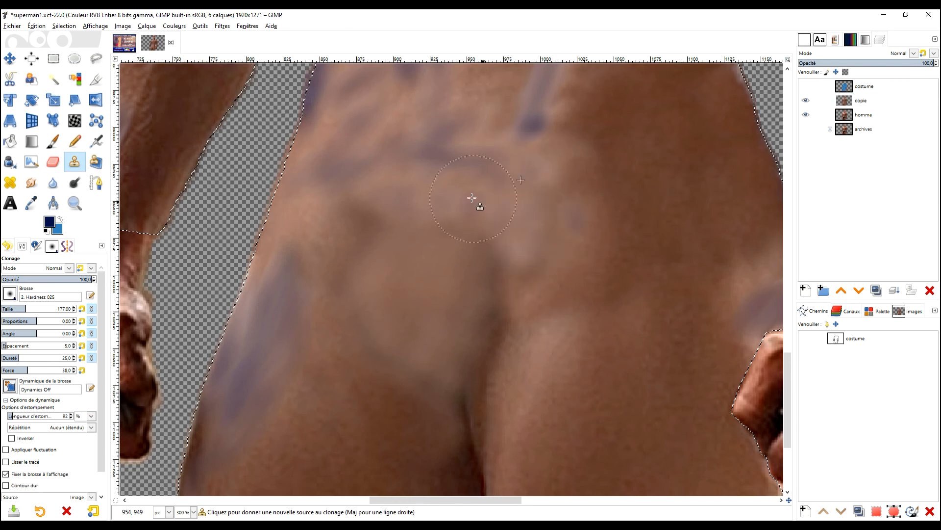
{"action": "left_click", "coordinate": [521, 180], "text": "ctrl"}
{"action": "mouse_move", "coordinate": [363, 197]}
{"action": "left_mouse_down"}
{"action": "mouse_move", "coordinate": [345, 221]}
{"action": "mouse_move", "coordinate": [379, 202]}
{"action": "left_mouse_up"}
{"action": "left_click_drag", "start_coordinate": [504, 221], "coordinate": [535, 277]}
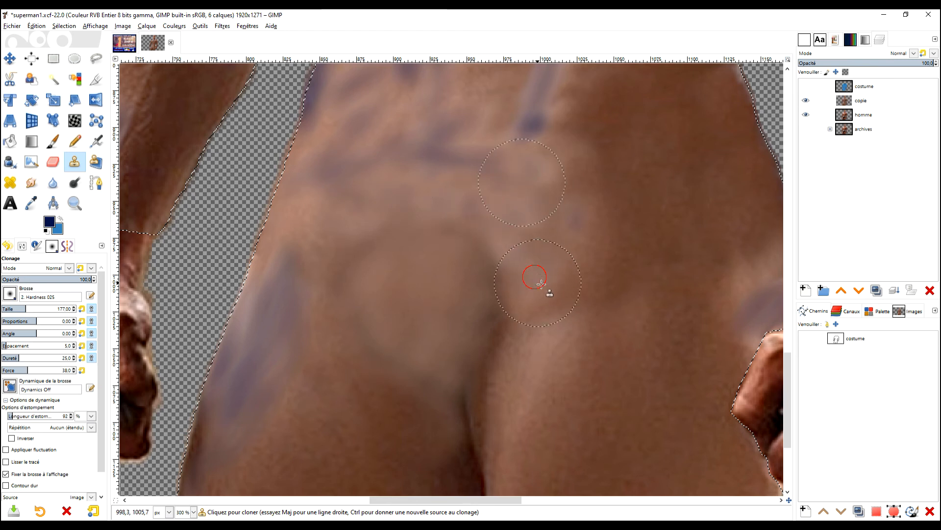
{"action": "left_click", "coordinate": [807, 87]}
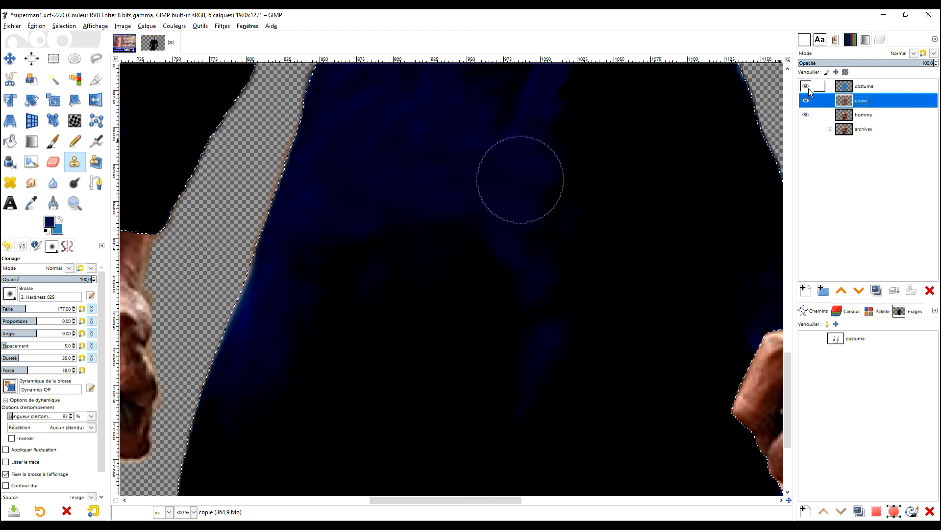
{"action": "scroll", "coordinate": [548, 298], "scroll_direction": "down", "scroll_amount": 1}
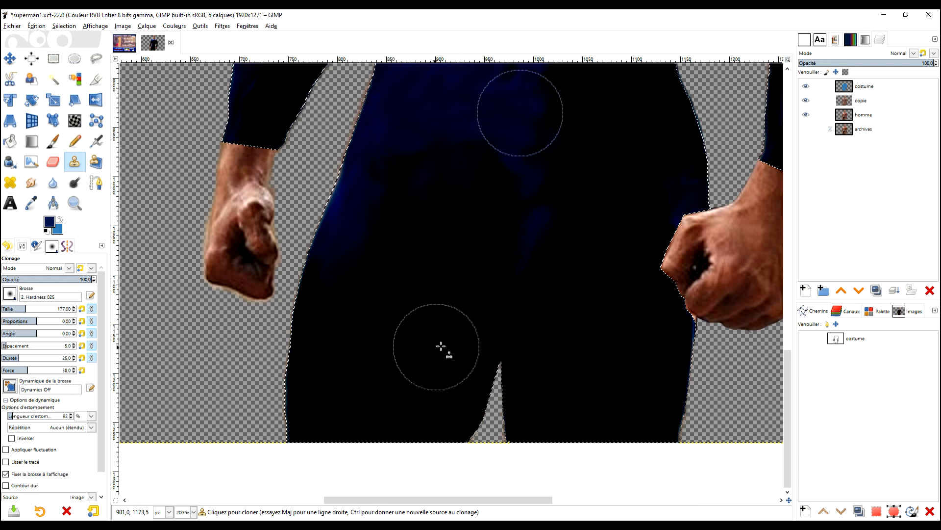
Step: With the costume layer hidden, clone thigh skin over the uneven tones on the man's upper right thigh on the copie layer
{"action": "left_click", "coordinate": [807, 87]}
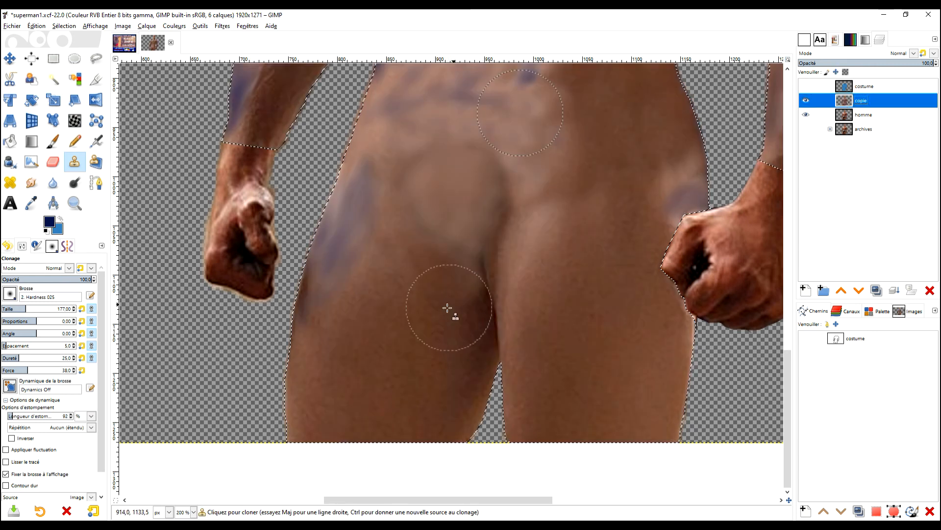
{"action": "left_click", "coordinate": [330, 374], "text": "ctrl"}
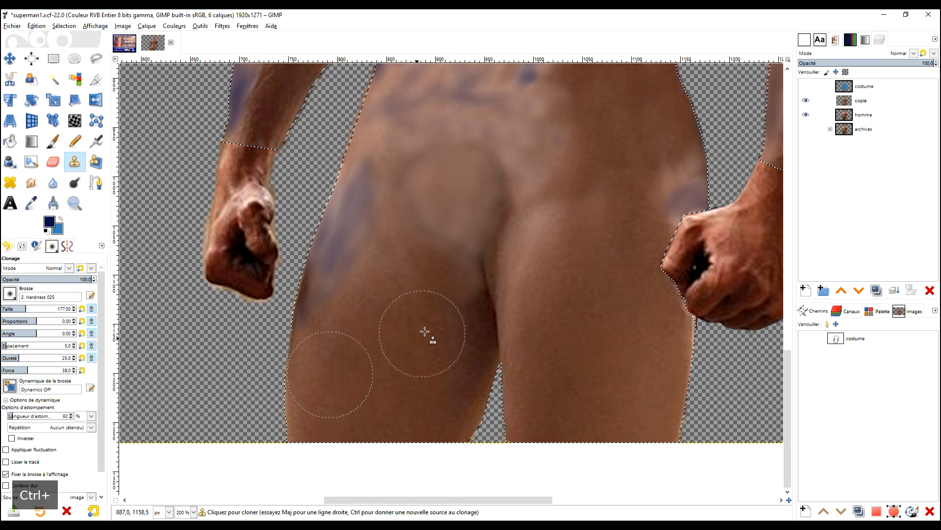
{"action": "mouse_move", "coordinate": [426, 288]}
{"action": "left_mouse_down"}
{"action": "mouse_move", "coordinate": [431, 346]}
{"action": "mouse_move", "coordinate": [472, 308]}
{"action": "mouse_move", "coordinate": [405, 257]}
{"action": "mouse_move", "coordinate": [437, 318]}
{"action": "mouse_move", "coordinate": [436, 361]}
{"action": "mouse_move", "coordinate": [406, 315]}
{"action": "mouse_move", "coordinate": [391, 380]}
{"action": "mouse_move", "coordinate": [366, 294]}
{"action": "mouse_move", "coordinate": [357, 382]}
{"action": "mouse_move", "coordinate": [362, 311]}
{"action": "mouse_move", "coordinate": [415, 366]}
{"action": "left_mouse_up"}
{"action": "key", "text": "ctrl+z"}
{"action": "left_click", "coordinate": [425, 275]}
{"action": "left_click", "coordinate": [416, 366], "text": "ctrl"}
{"action": "left_click_drag", "start_coordinate": [376, 286], "coordinate": [381, 345]}
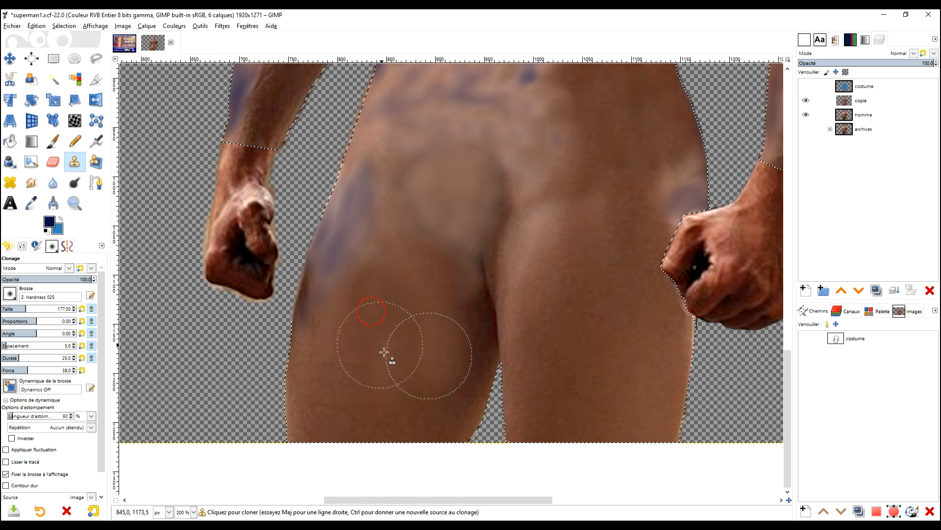
Step: Clone lighter skin from the man's left upper thigh onto his right thigh and reduce the Clone tool's opacity to 52.7
{"action": "left_click", "coordinate": [526, 250], "text": "ctrl"}
{"action": "left_click", "coordinate": [413, 304]}
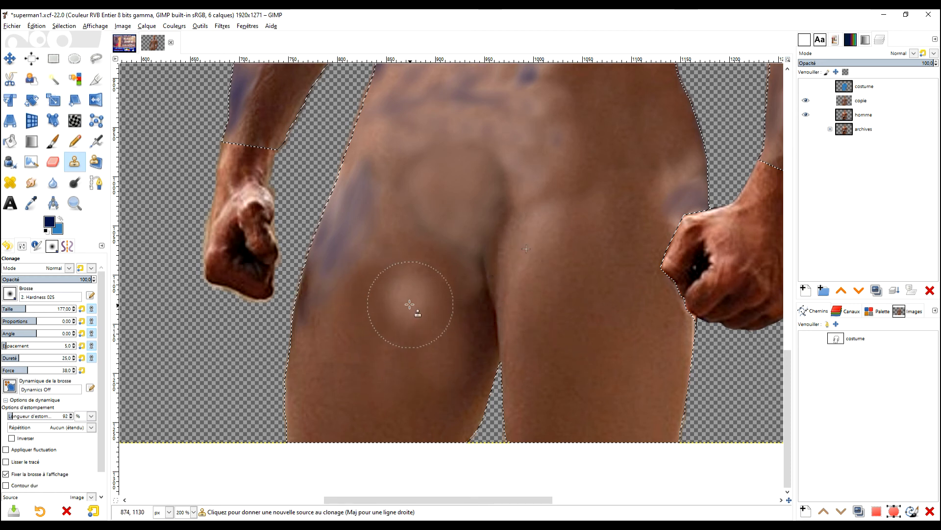
{"action": "left_click", "coordinate": [49, 279]}
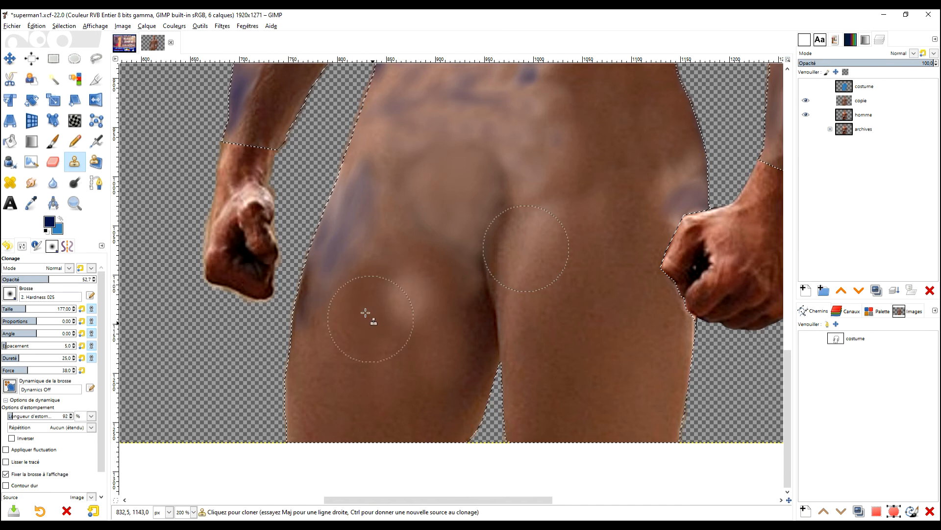
{"action": "left_click", "coordinate": [806, 100]}
{"action": "left_click", "coordinate": [806, 86]}
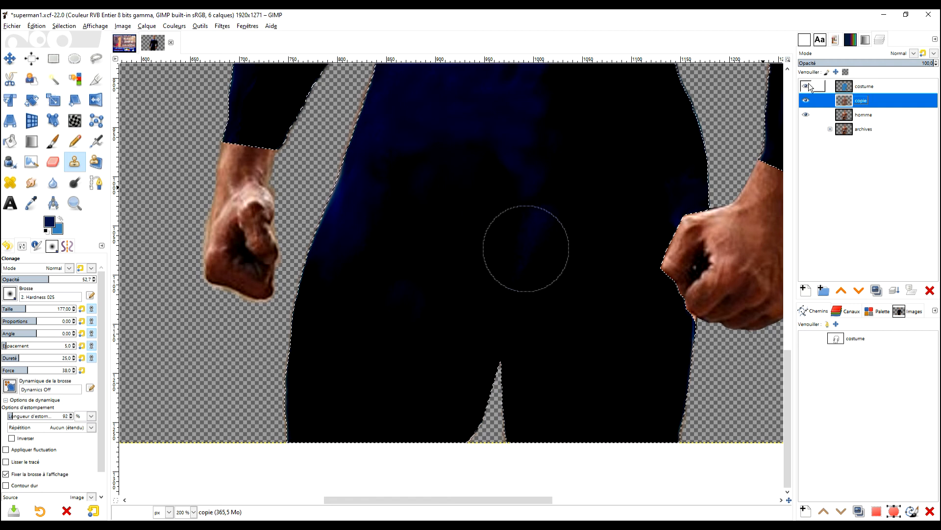
Step: Hide the costume layer and clone semi-transparent lighter skin along the outer and middle right thigh down to the image's lower edge
{"action": "left_click", "coordinate": [809, 85]}
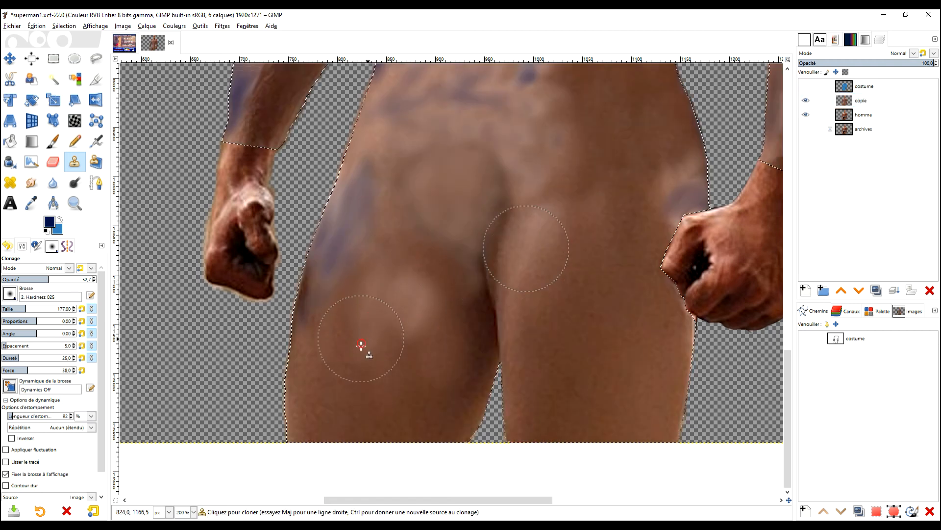
{"action": "left_click_drag", "start_coordinate": [351, 388], "coordinate": [341, 440]}
{"action": "left_click_drag", "start_coordinate": [335, 320], "coordinate": [324, 433]}
{"action": "left_click_drag", "start_coordinate": [313, 357], "coordinate": [308, 435]}
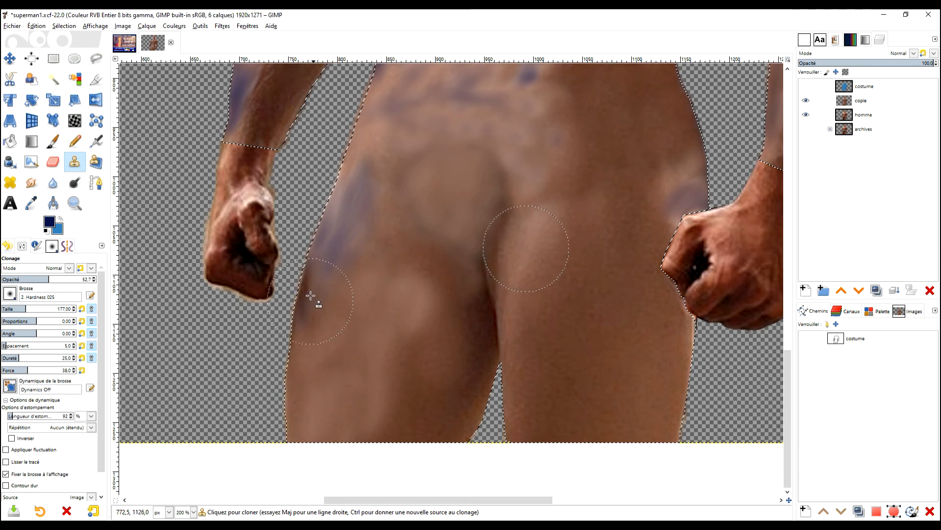
{"action": "left_click_drag", "start_coordinate": [310, 295], "coordinate": [311, 326]}
{"action": "mouse_move", "coordinate": [429, 276]}
{"action": "left_mouse_down"}
{"action": "mouse_move", "coordinate": [468, 325]}
{"action": "mouse_move", "coordinate": [434, 352]}
{"action": "mouse_move", "coordinate": [414, 342]}
{"action": "mouse_move", "coordinate": [384, 448]}
{"action": "left_mouse_up"}
{"action": "mouse_move", "coordinate": [346, 322]}
{"action": "left_mouse_down"}
{"action": "mouse_move", "coordinate": [345, 417]}
{"action": "mouse_move", "coordinate": [354, 446]}
{"action": "left_mouse_up"}
{"action": "left_click_drag", "start_coordinate": [396, 308], "coordinate": [368, 443]}
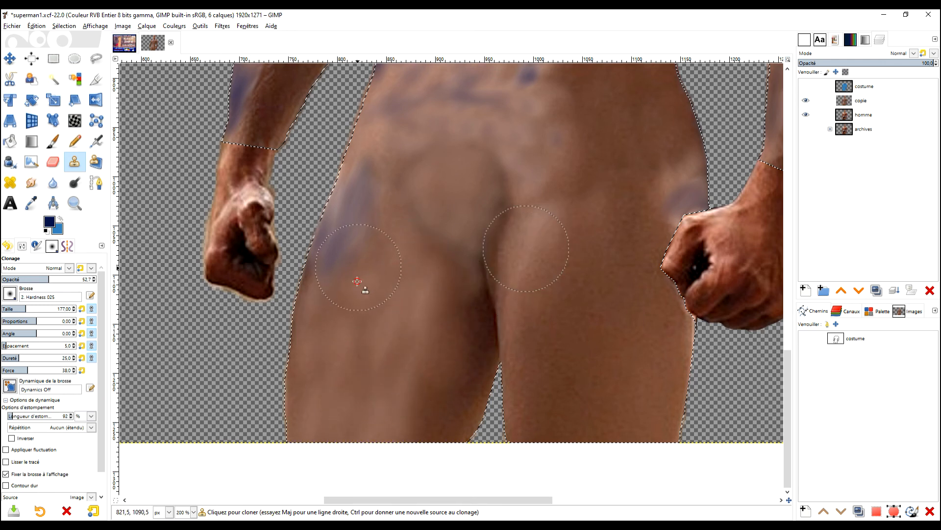
Step: Even out the right thigh's tones below the blue hip patch with more cloned skin, and show the costume layer again
{"action": "left_click_drag", "start_coordinate": [380, 305], "coordinate": [351, 405]}
{"action": "left_click_drag", "start_coordinate": [348, 299], "coordinate": [343, 307]}
{"action": "left_click_drag", "start_coordinate": [332, 312], "coordinate": [329, 328]}
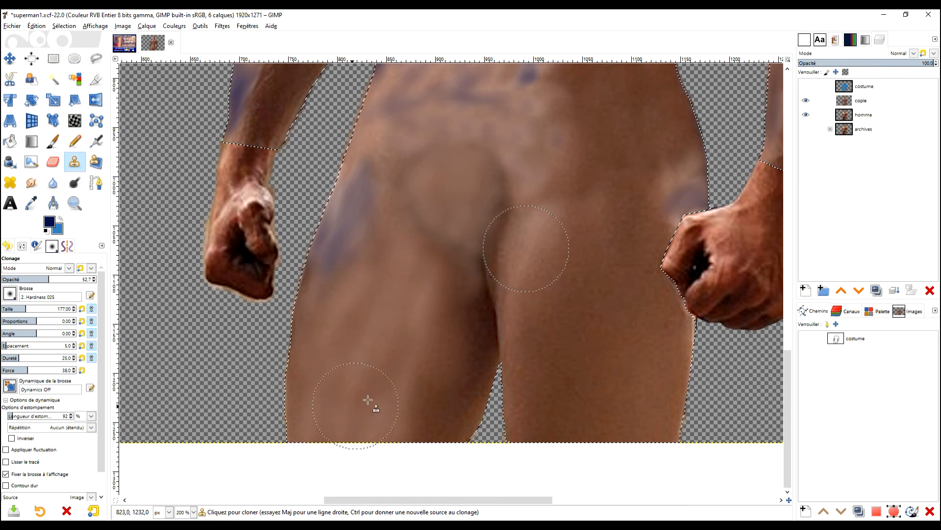
{"action": "left_click", "coordinate": [405, 353]}
{"action": "left_click_drag", "start_coordinate": [381, 303], "coordinate": [372, 330]}
{"action": "left_click", "coordinate": [330, 427]}
{"action": "left_click_drag", "start_coordinate": [368, 294], "coordinate": [333, 375]}
{"action": "left_click", "coordinate": [319, 425]}
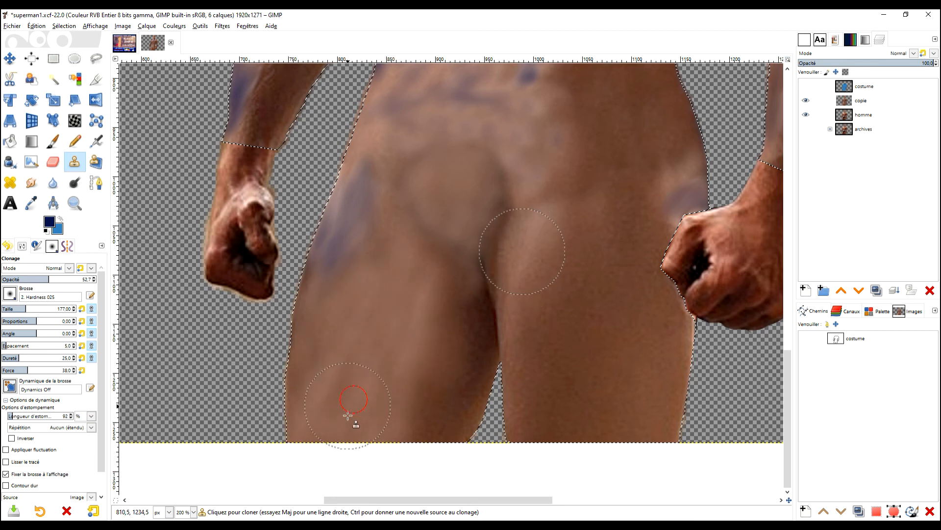
{"action": "left_click", "coordinate": [808, 85]}
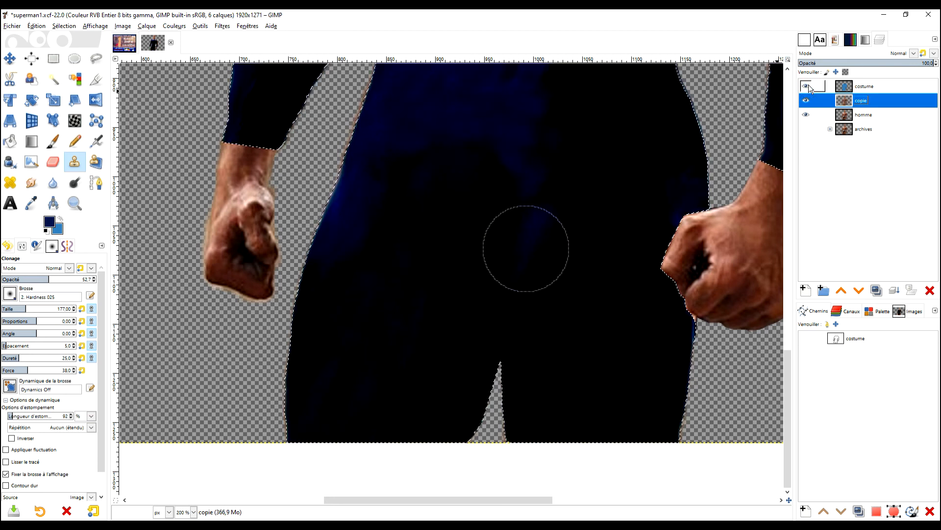
Step: With the costume layer temporarily hidden, clone lighter skin down the middle of the man's lower right thigh
{"action": "left_click_drag", "start_coordinate": [530, 346], "coordinate": [516, 281]}
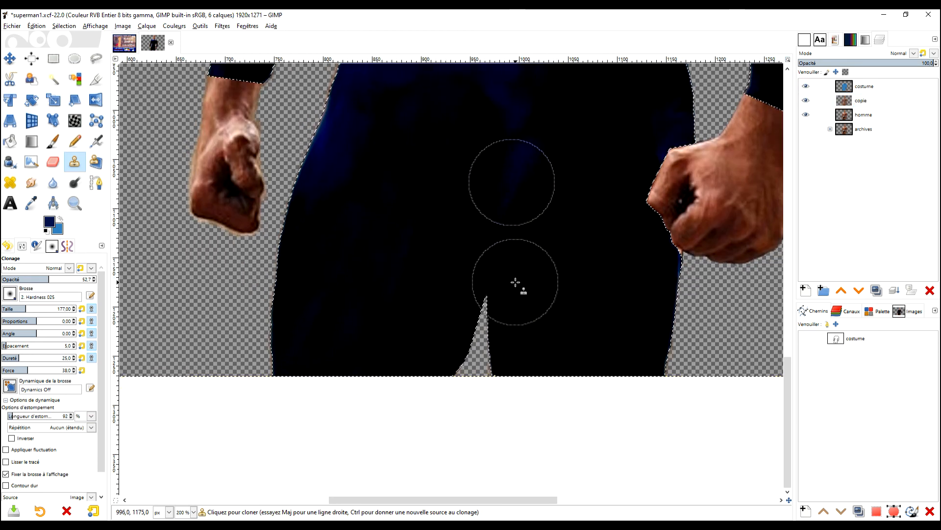
{"action": "left_click", "coordinate": [805, 86]}
{"action": "left_click_drag", "start_coordinate": [436, 278], "coordinate": [405, 361]}
{"action": "left_click_drag", "start_coordinate": [423, 267], "coordinate": [380, 390]}
{"action": "left_click_drag", "start_coordinate": [382, 307], "coordinate": [374, 358]}
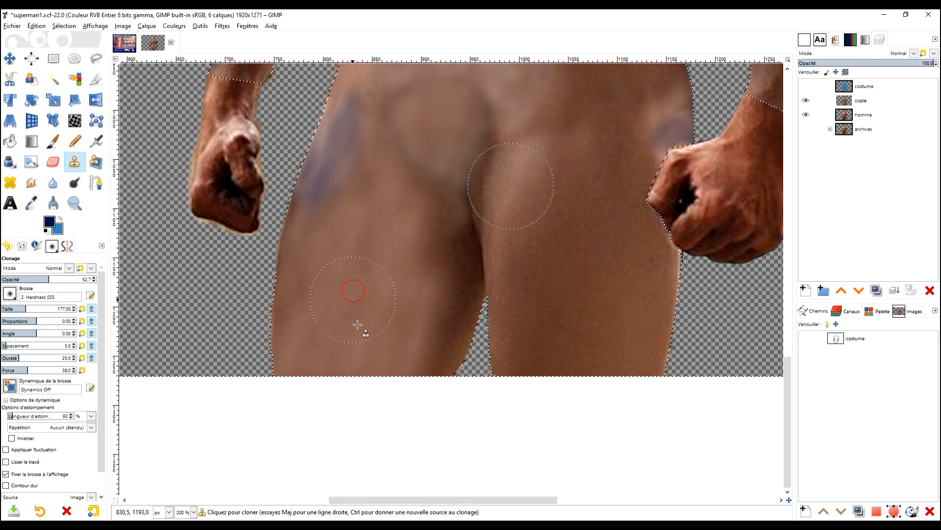
{"action": "left_click_drag", "start_coordinate": [524, 218], "coordinate": [494, 267]}
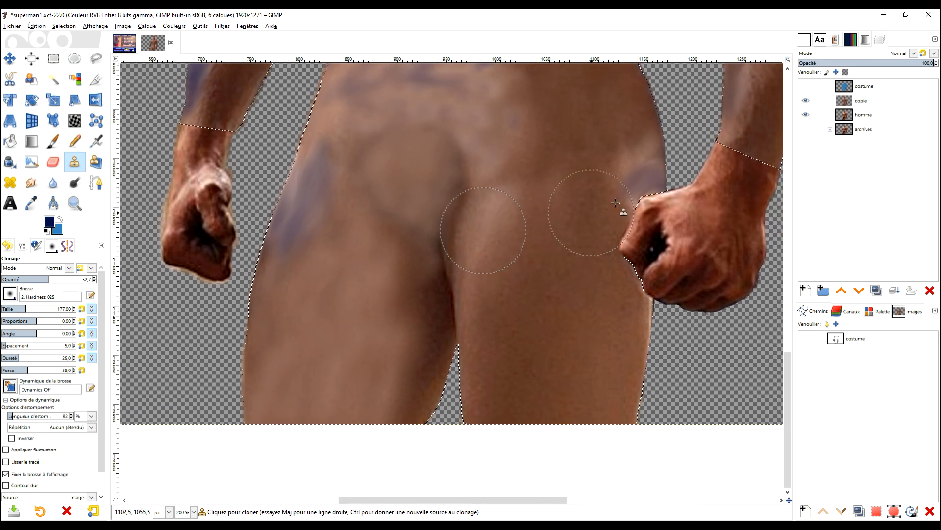
{"action": "left_click_drag", "start_coordinate": [606, 295], "coordinate": [537, 263]}
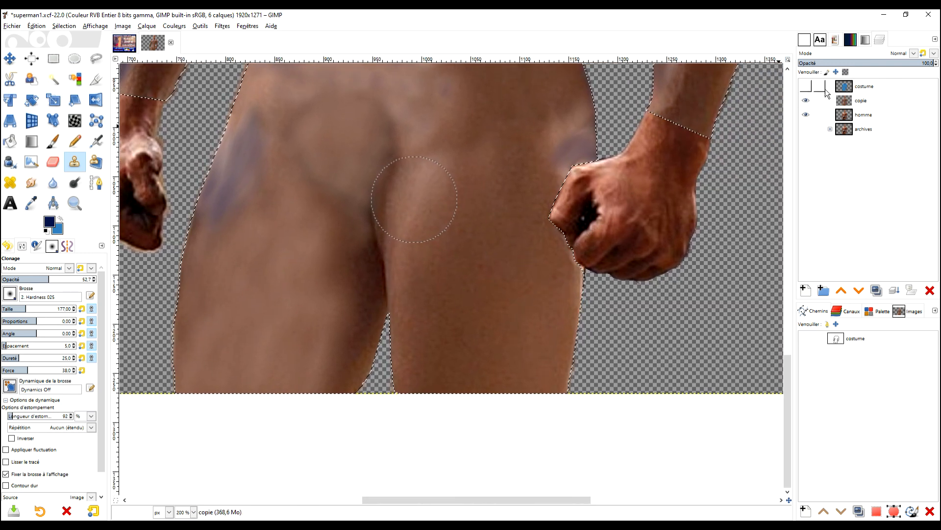
{"action": "left_click", "coordinate": [862, 100]}
{"action": "left_click", "coordinate": [806, 86]}
Step: Clear the costume-shaped selection using the Rectangle Select tool and bring the whole figure into view
{"action": "key", "text": "1"}
{"action": "scroll", "coordinate": [500, 346], "scroll_direction": "down", "scroll_amount": 2}
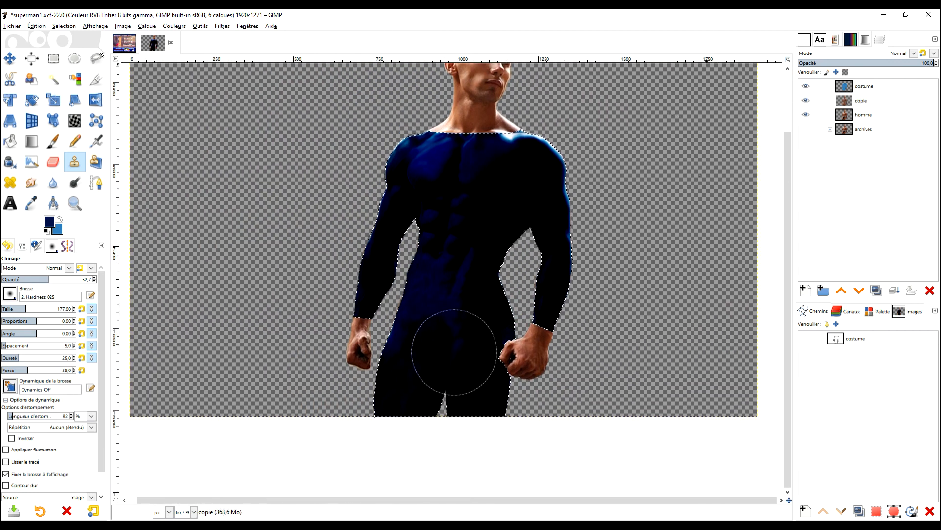
{"action": "left_click", "coordinate": [53, 58]}
{"action": "left_click", "coordinate": [291, 158]}
{"action": "left_click_drag", "start_coordinate": [533, 192], "coordinate": [525, 259]}
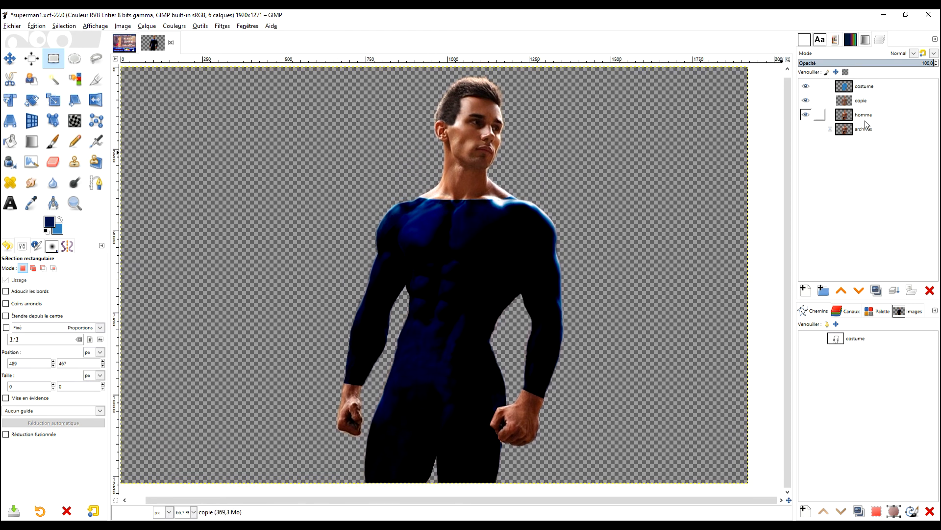
Step: Expand the archives group and examine its layers and the homme layer, toggling homme's visibility
{"action": "left_click", "coordinate": [831, 129]}
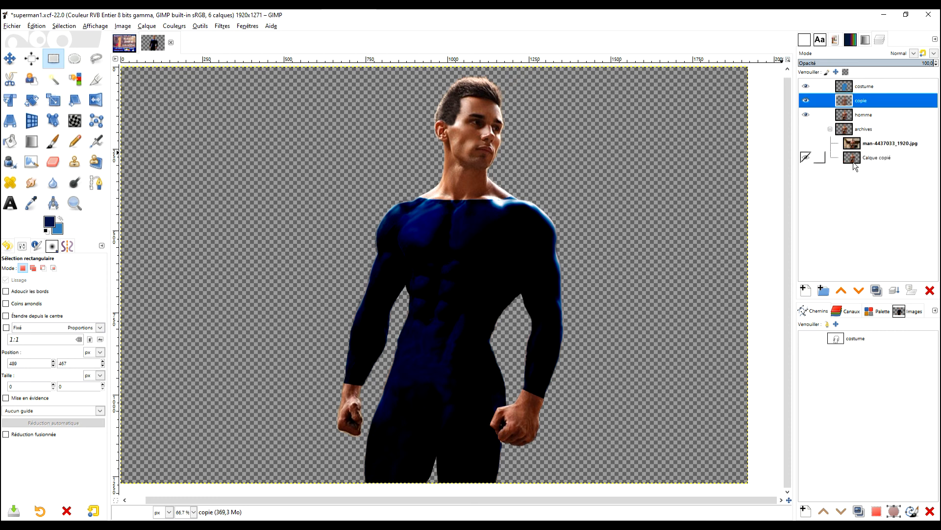
{"action": "left_click", "coordinate": [855, 161]}
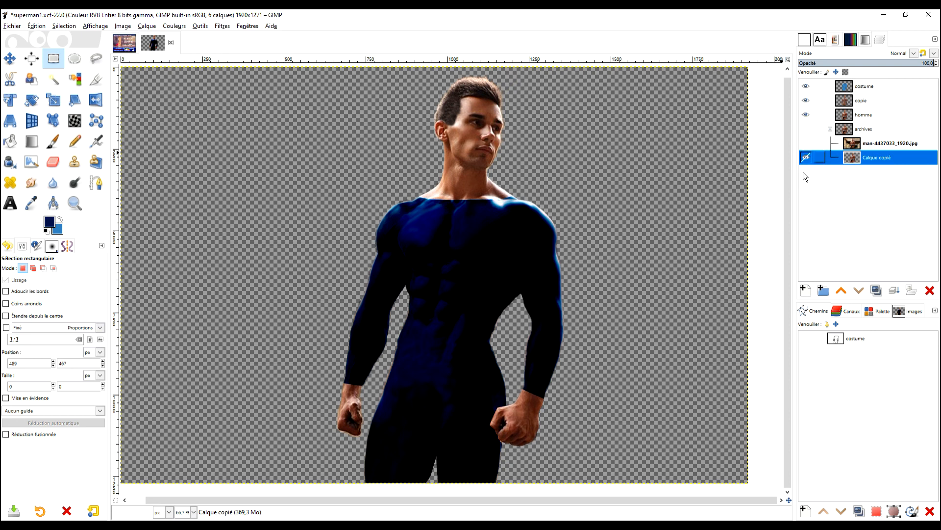
{"action": "left_click", "coordinate": [851, 120]}
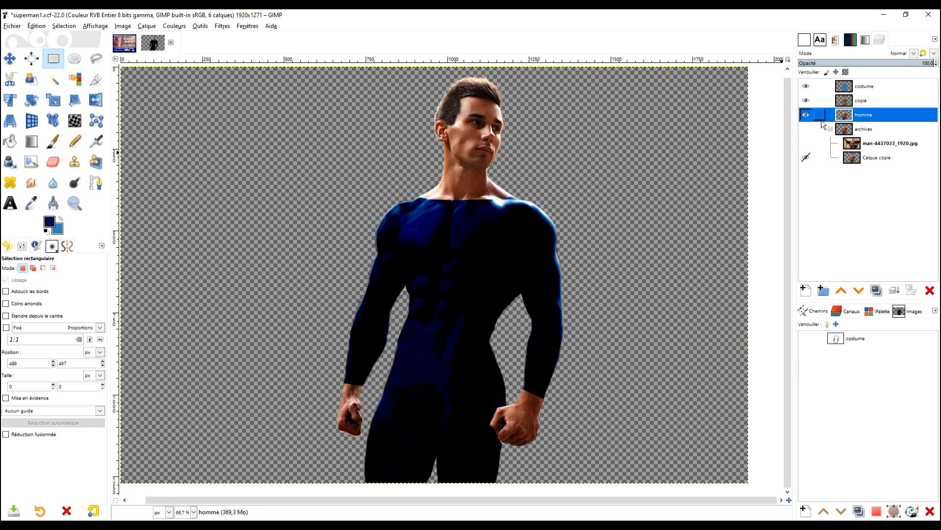
{"action": "left_click", "coordinate": [806, 115]}
{"action": "left_click", "coordinate": [805, 116]}
Step: Select the costume layer's shape from its alpha, invert the selection, and delete everything outside the costume from the copie layer
{"action": "left_click", "coordinate": [844, 88]}
{"action": "right_click", "coordinate": [844, 90]}
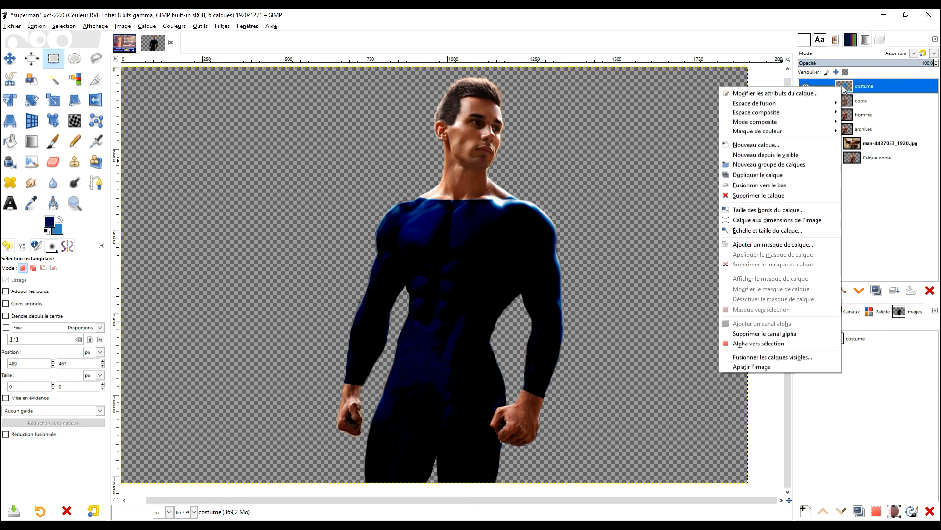
{"action": "left_click", "coordinate": [768, 343]}
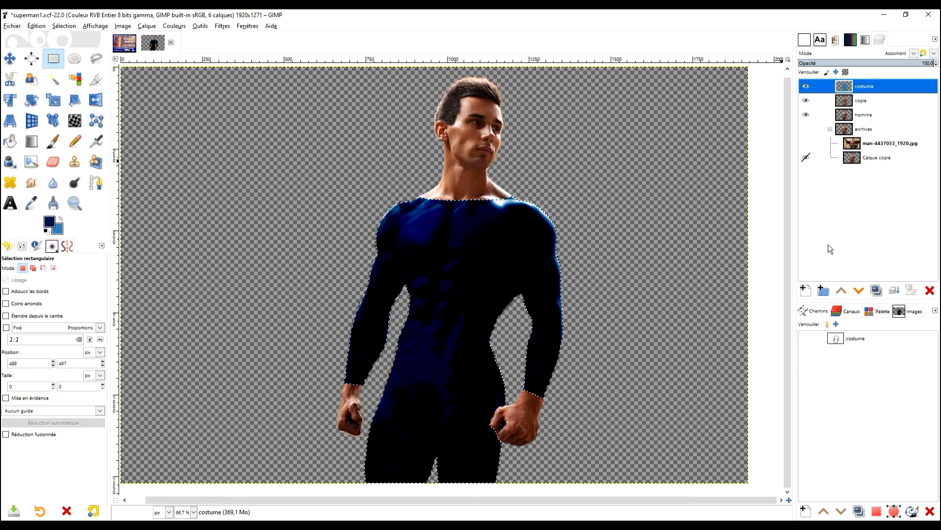
{"action": "left_click", "coordinate": [849, 102]}
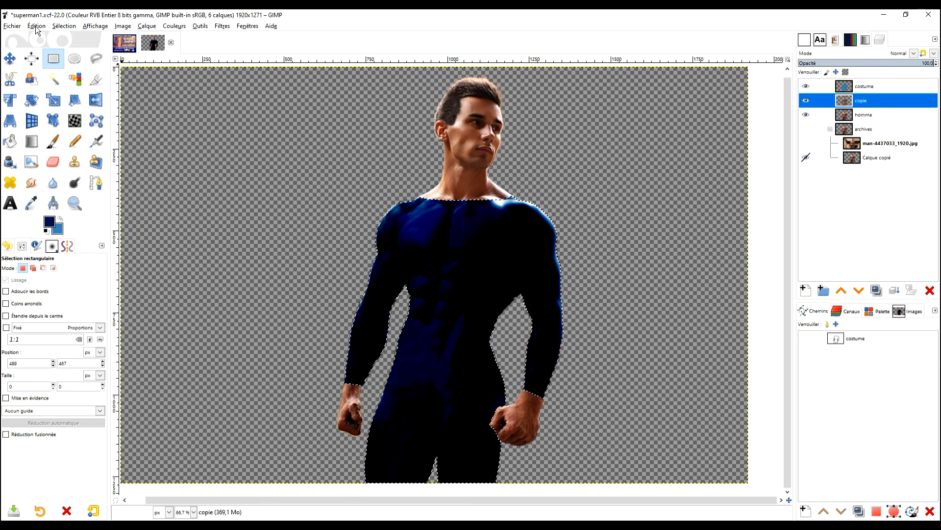
{"action": "left_click", "coordinate": [65, 27]}
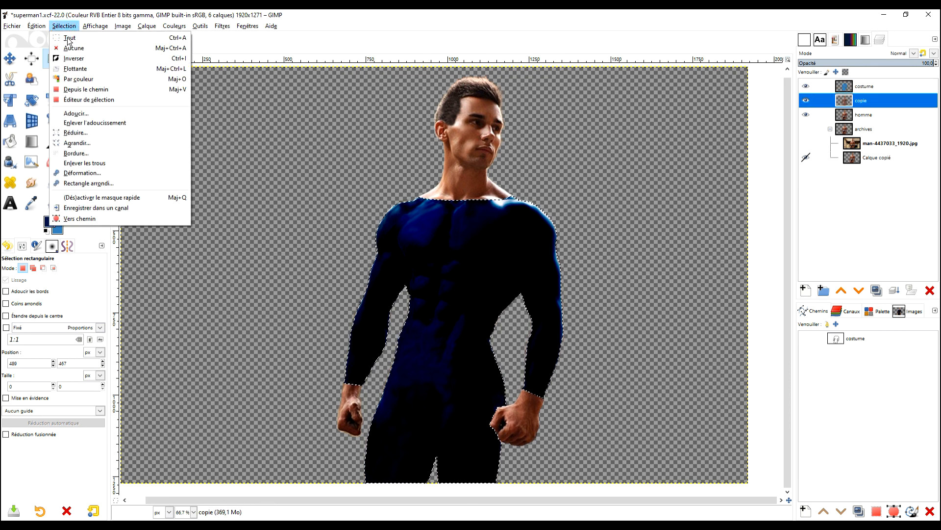
{"action": "left_click", "coordinate": [78, 58]}
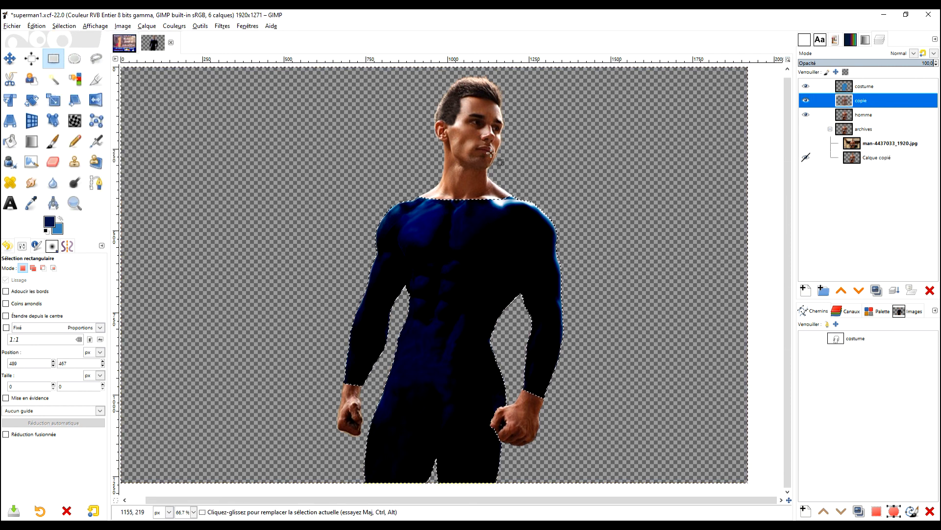
{"action": "key", "text": "Delete"}
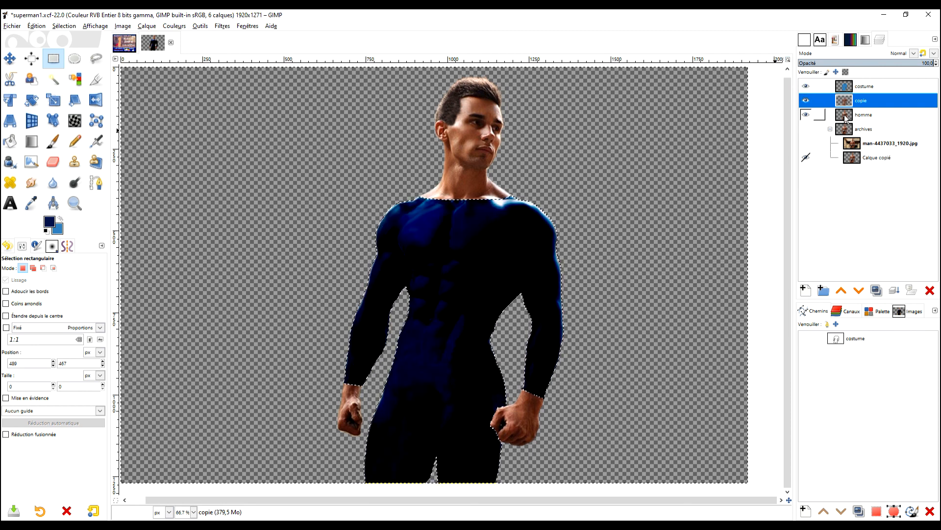
Step: Select the whole image, check the costume without the homme layer, and place homme directly below copie with its visibility on
{"action": "left_click_drag", "start_coordinate": [846, 118], "coordinate": [829, 86]}
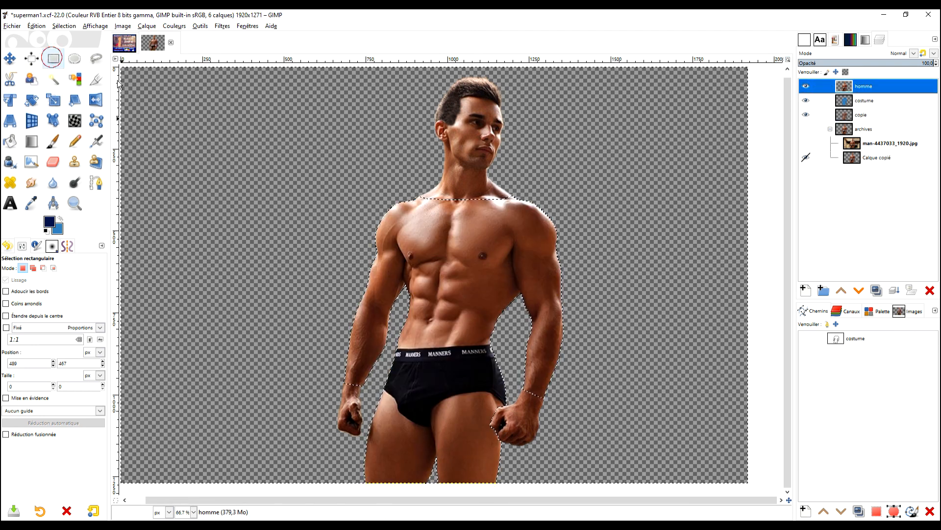
{"action": "key", "text": "ctrl+a"}
{"action": "left_click", "coordinate": [805, 86]}
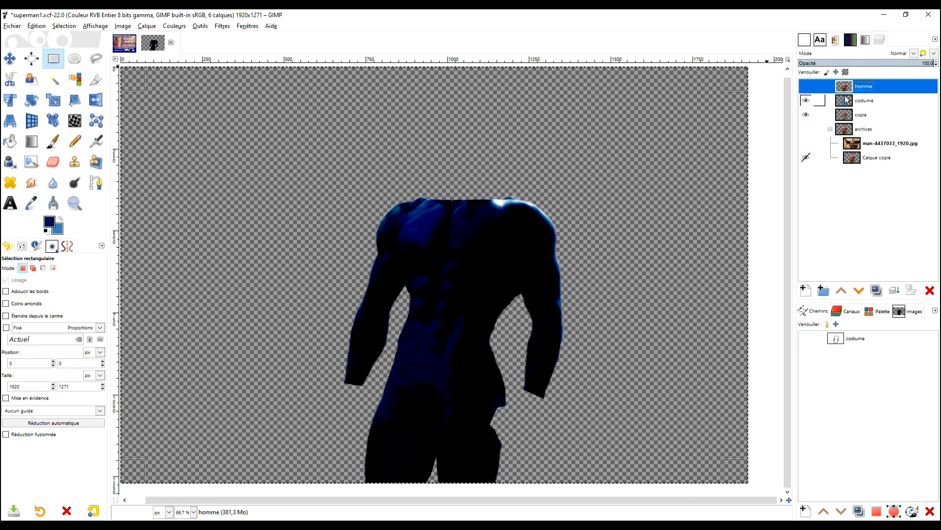
{"action": "left_click_drag", "start_coordinate": [849, 91], "coordinate": [890, 110]}
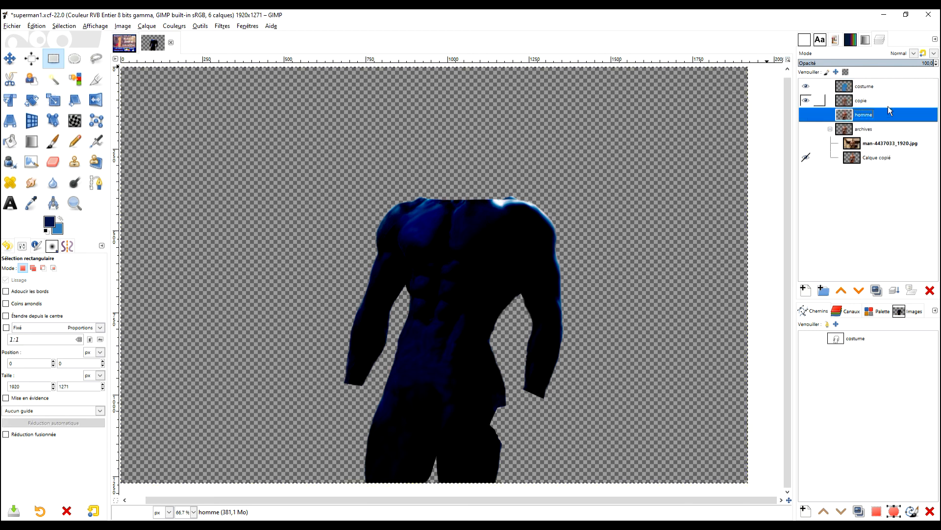
{"action": "left_click", "coordinate": [804, 116]}
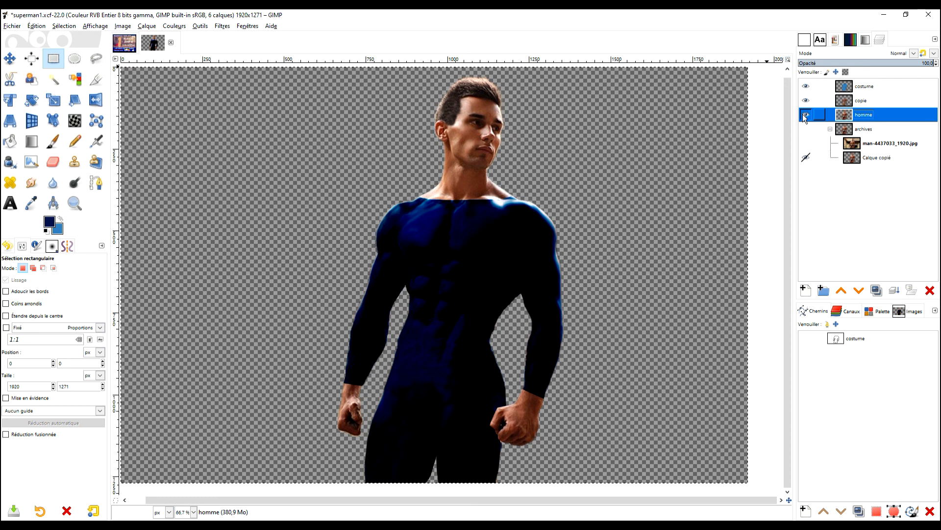